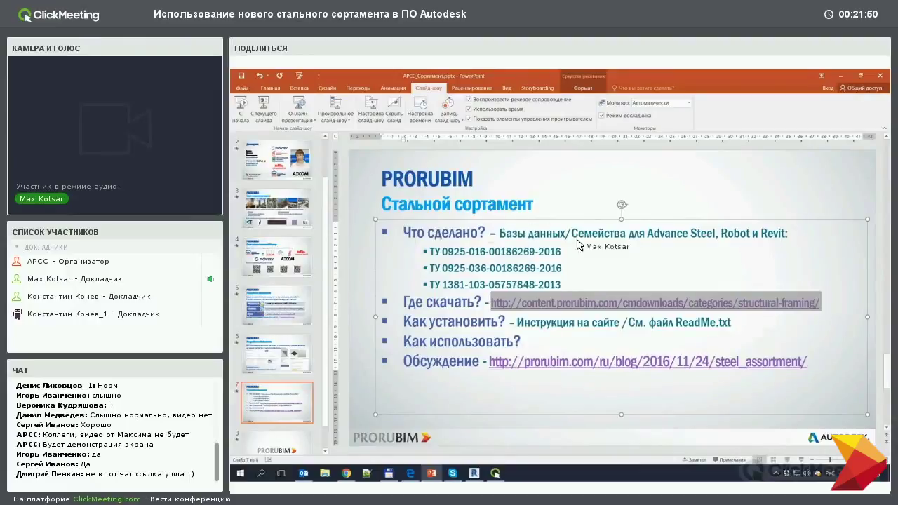
Step: Select the structural-framing download URL on the slide and bring ClickMeeting in Chrome to the front
click(764, 301)
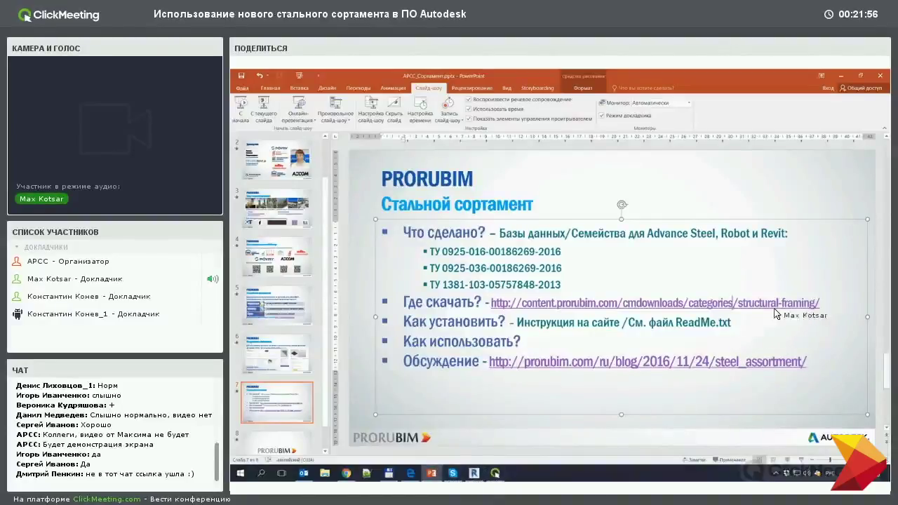
double_click(567, 309)
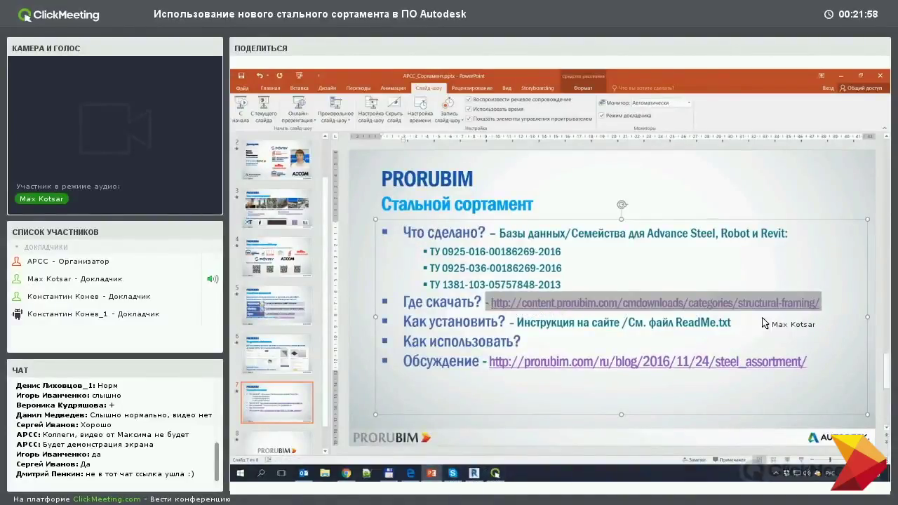
click(731, 322)
double_click(526, 309)
key(ctrl+c)
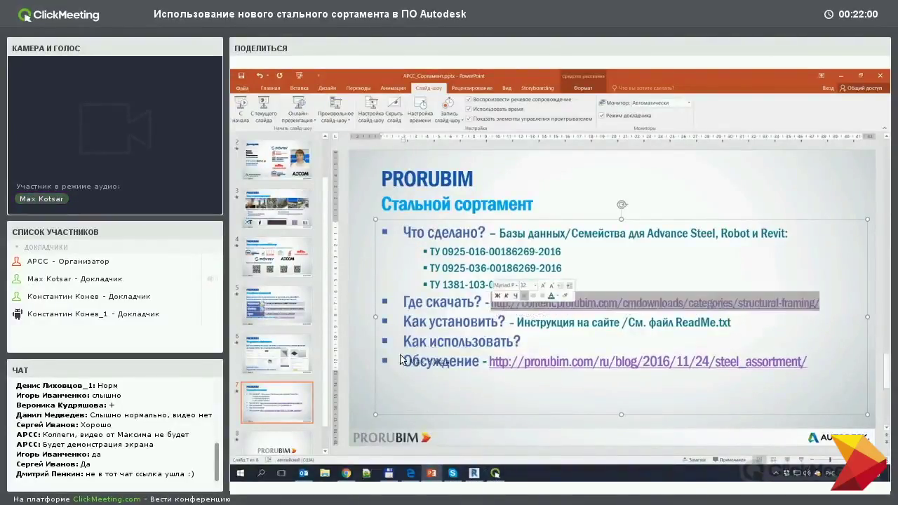
click(346, 473)
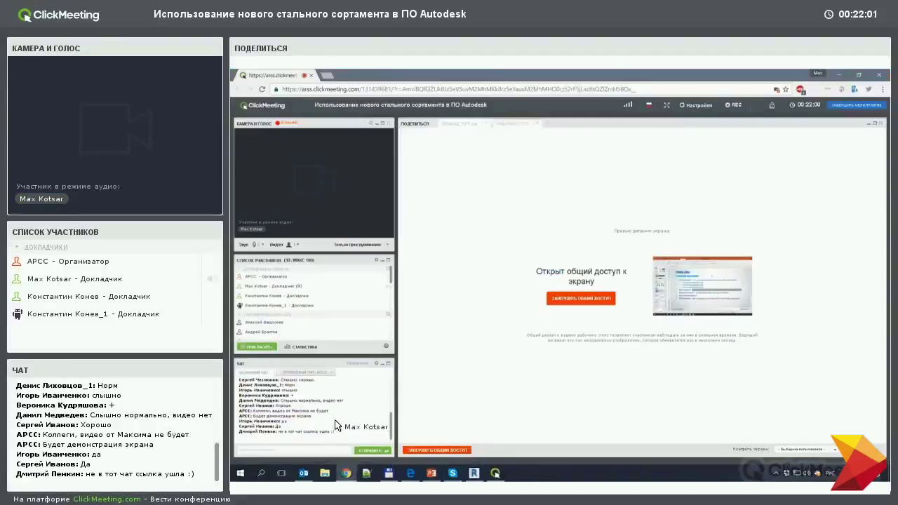
Step: Paste and send the structural-framing link in the ClickMeeting chat, then show the Prorubim library in Edge
click(287, 451)
key(ctrl+v)
key(Return)
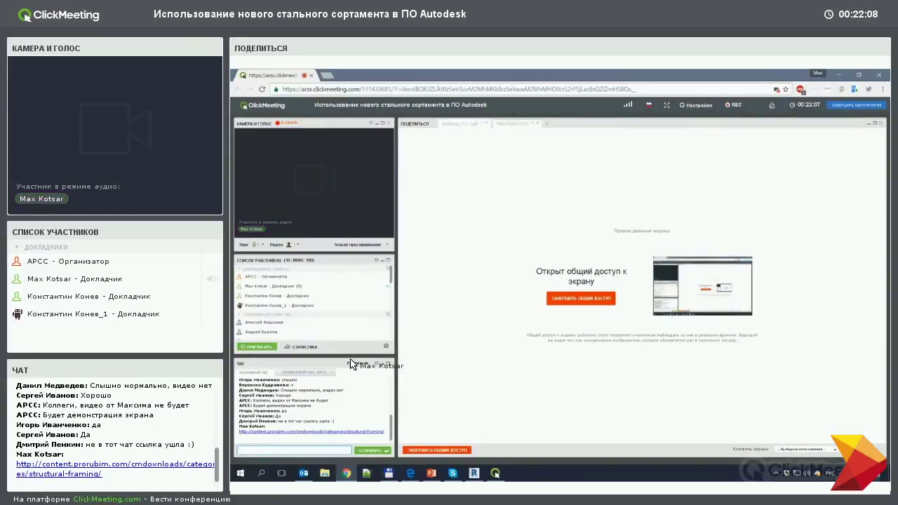
click(410, 473)
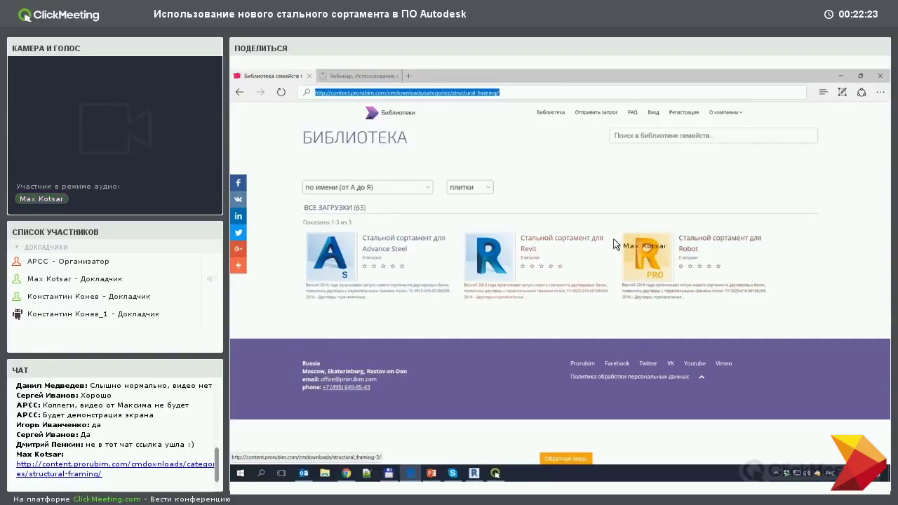
Step: Open the Steel assortment for Revit page and highlight its Ноя 30, 2016 update date
click(544, 246)
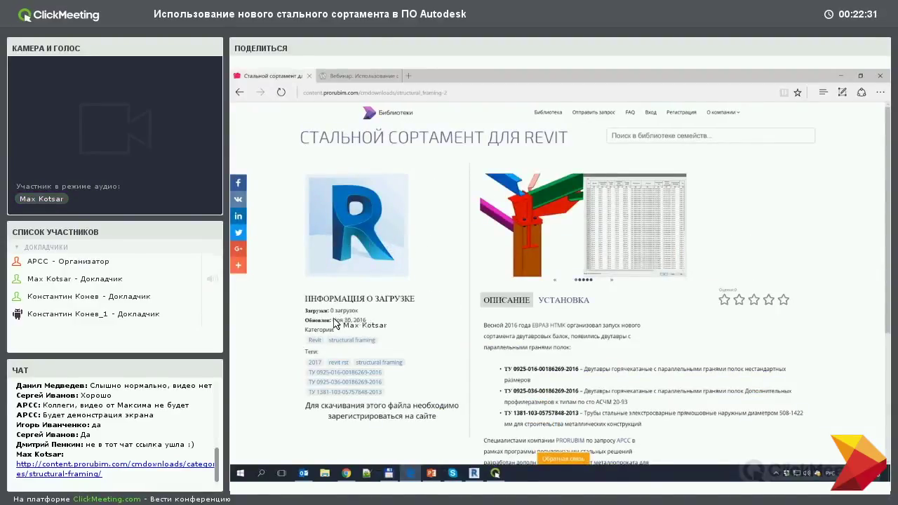
drag(366, 320, 321, 319)
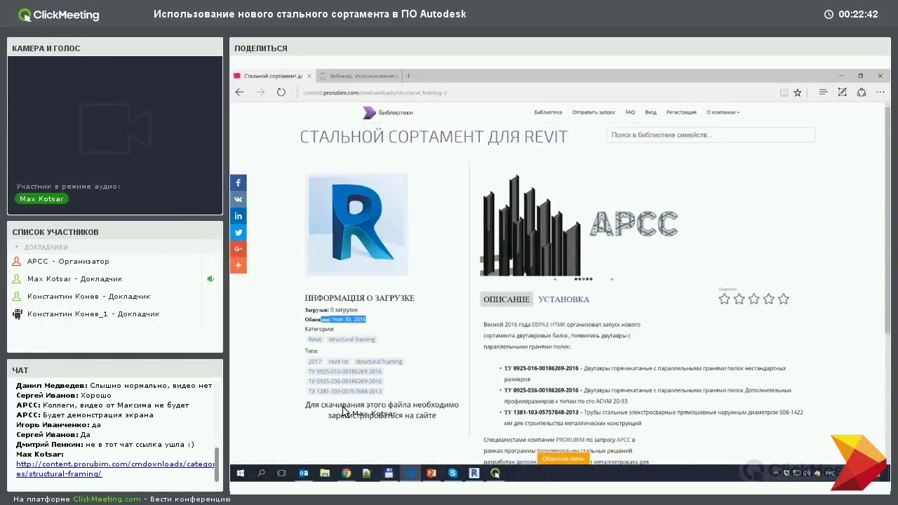
scroll(344, 411, down, 2)
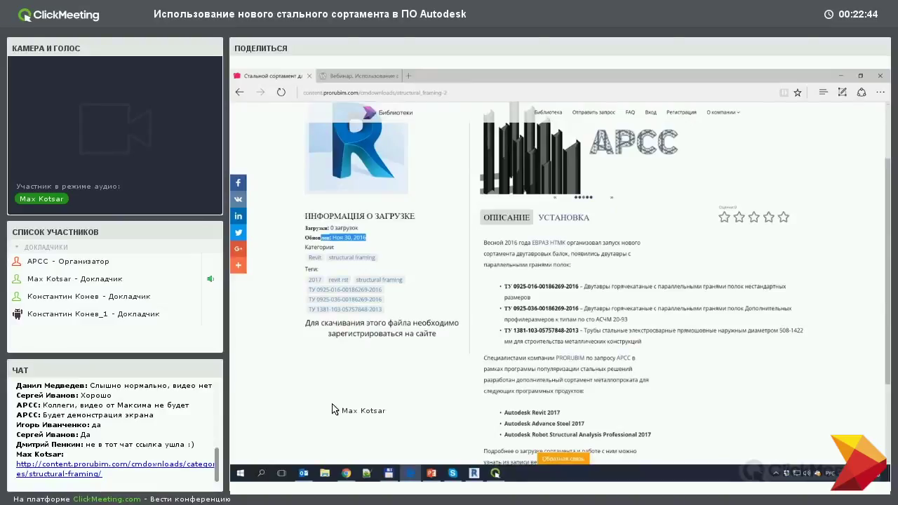
scroll(429, 364, up, 2)
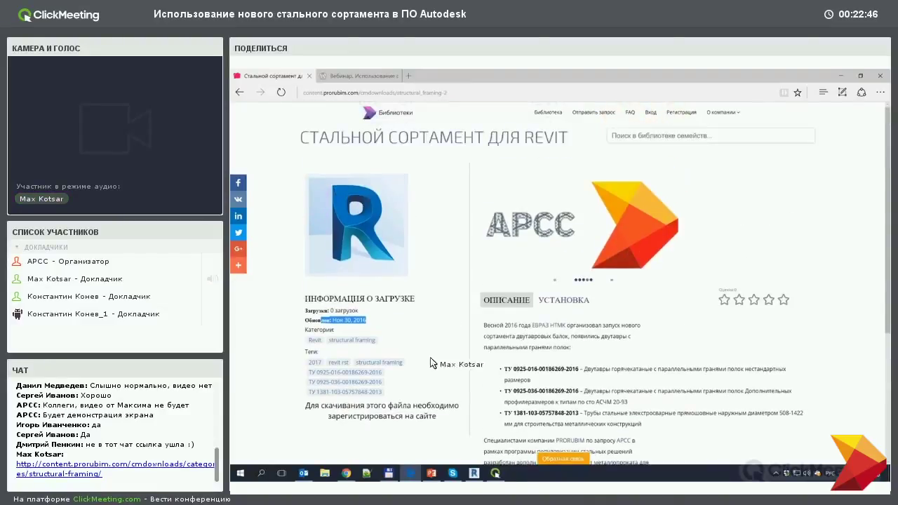
scroll(535, 288, down, 3)
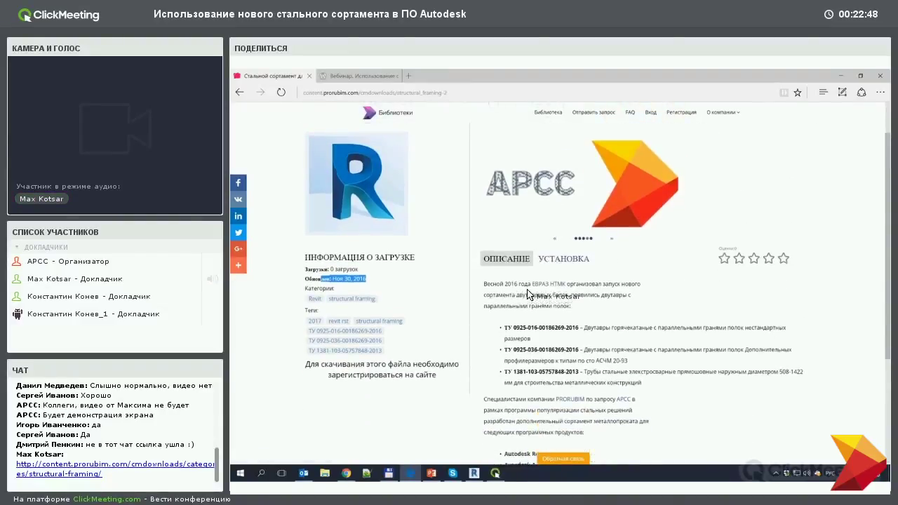
scroll(534, 290, down, 2)
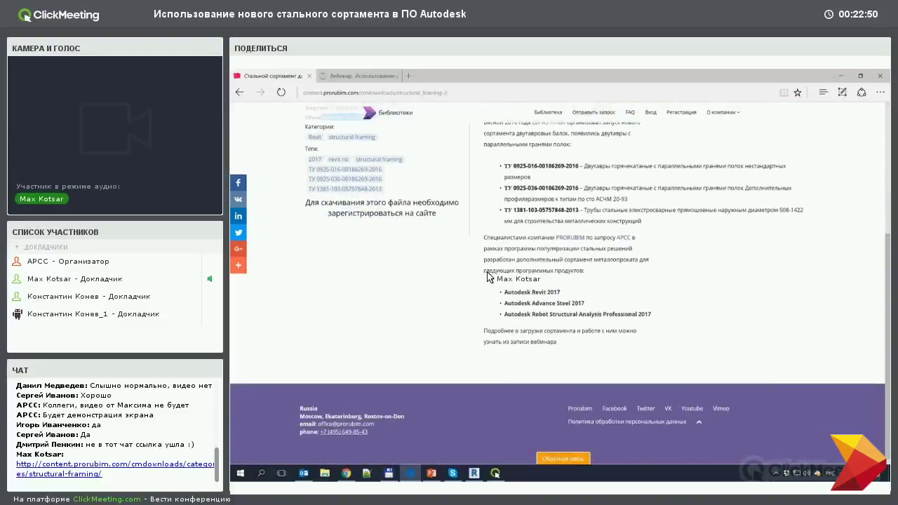
scroll(488, 277, up, 3)
scroll(403, 278, up, 1)
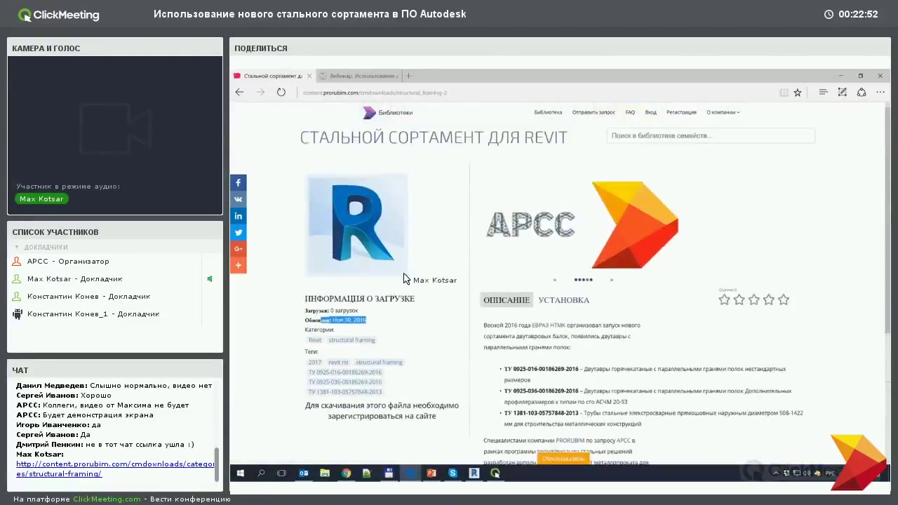
scroll(476, 312, down, 2)
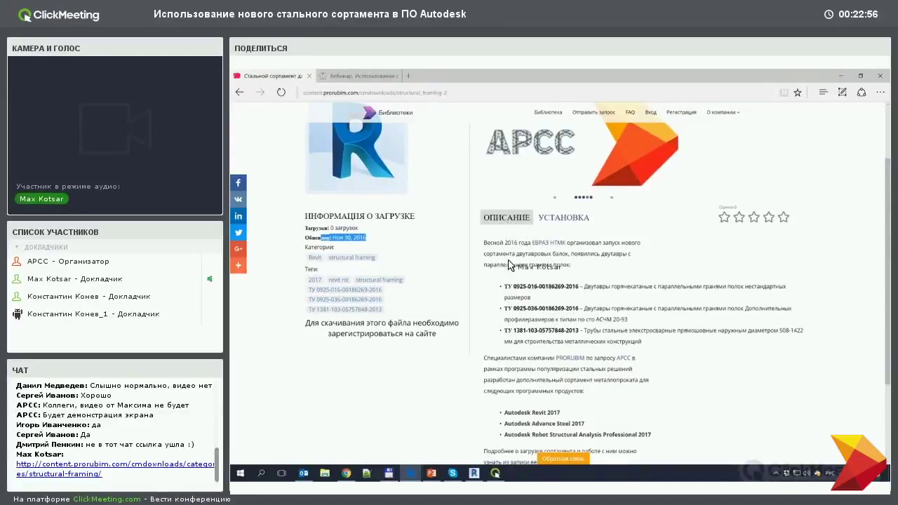
scroll(502, 324, down, 1)
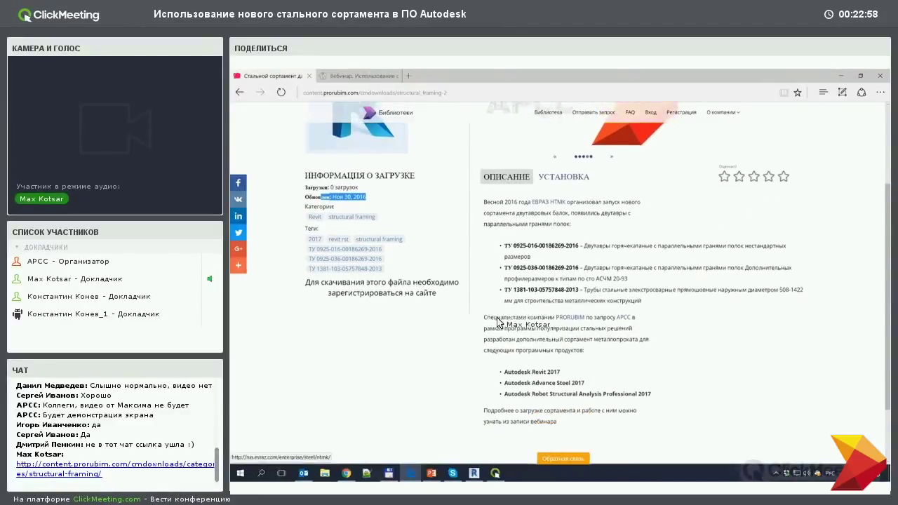
Step: Highlight the first two supported profile standards and show the УСТАНОВКА installation notes
drag(503, 245, 580, 267)
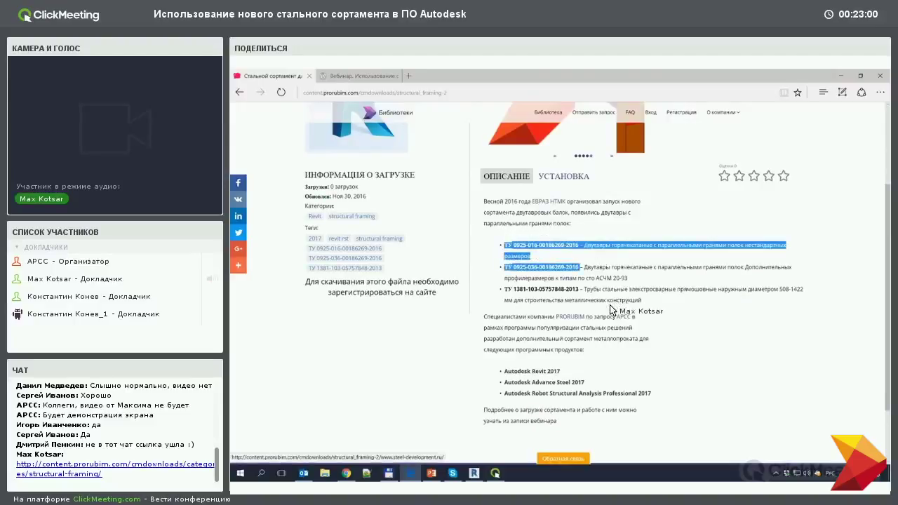
scroll(435, 254, up, 2)
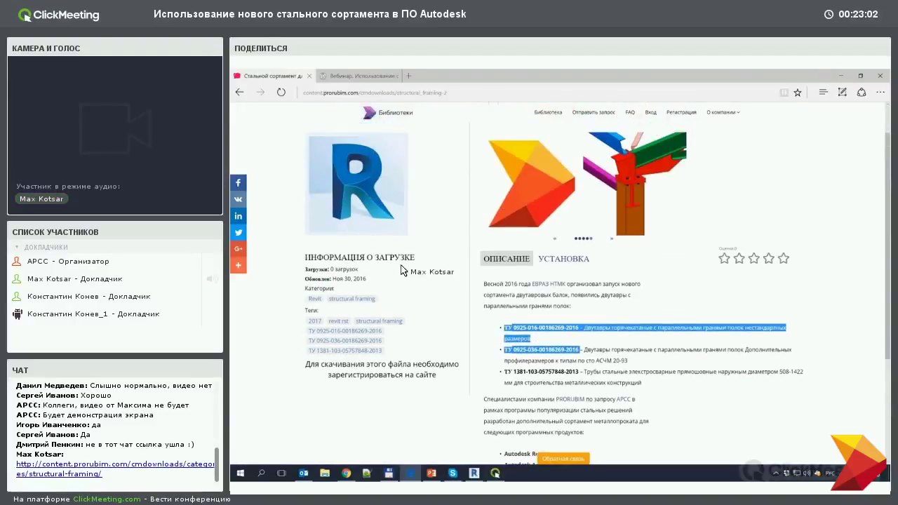
scroll(477, 330, down, 1)
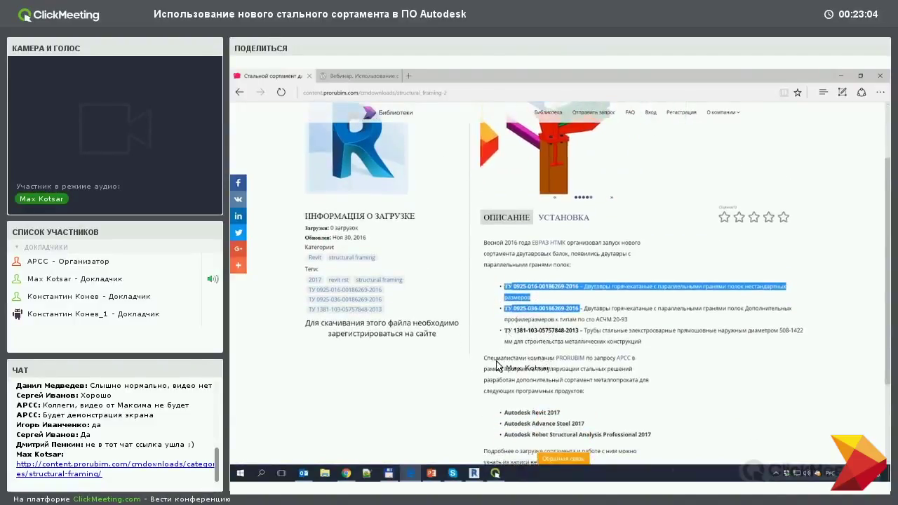
scroll(500, 366, down, 1)
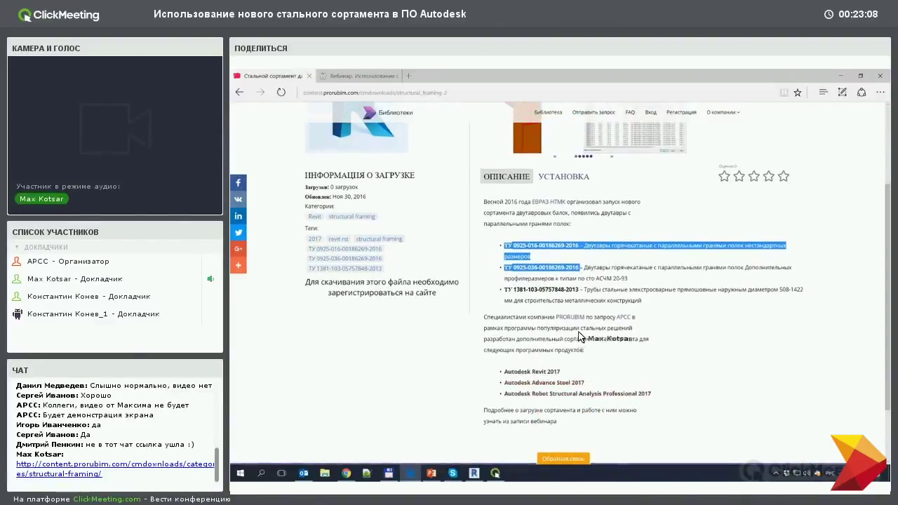
scroll(579, 336, up, 1)
click(563, 217)
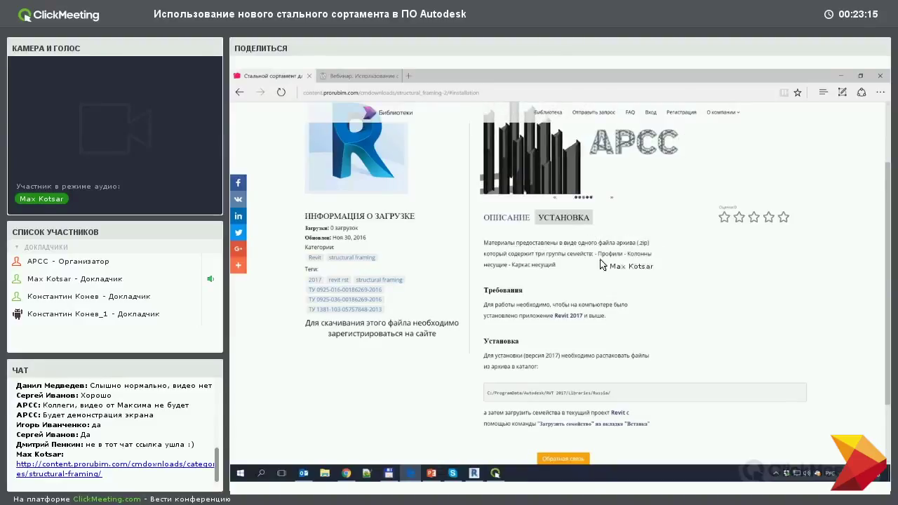
Step: Highlight the installation text from the catalogue path through the family-loading instructions
drag(483, 242, 666, 408)
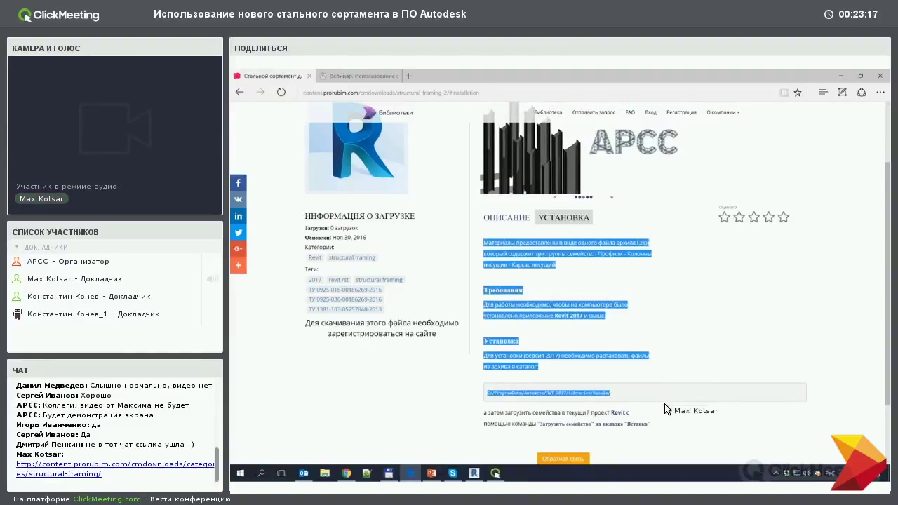
drag(630, 319, 649, 424)
scroll(589, 254, down, 1)
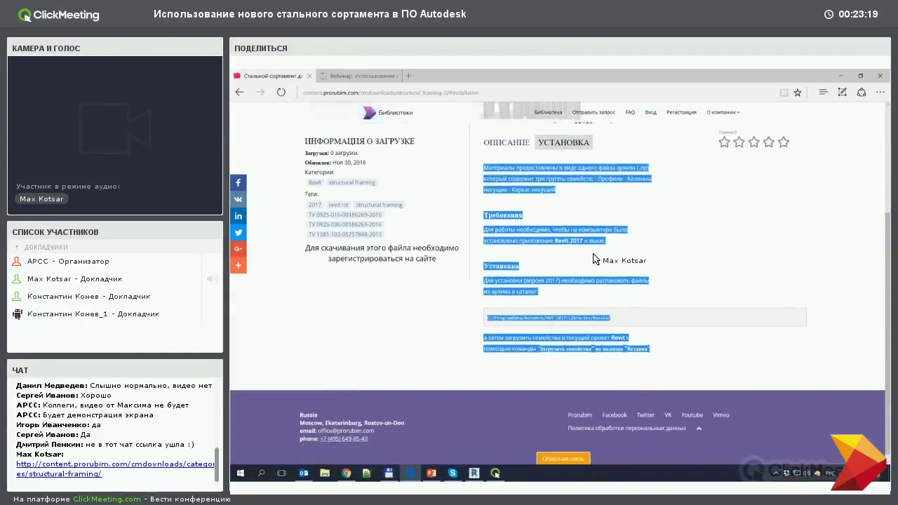
click(549, 239)
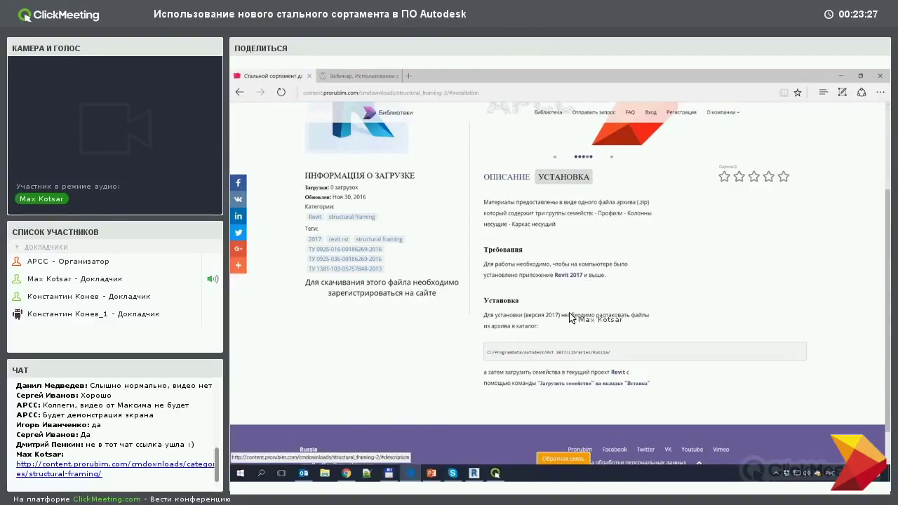
Step: Stop sharing the browser screen from the ClickMeeting sharing controls
click(495, 473)
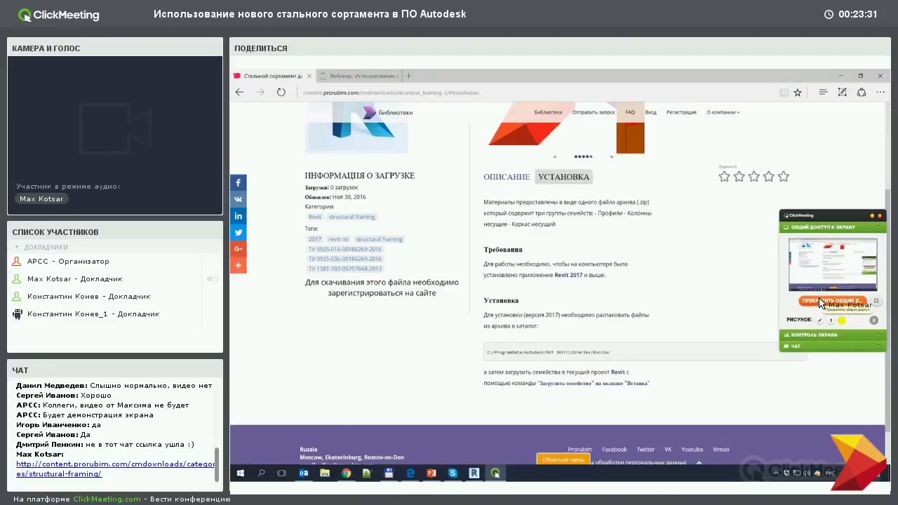
scroll(668, 256, up, 2)
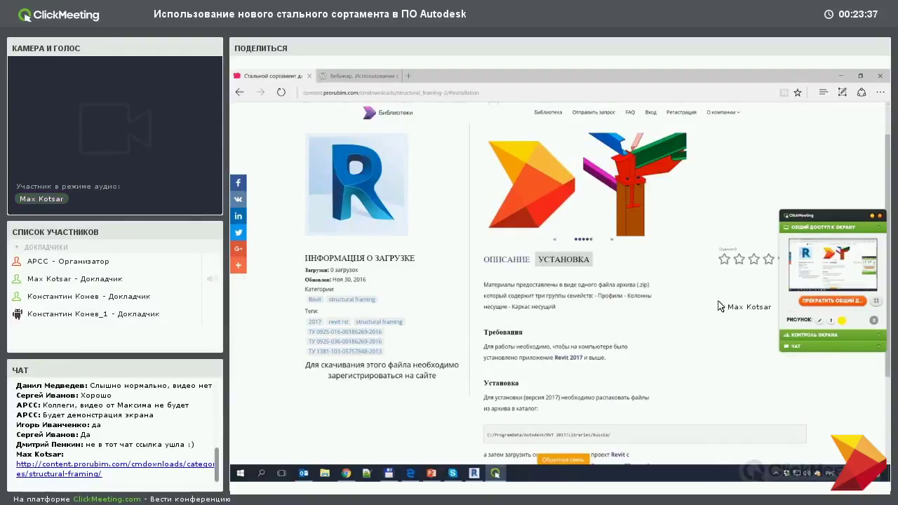
click(840, 301)
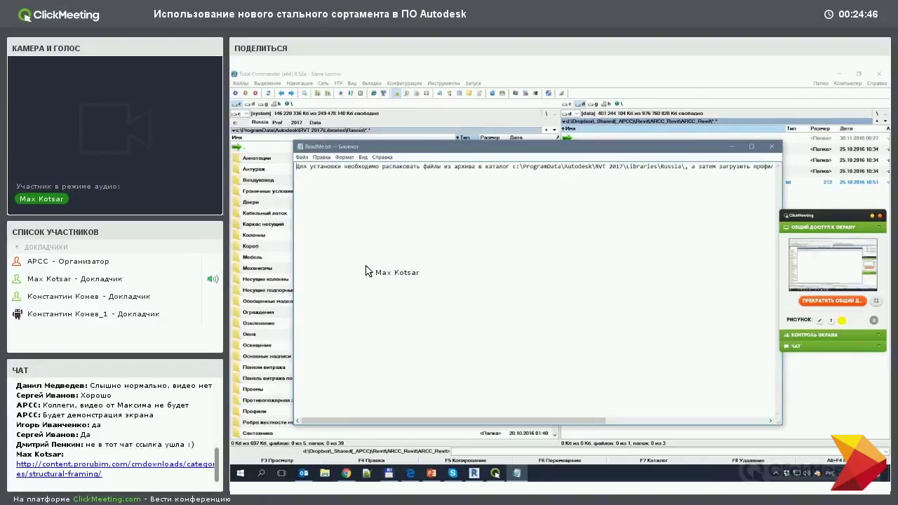
Step: Highlight the RVT 2017\Libraries\Russia catalogue path in ReadMe, then minimize the notes
click(346, 474)
click(345, 474)
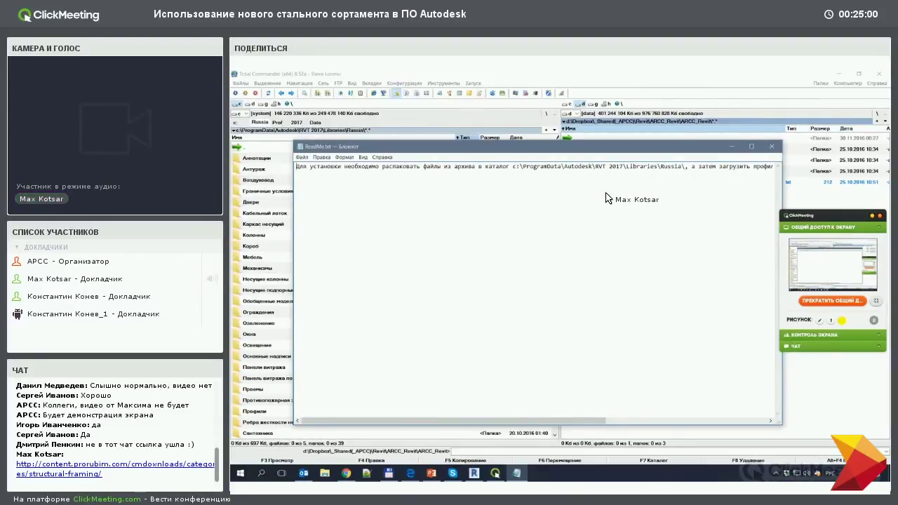
drag(680, 169, 585, 169)
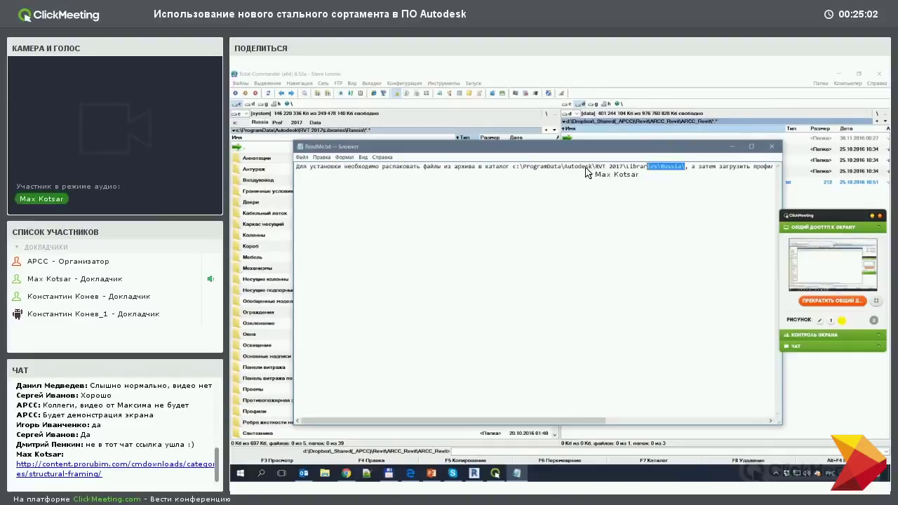
drag(519, 172, 514, 170)
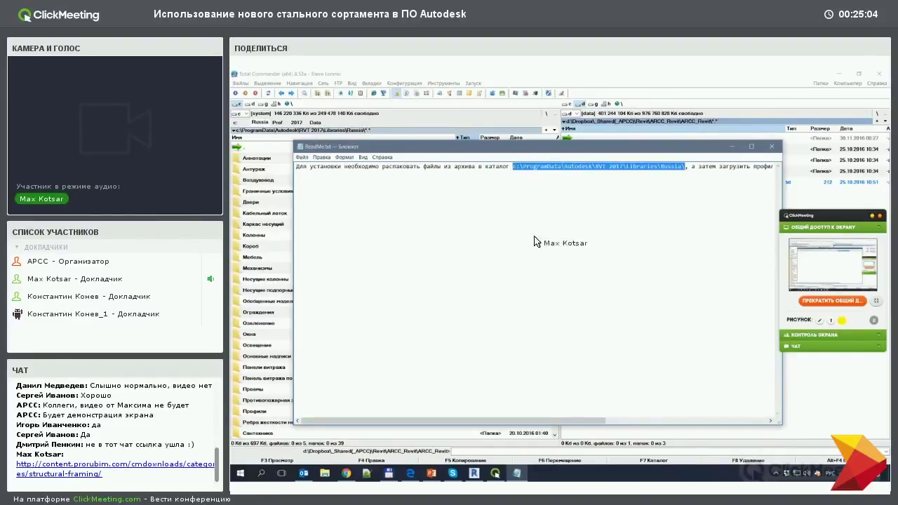
click(731, 146)
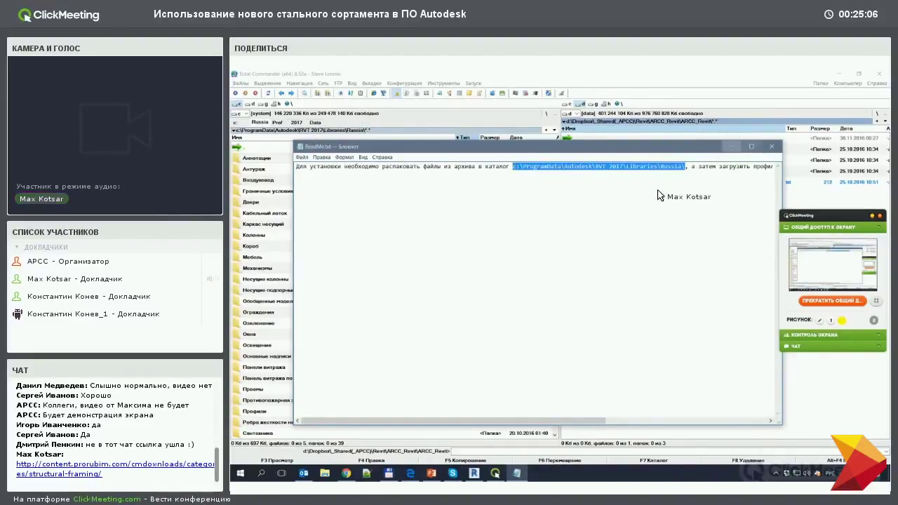
Step: Open the library's Каркас несущий\Сталь folder opposite the 03 Каркас несущий download folder, and pick the Двутавр file
double_click(270, 224)
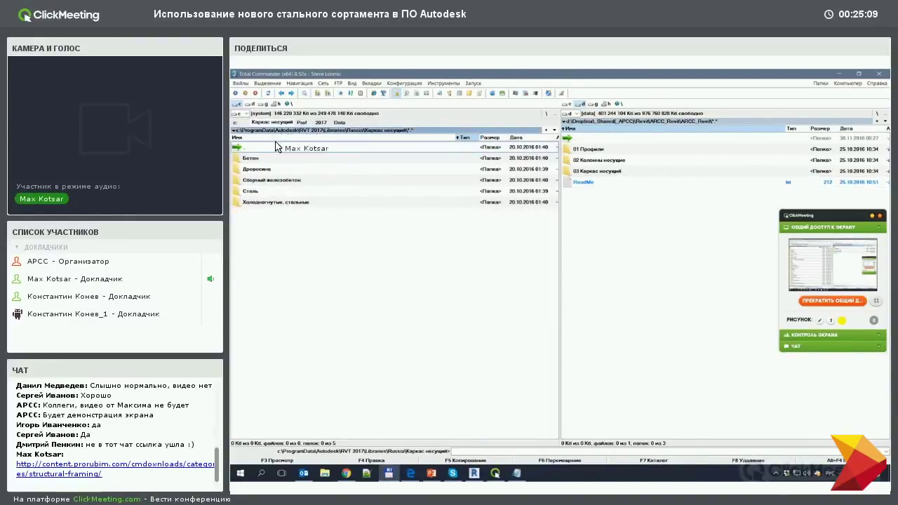
double_click(276, 191)
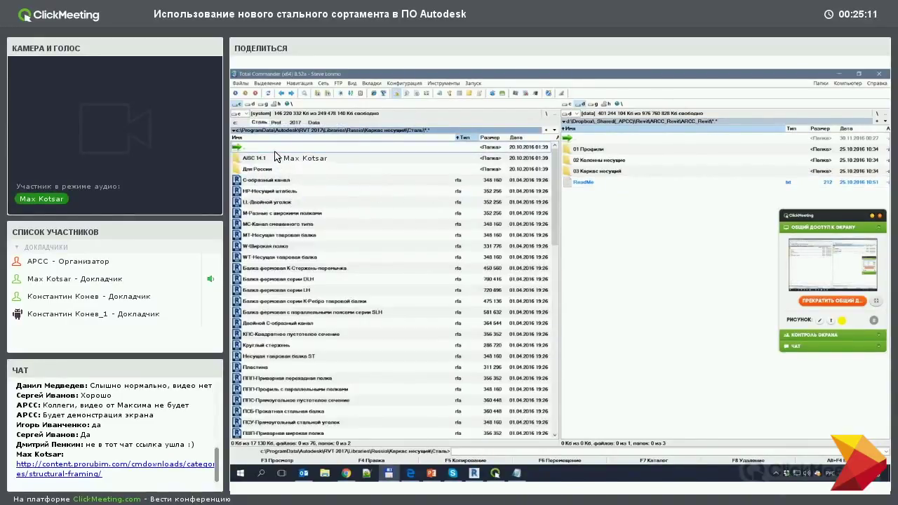
click(596, 172)
double_click(597, 173)
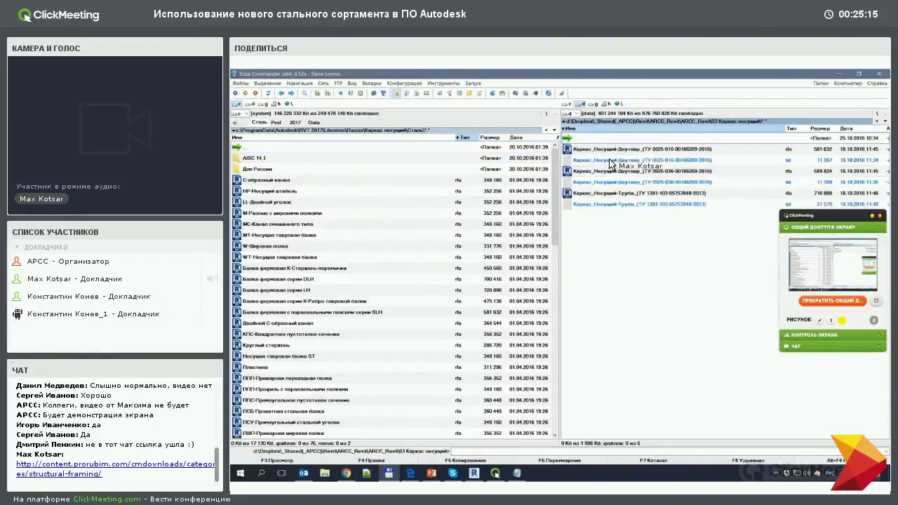
key(ctrl+a)
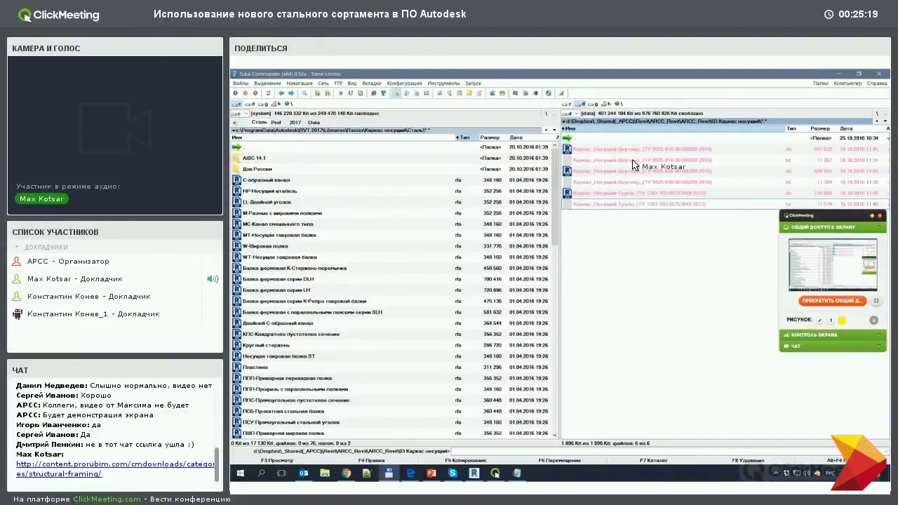
click(602, 148)
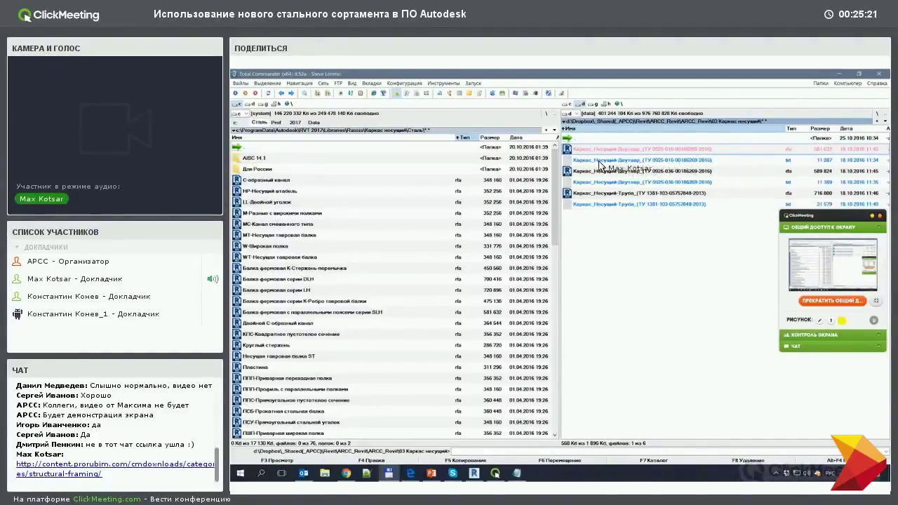
click(590, 161)
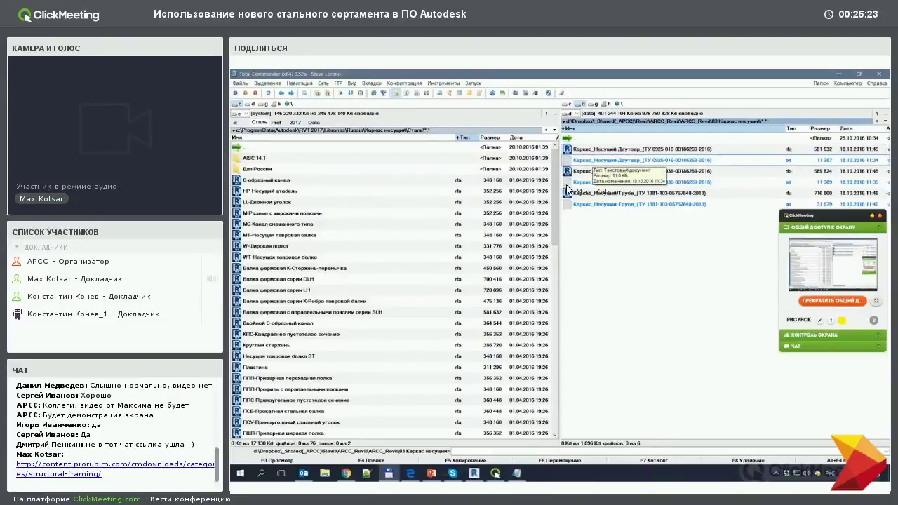
key(Return)
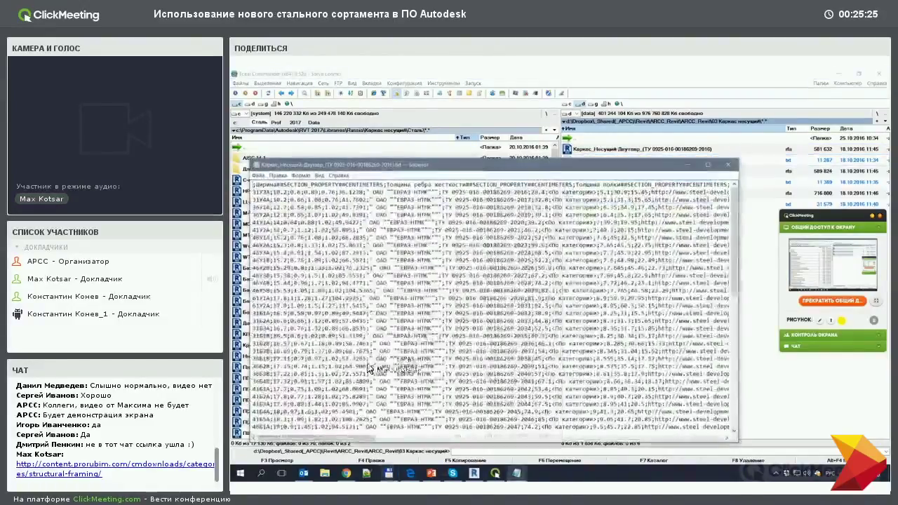
Step: Review the Двутавр profile table, then copy all six framing files into Каркас несущий\Сталь
scroll(392, 316, down, 3)
scroll(406, 308, down, 3)
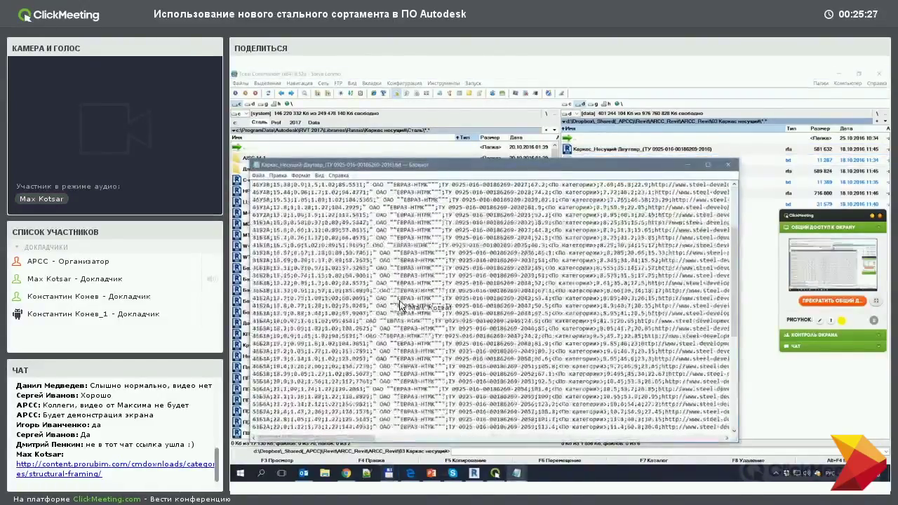
scroll(412, 304, down, 2)
scroll(415, 305, up, 1)
scroll(435, 305, up, 1)
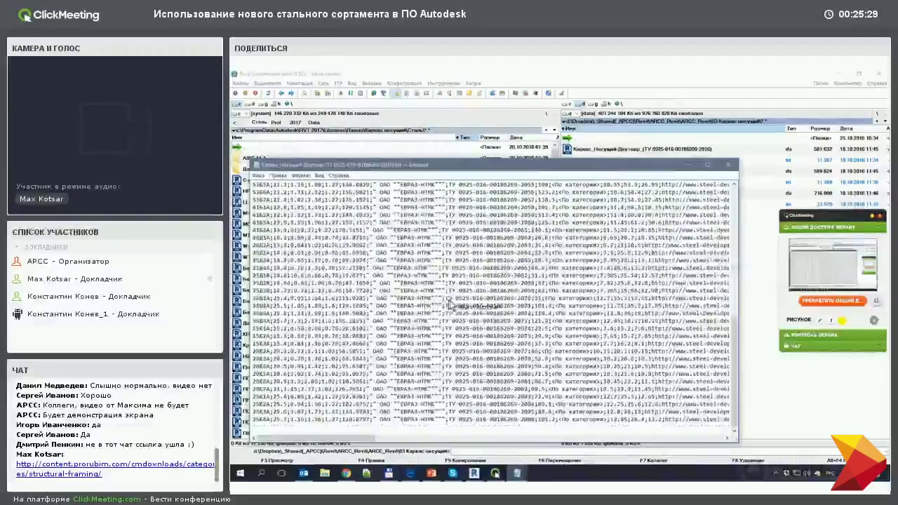
scroll(466, 305, up, 1)
key(alt+F4)
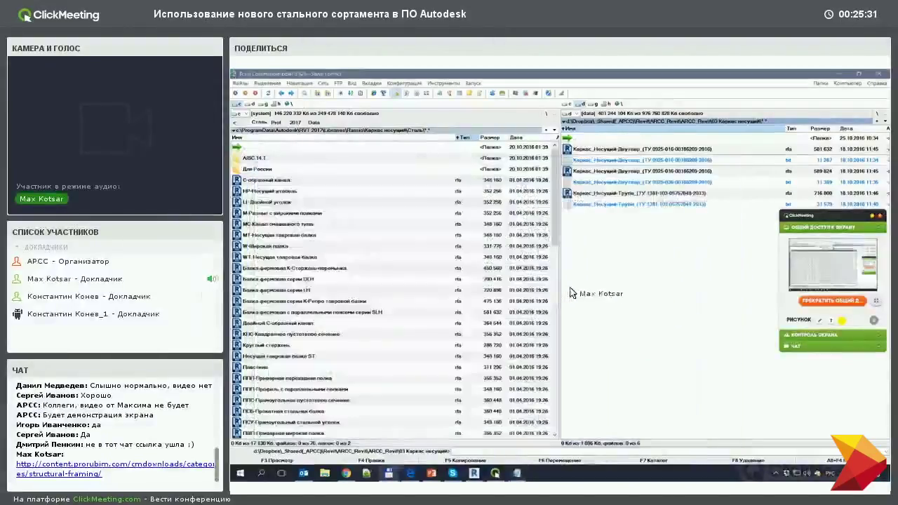
key(ctrl+a)
key(F5)
key(Return)
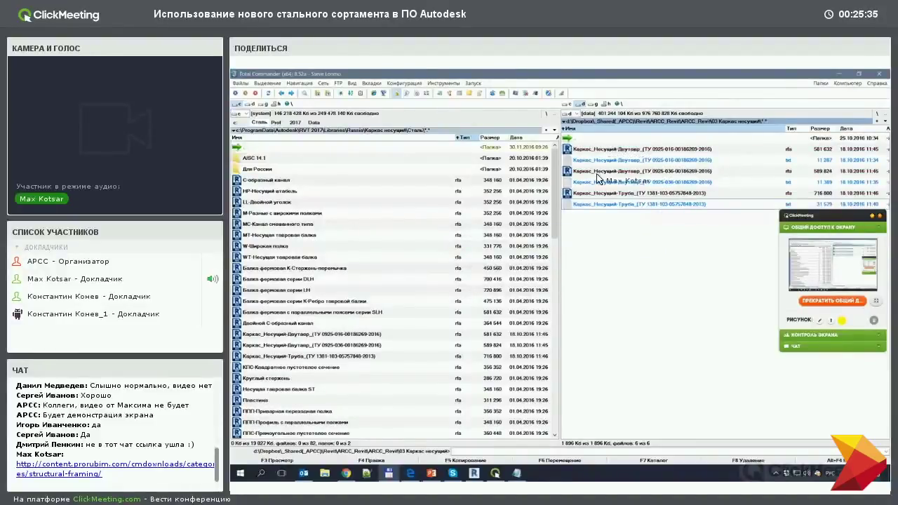
Step: Open Несущие колонны\Сталь\Для России and select all six files in 02 Колонны несущие
key(Tab)
key(BackSpace)
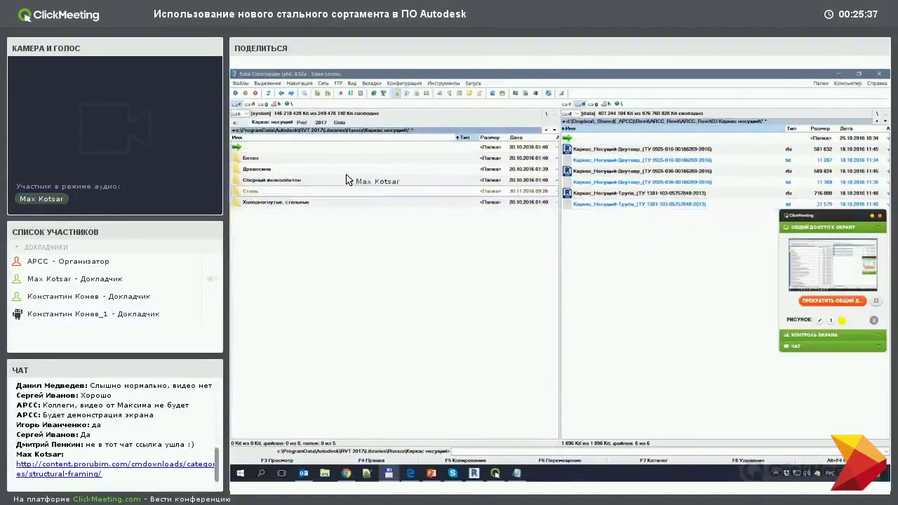
key(BackSpace)
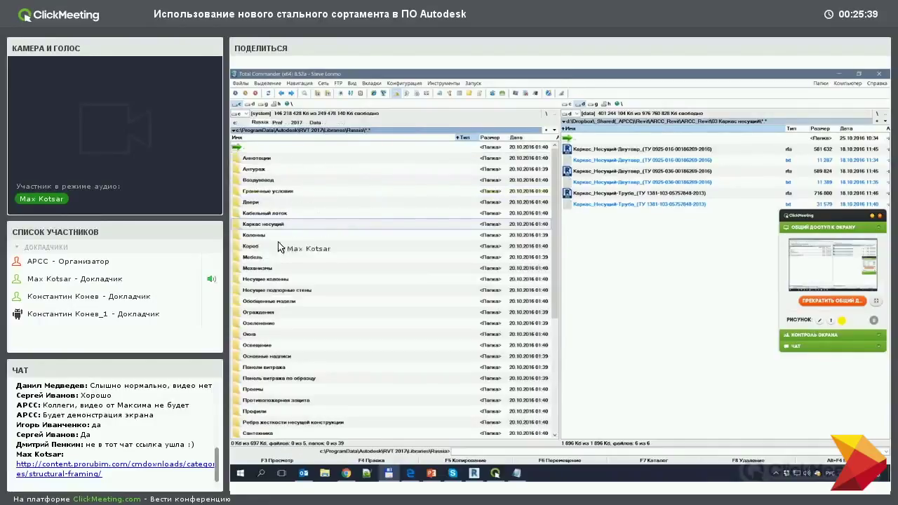
double_click(263, 279)
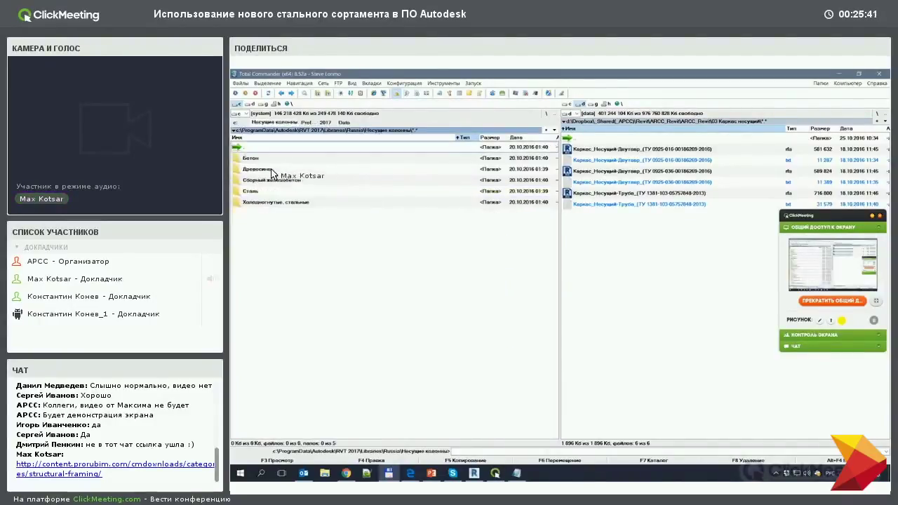
double_click(280, 191)
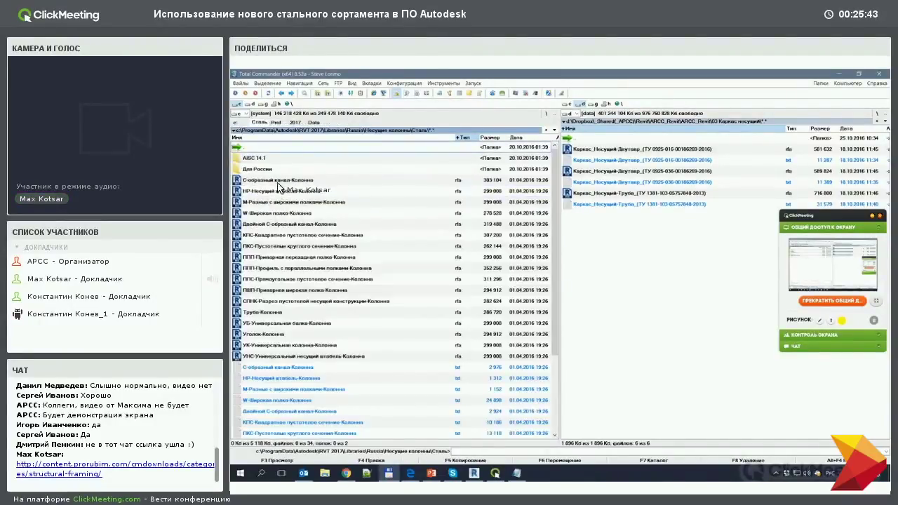
double_click(257, 168)
click(591, 160)
key(BackSpace)
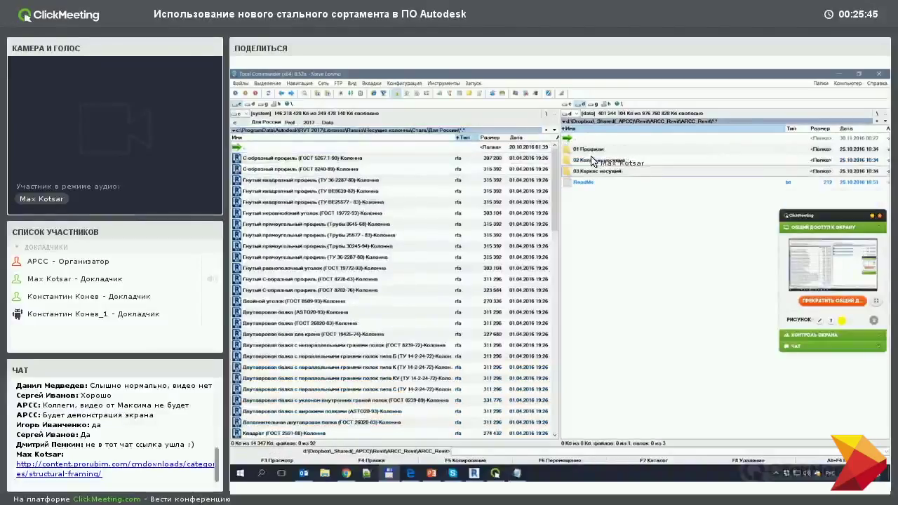
double_click(592, 160)
key(ctrl+a)
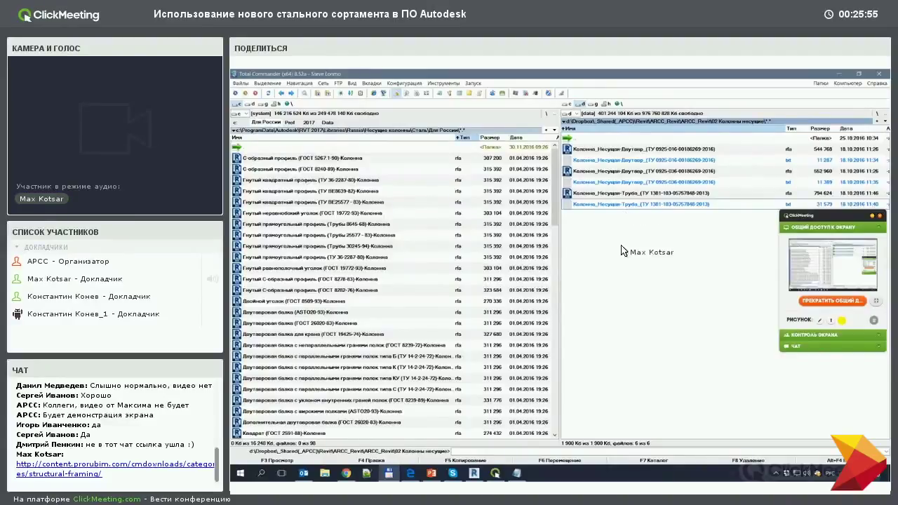
click(477, 473)
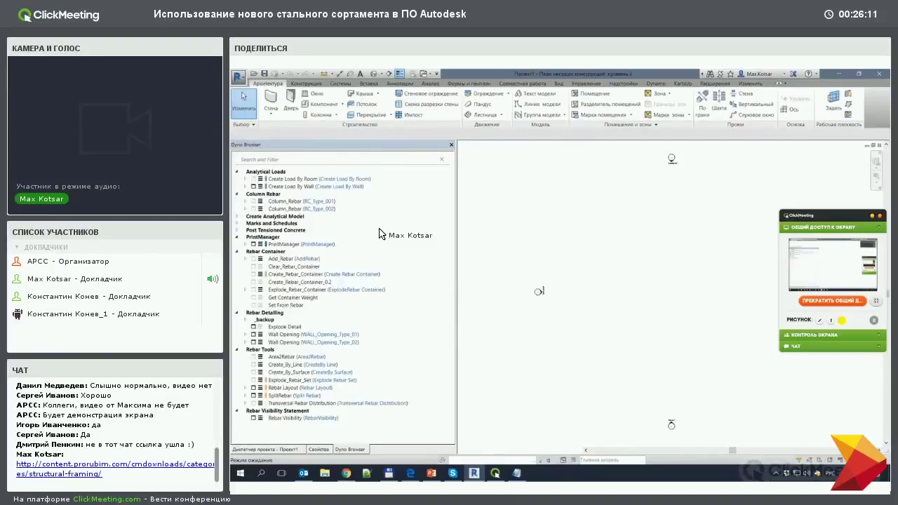
Step: Close the Dynamo Browser, narrow the Properties palette, and start Load Family from the Insert tab
click(451, 146)
drag(456, 186, 411, 188)
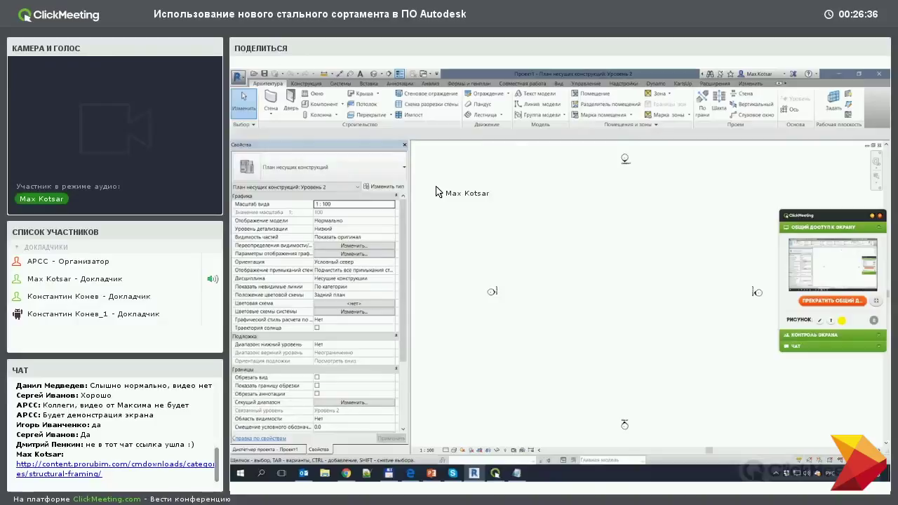
click(368, 83)
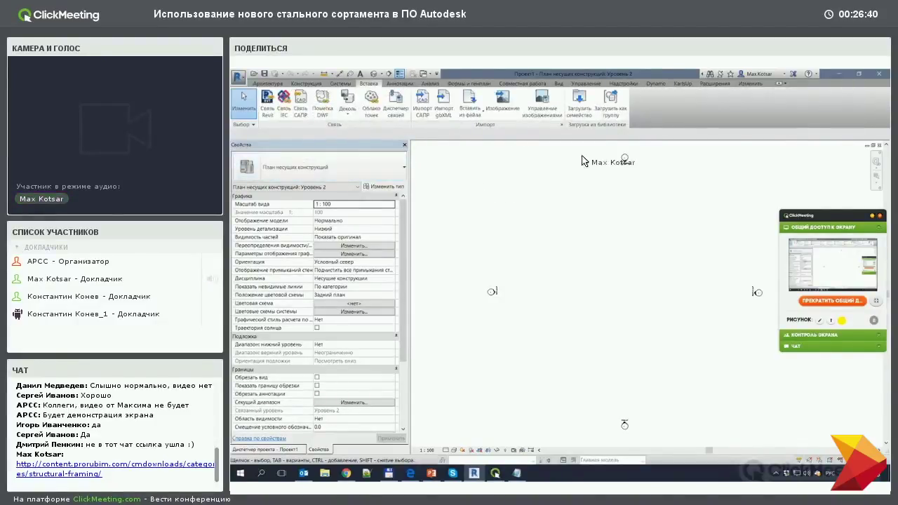
click(580, 116)
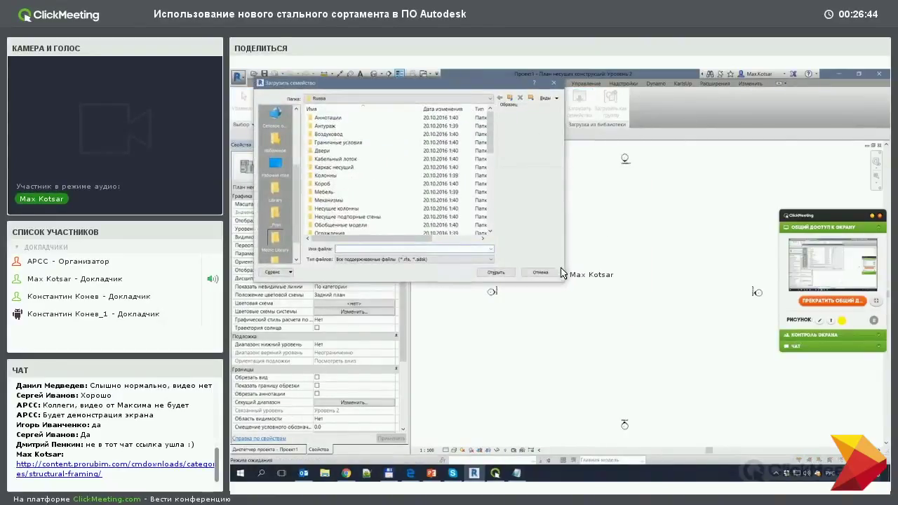
click(350, 209)
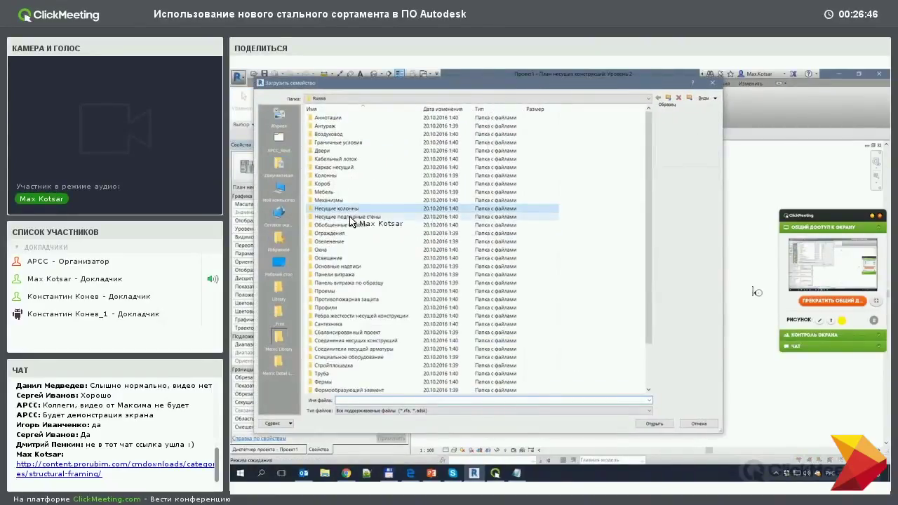
mouse_move(347, 216)
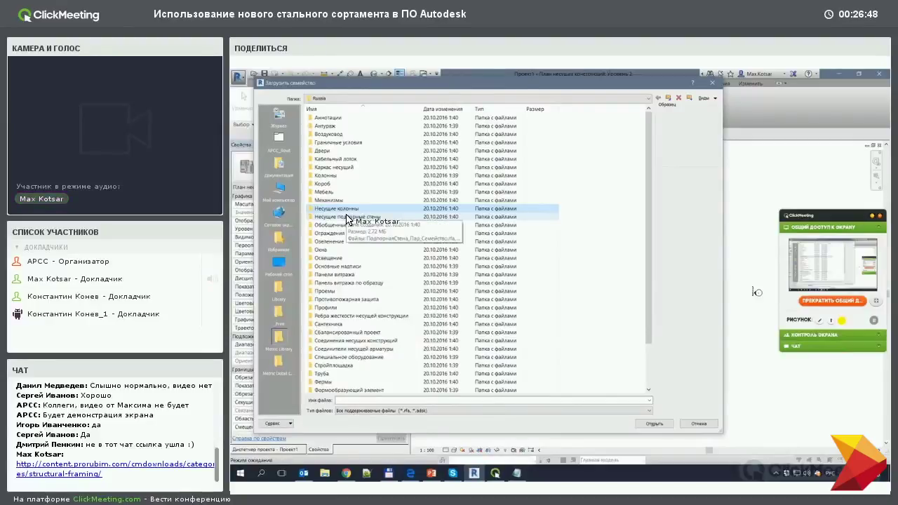
scroll(350, 308, down, 2)
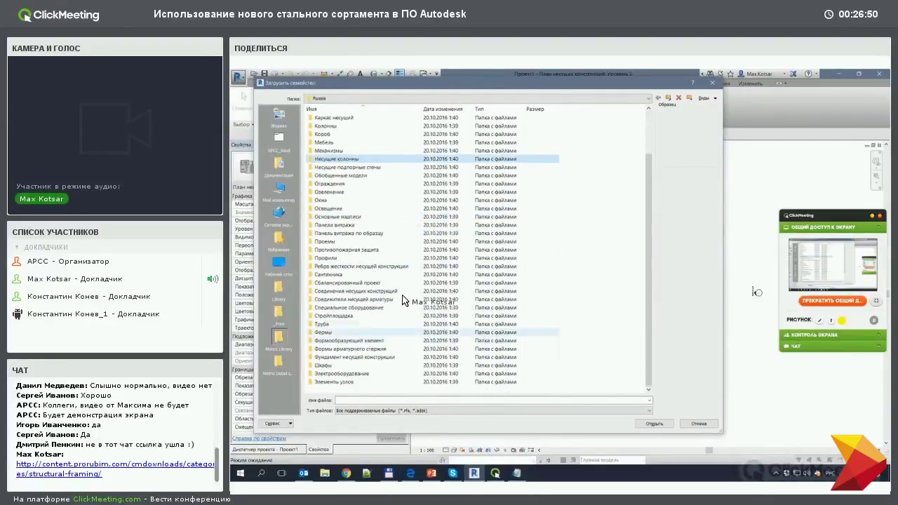
scroll(404, 307, up, 2)
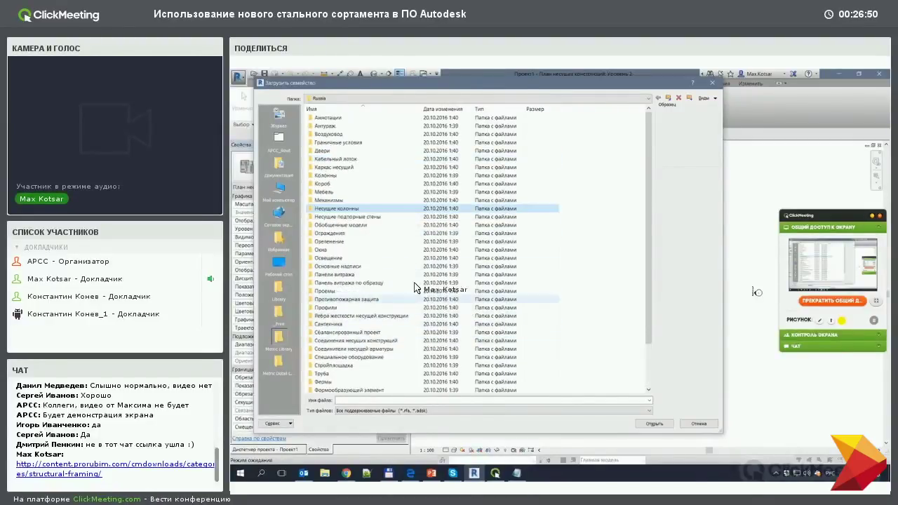
double_click(334, 209)
double_click(330, 146)
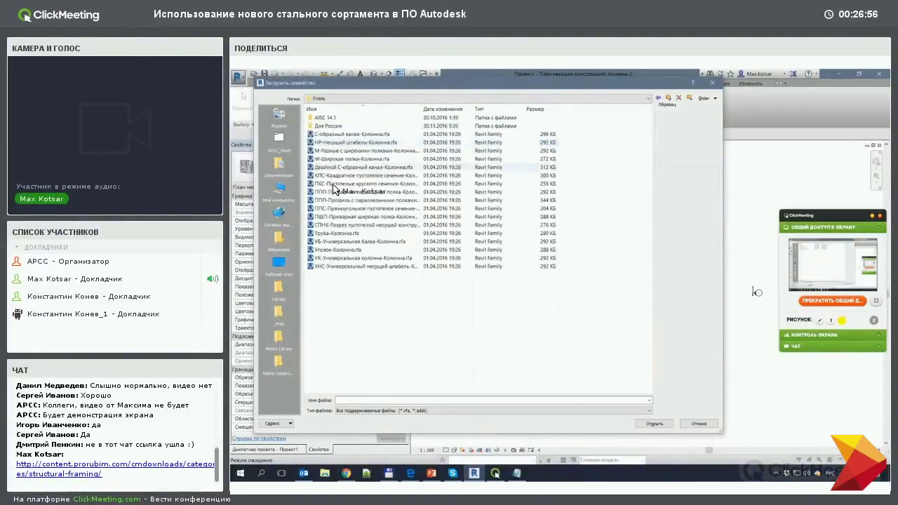
double_click(328, 125)
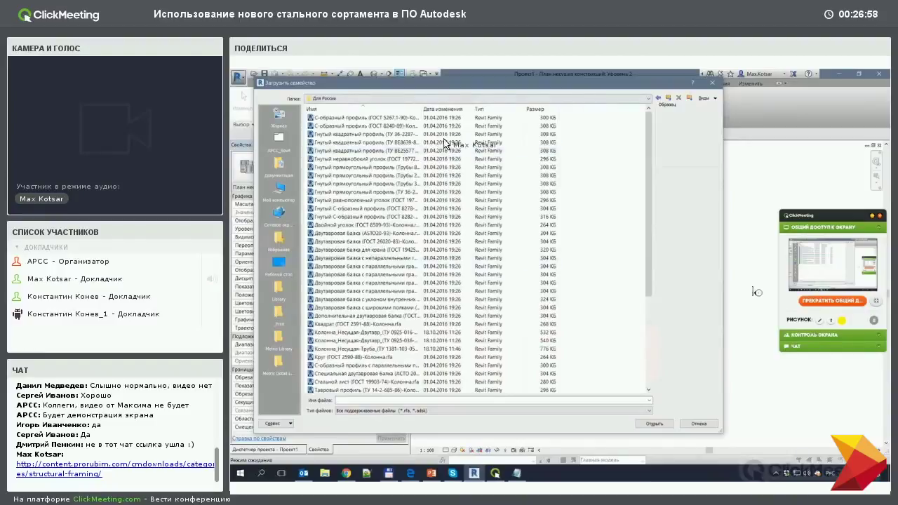
click(463, 108)
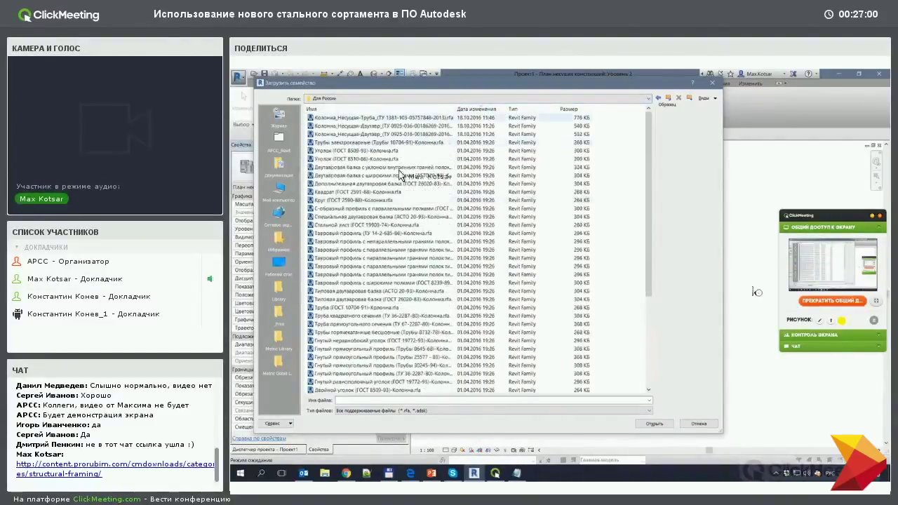
drag(454, 109, 508, 108)
click(404, 117)
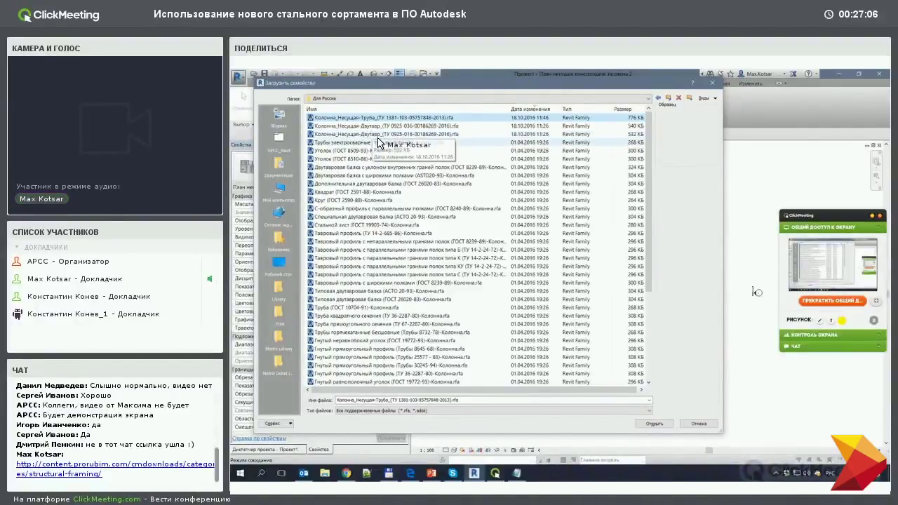
click(423, 127)
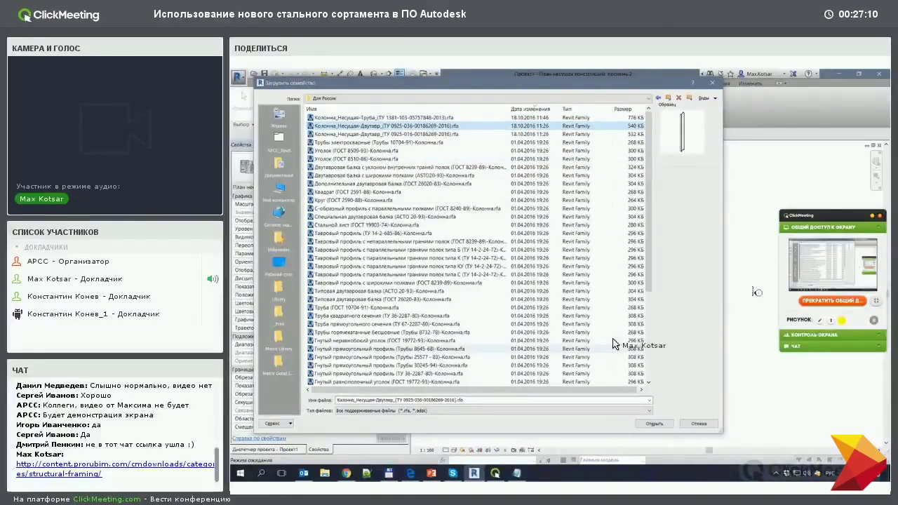
click(654, 424)
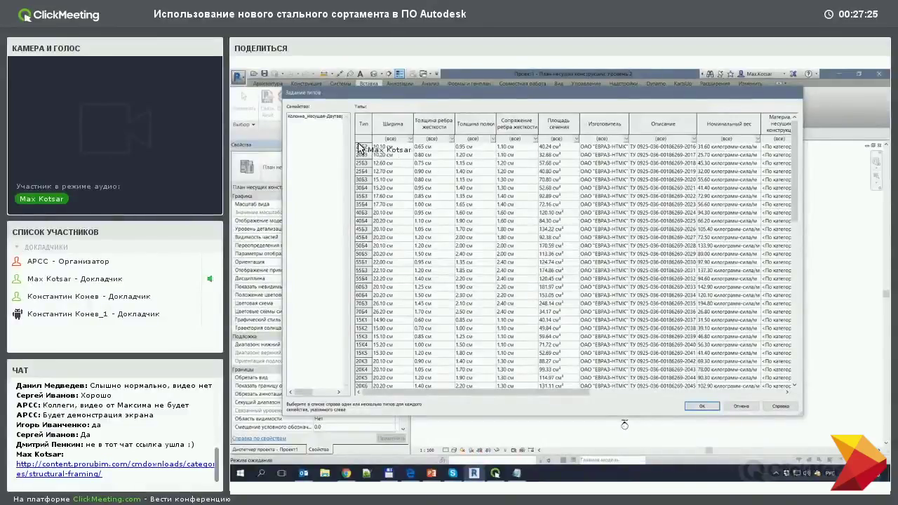
Step: Mark types 3064–4063 for loading, try the 17.60 cm width filter, reset it to (все), and confirm
drag(360, 188, 362, 219)
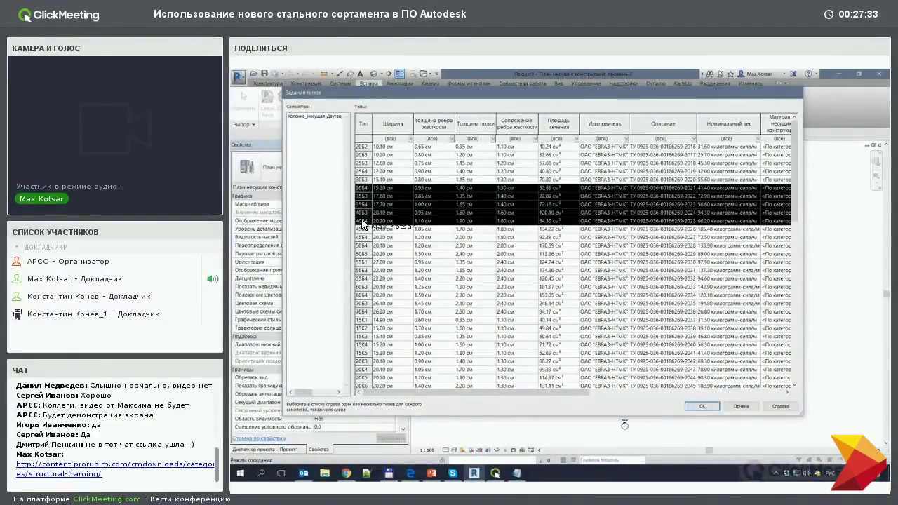
click(346, 474)
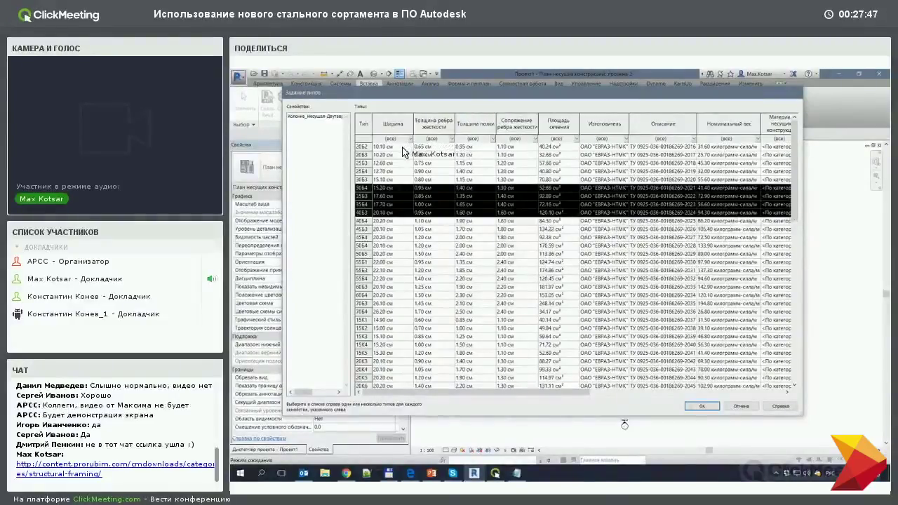
click(386, 161)
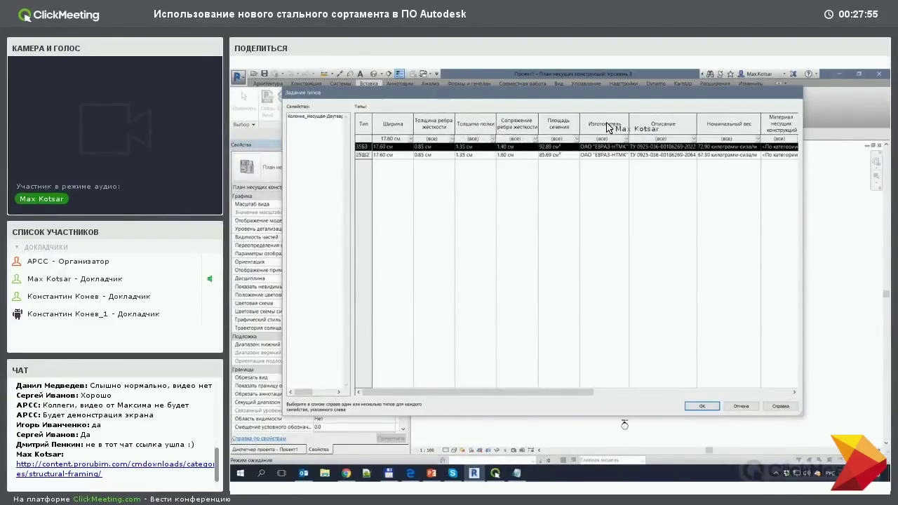
drag(800, 414, 872, 429)
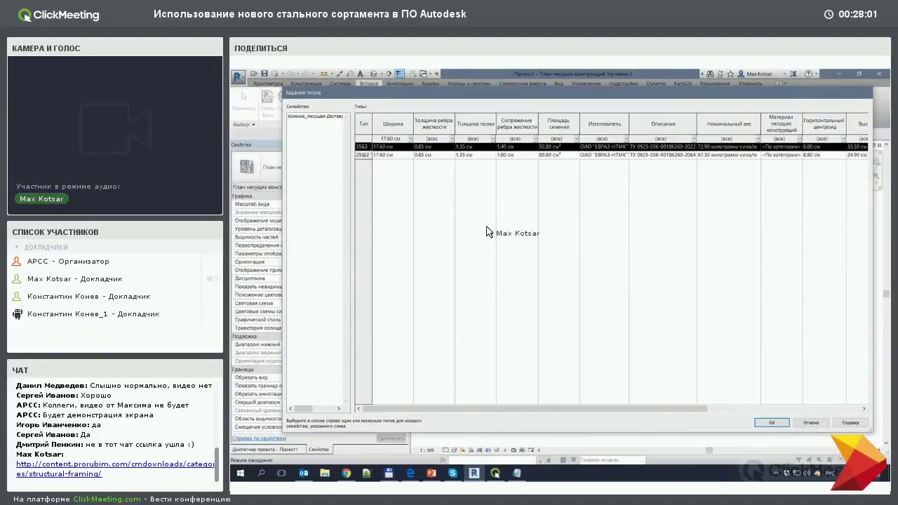
click(390, 138)
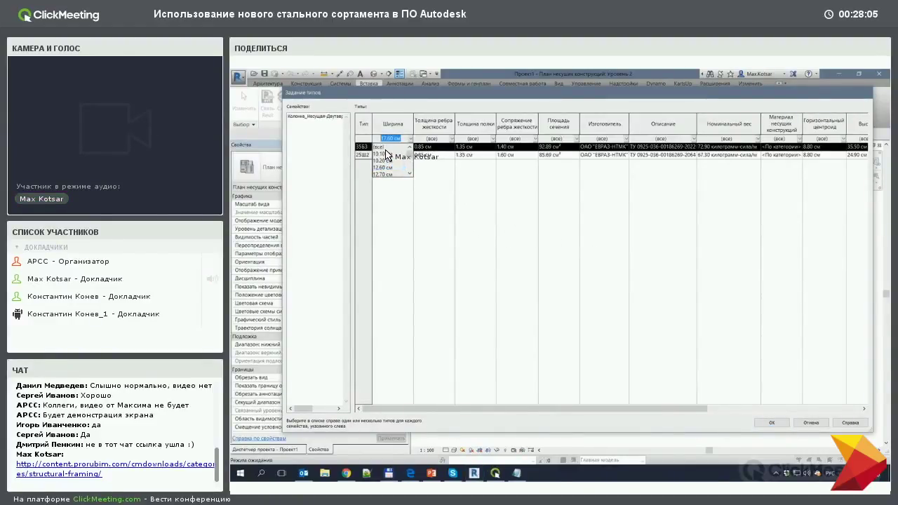
click(382, 146)
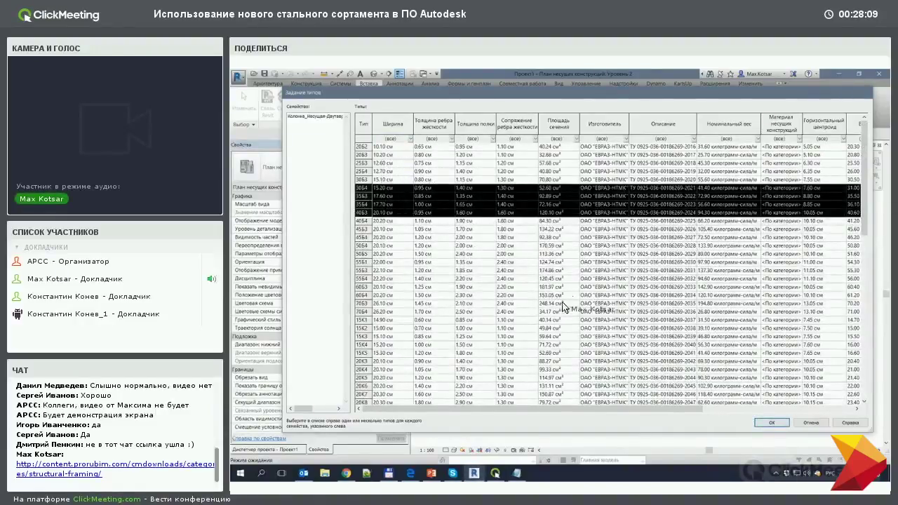
drag(495, 410, 711, 409)
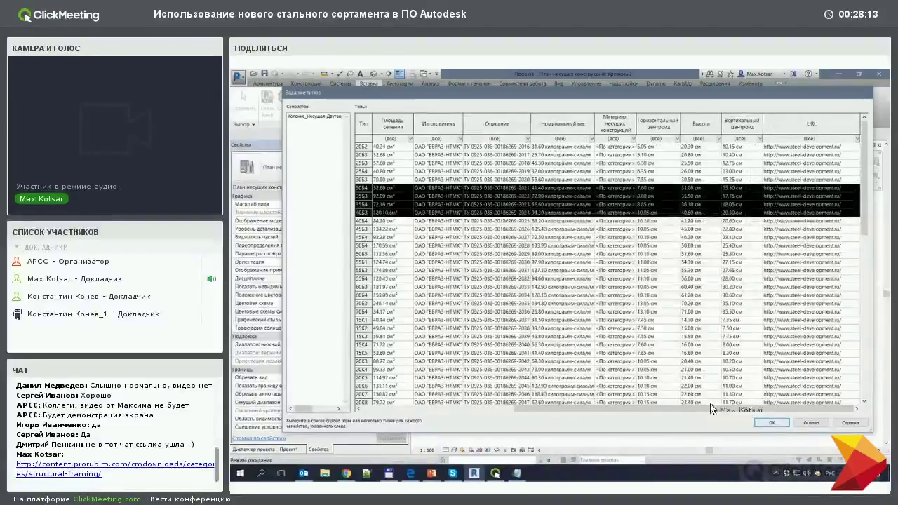
click(811, 422)
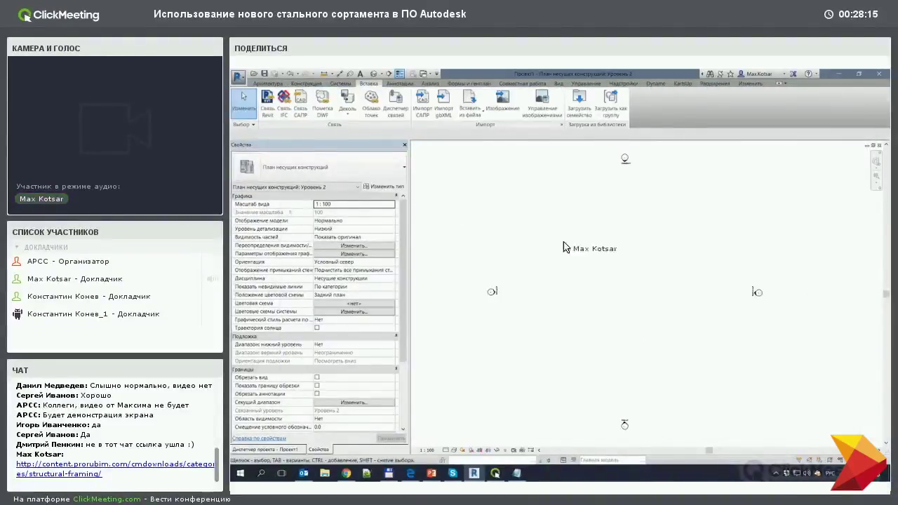
Step: Place one structural column of the 3564 I-beam type in the plan
click(306, 84)
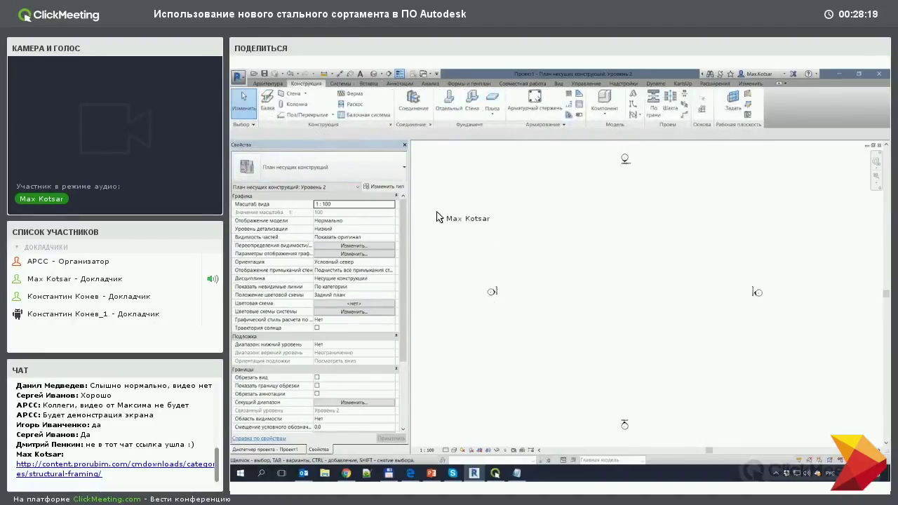
click(294, 104)
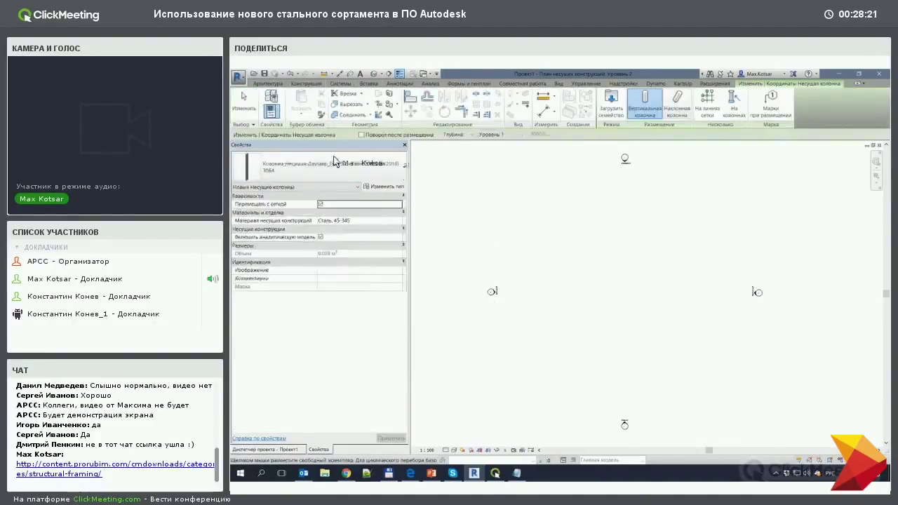
click(309, 169)
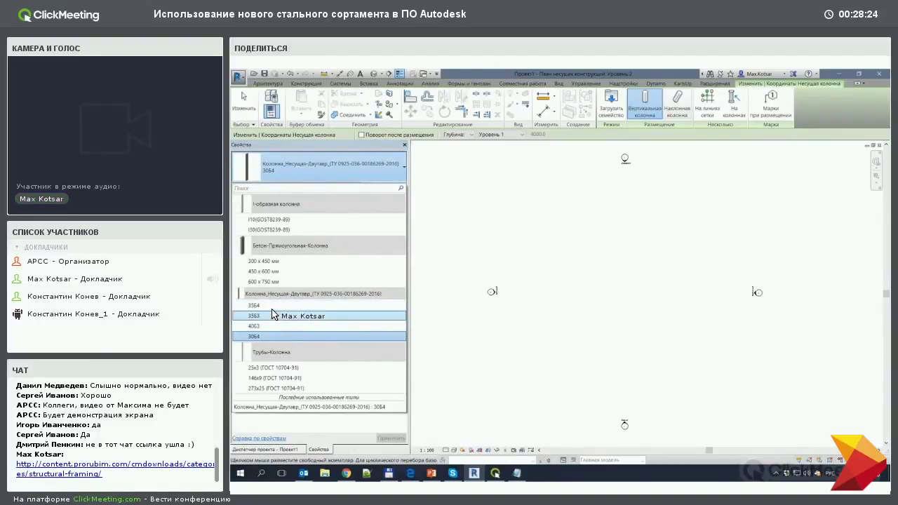
click(334, 307)
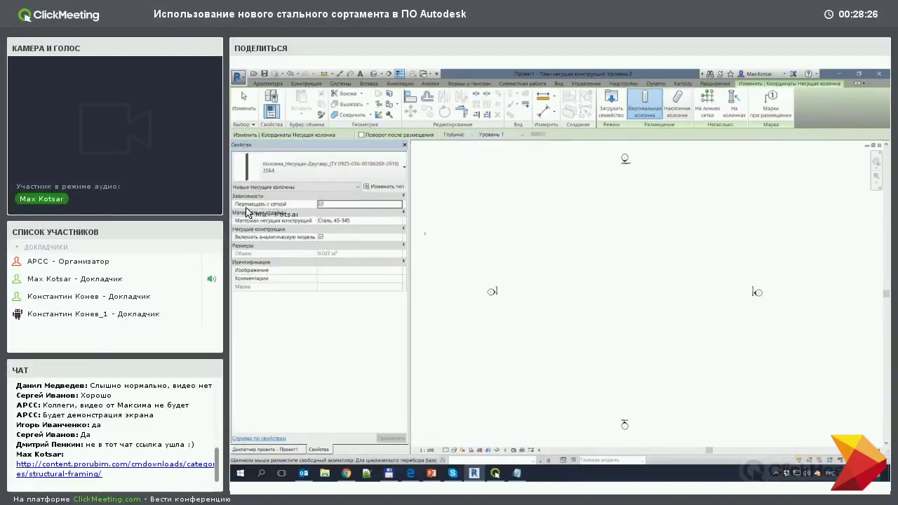
scroll(631, 306, up, 2)
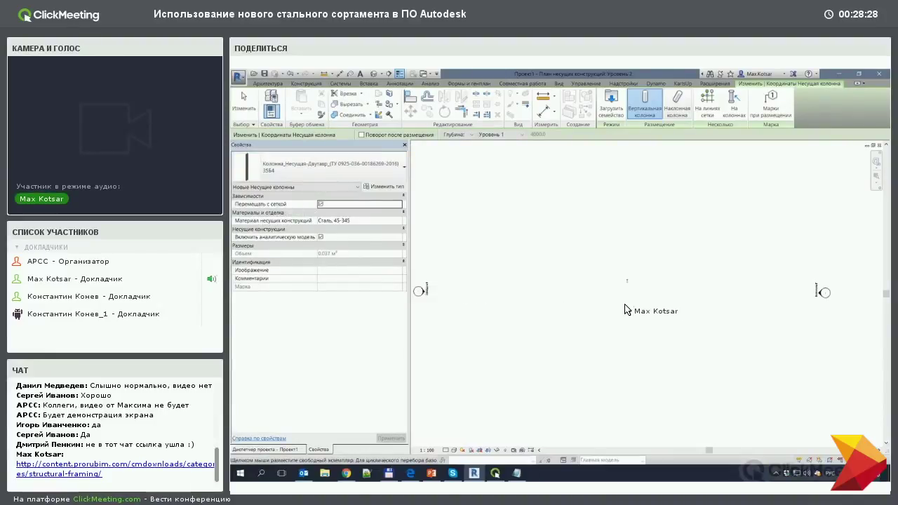
click(624, 281)
key(Escape)
key(Escape)
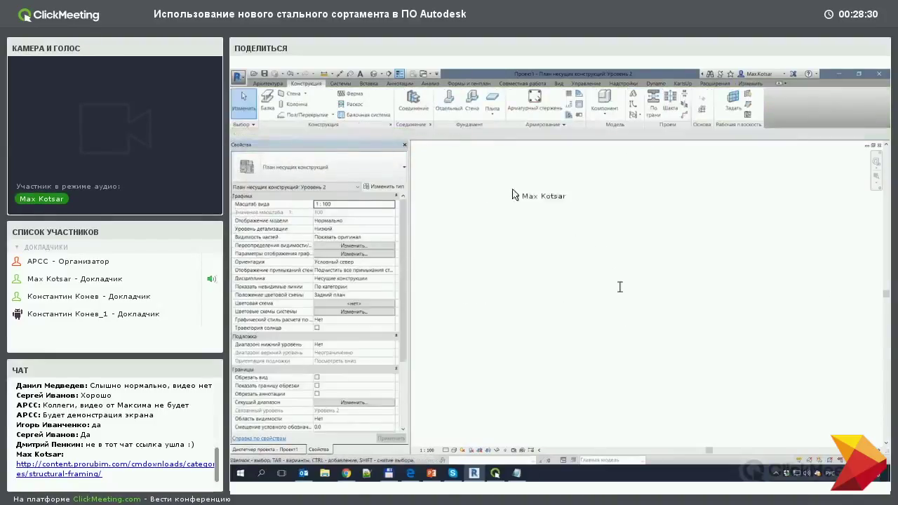
Step: Switch to the 3D view with 3D and select the placed I-beam column
key(3)
key(d)
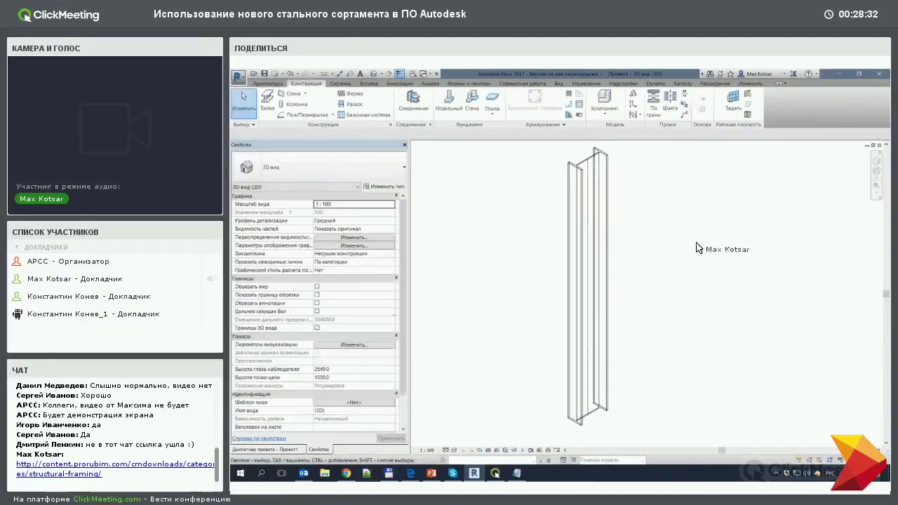
click(602, 205)
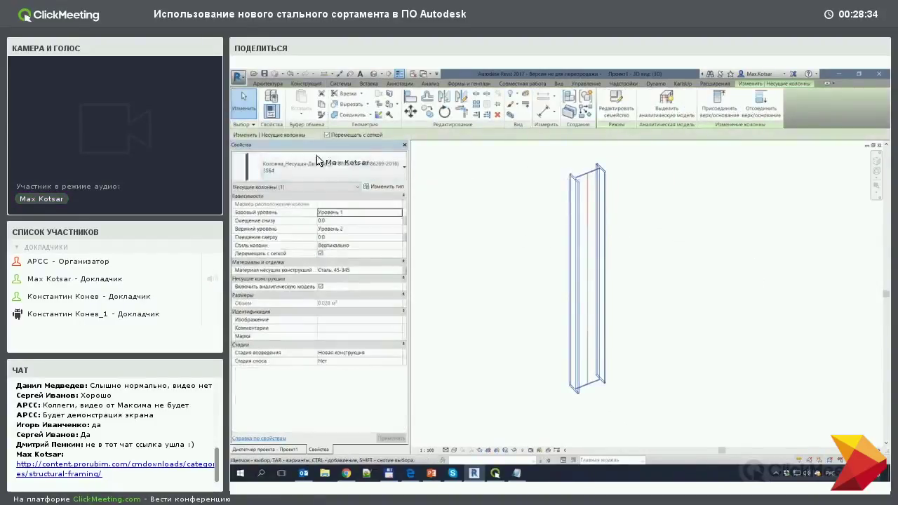
Step: Open the 35Б4 column type's properties, widen the dialog and review its dimensions
click(384, 187)
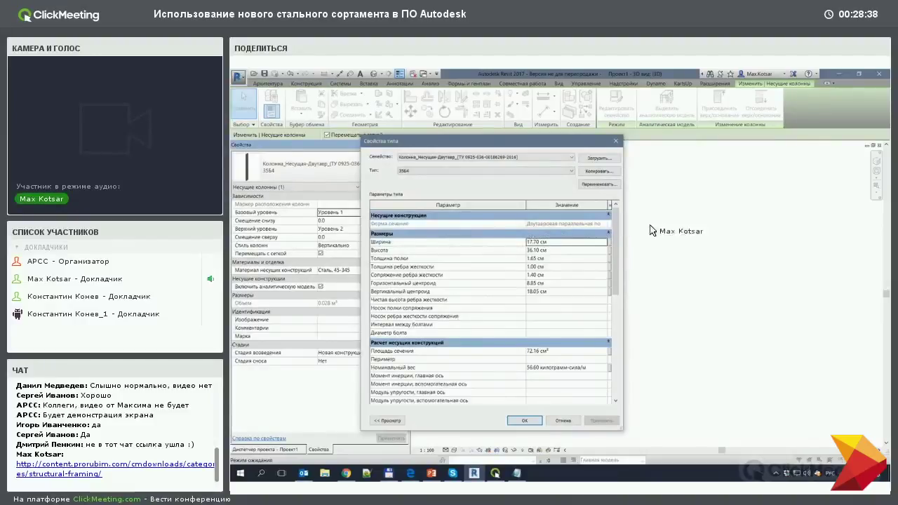
drag(649, 230, 746, 227)
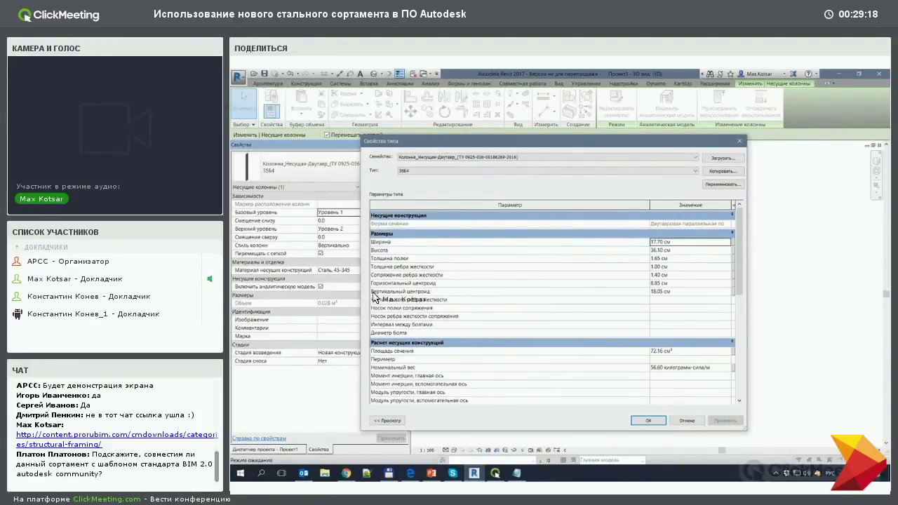
scroll(372, 348, down, 2)
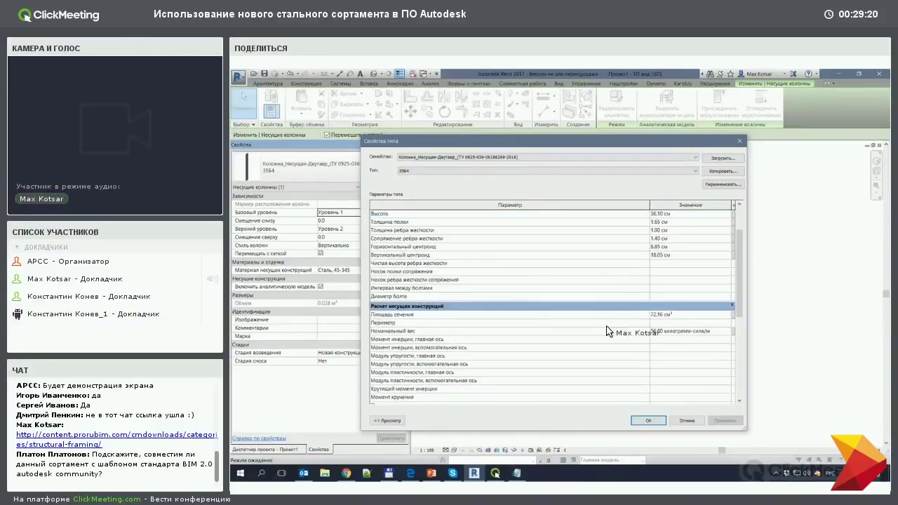
scroll(432, 328, down, 1)
scroll(429, 309, down, 1)
scroll(420, 277, down, 2)
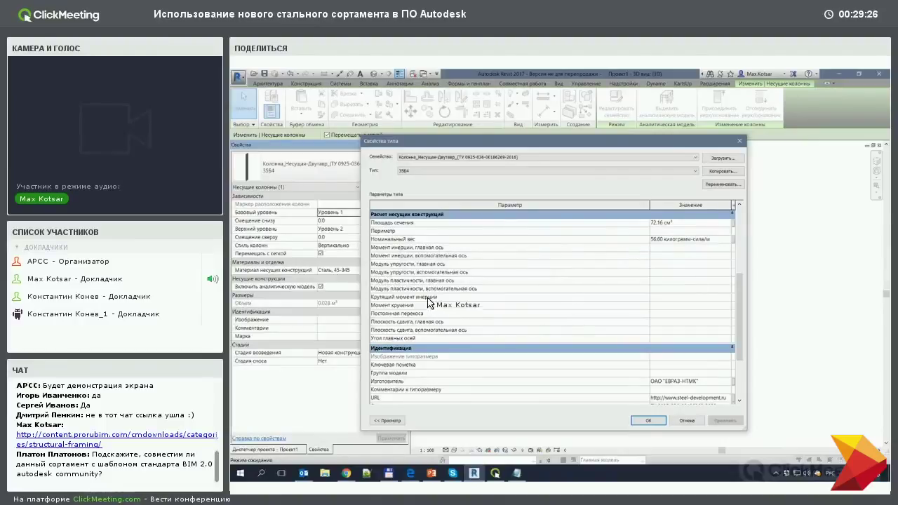
scroll(509, 303, down, 2)
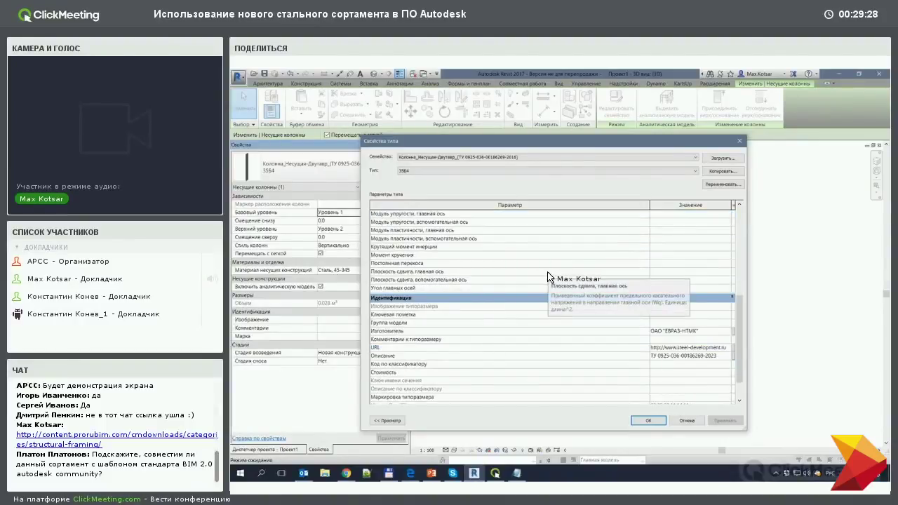
mouse_move(587, 271)
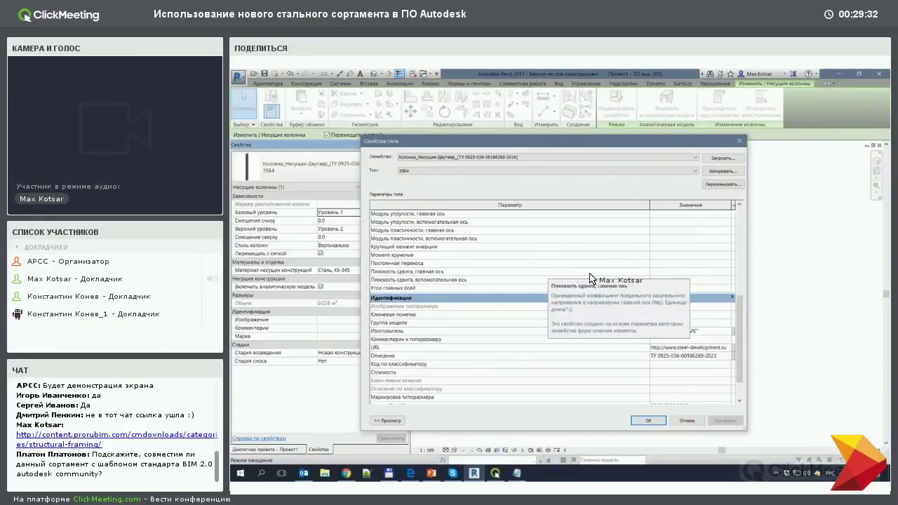
scroll(582, 312, down, 2)
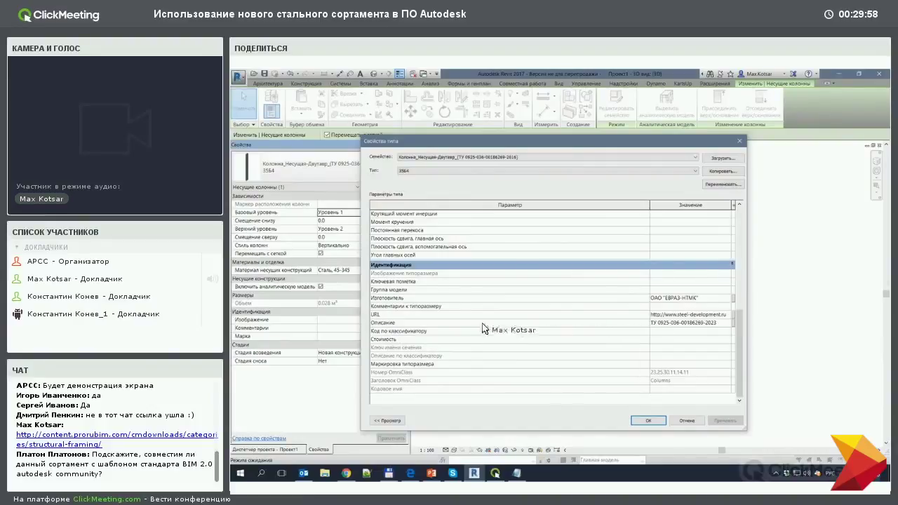
click(725, 315)
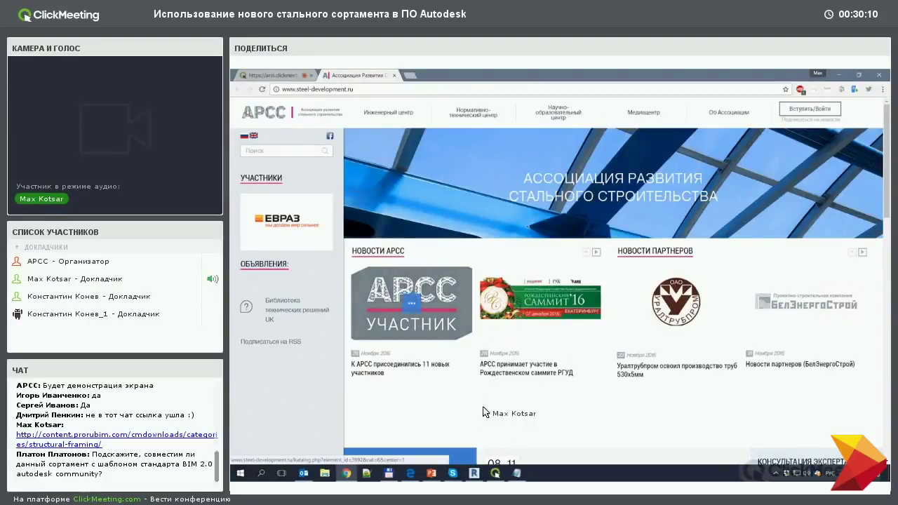
click(474, 473)
Step: Close the Type Properties dialog to return to the 3D column view
key(Return)
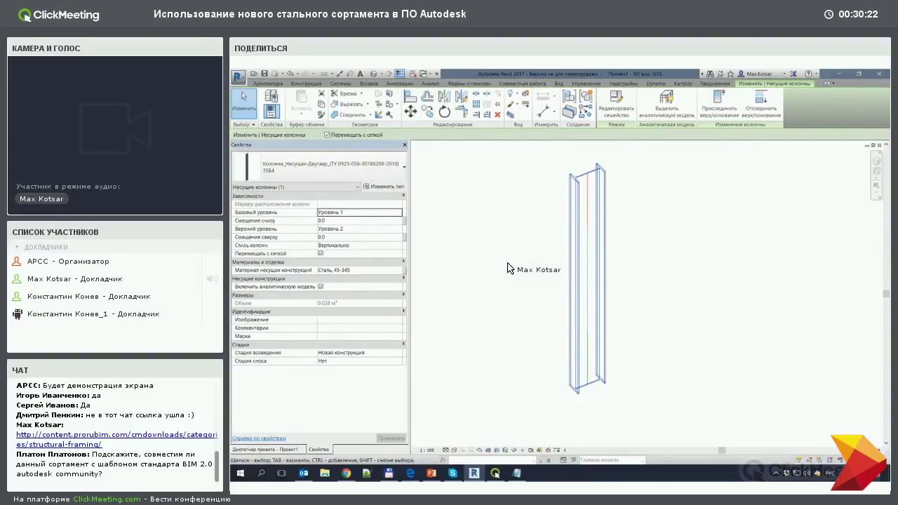
Step: Start Load Family and open the Каркас несущий > Сталь > Для России library folder
click(307, 84)
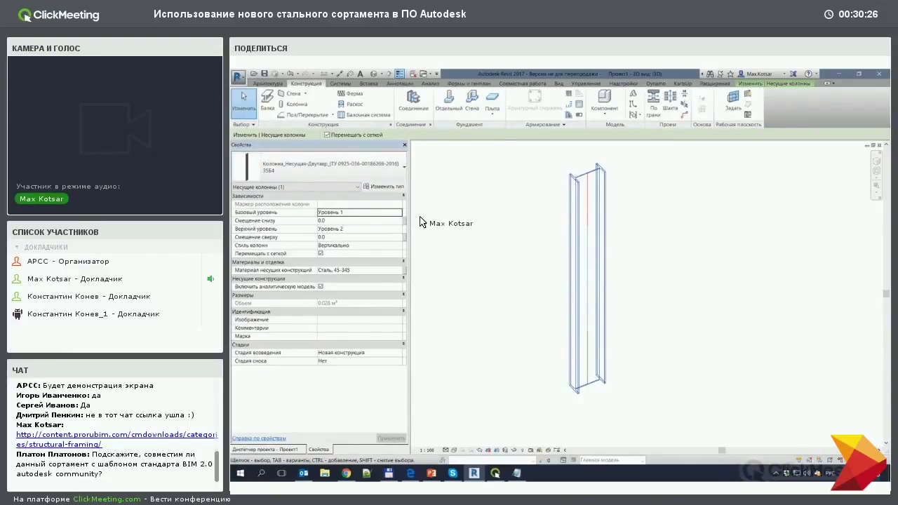
click(368, 83)
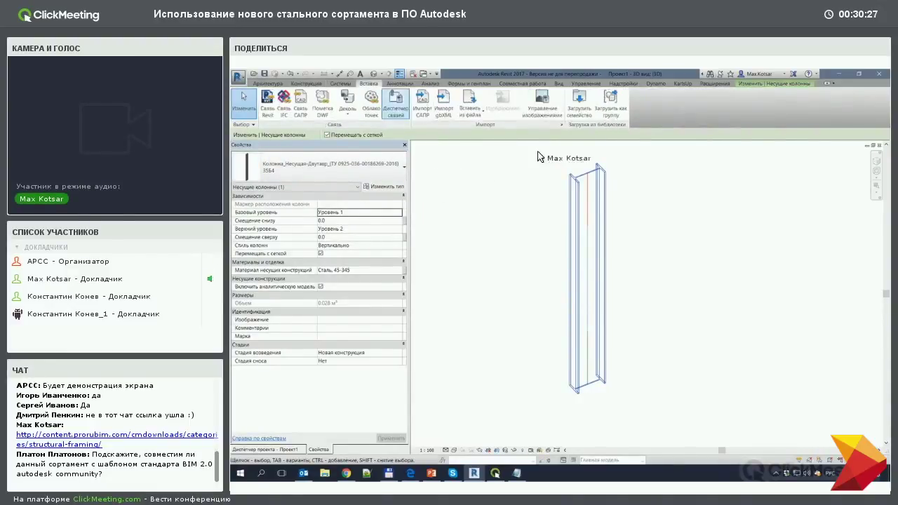
click(579, 104)
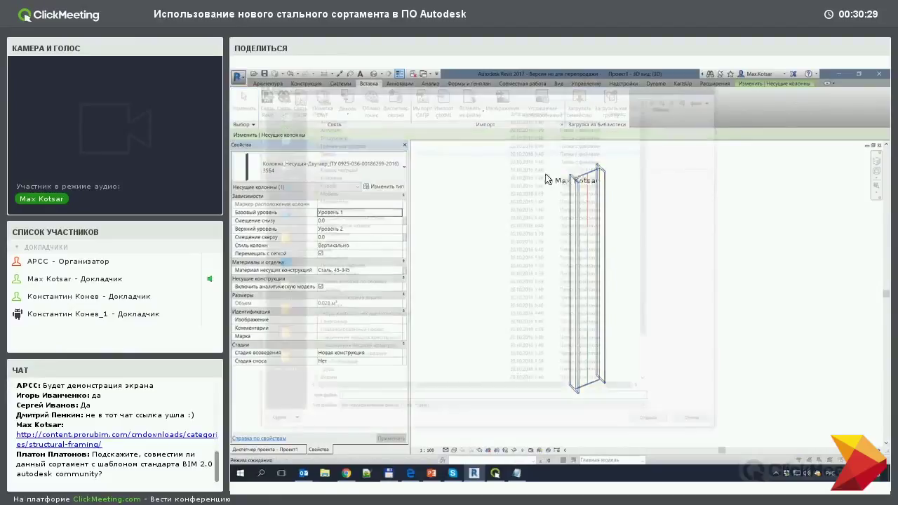
double_click(330, 168)
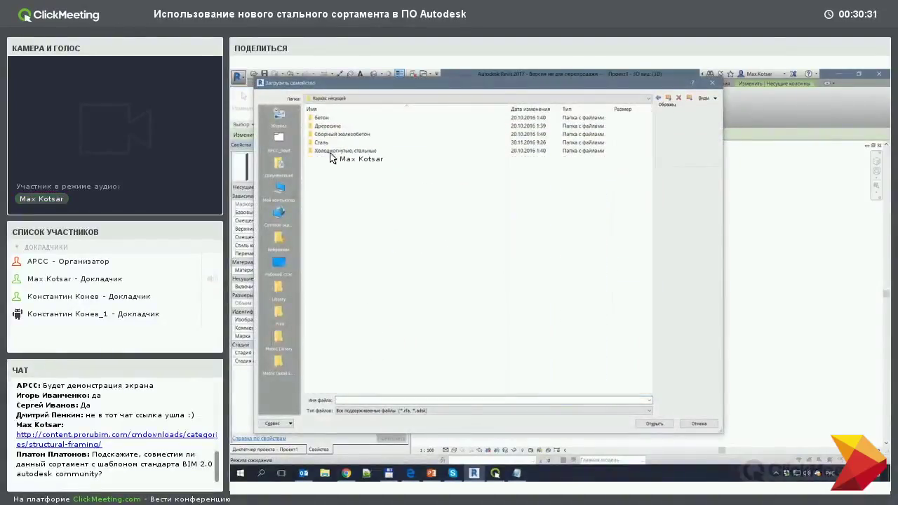
double_click(322, 143)
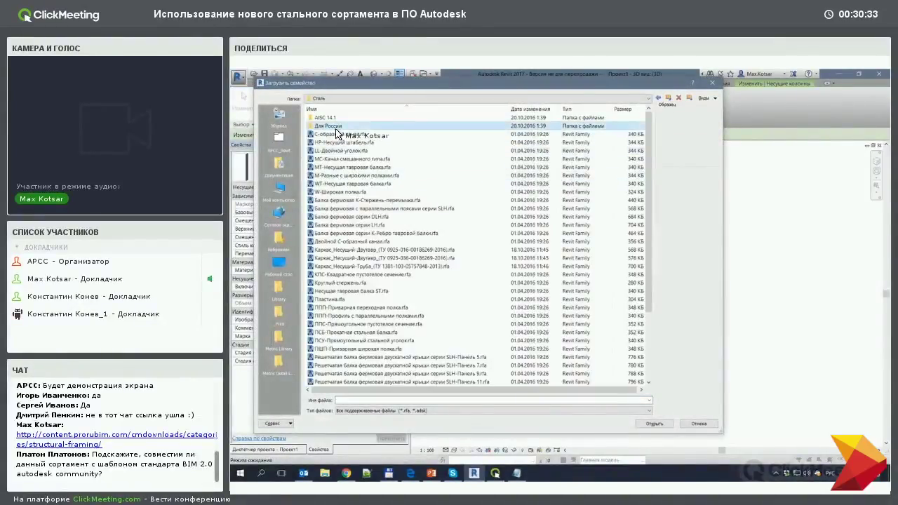
double_click(335, 127)
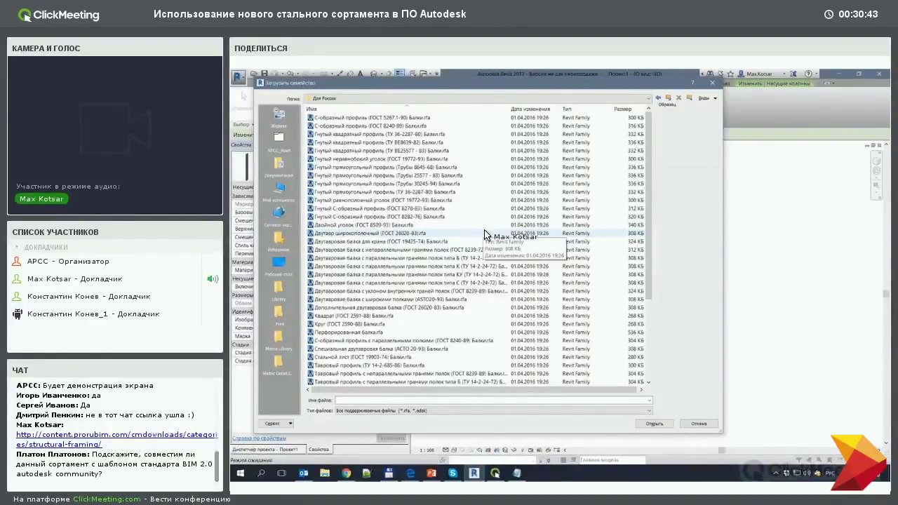
Step: Browse the Для России families and widen the Name column to read full file names
scroll(379, 135, down, 4)
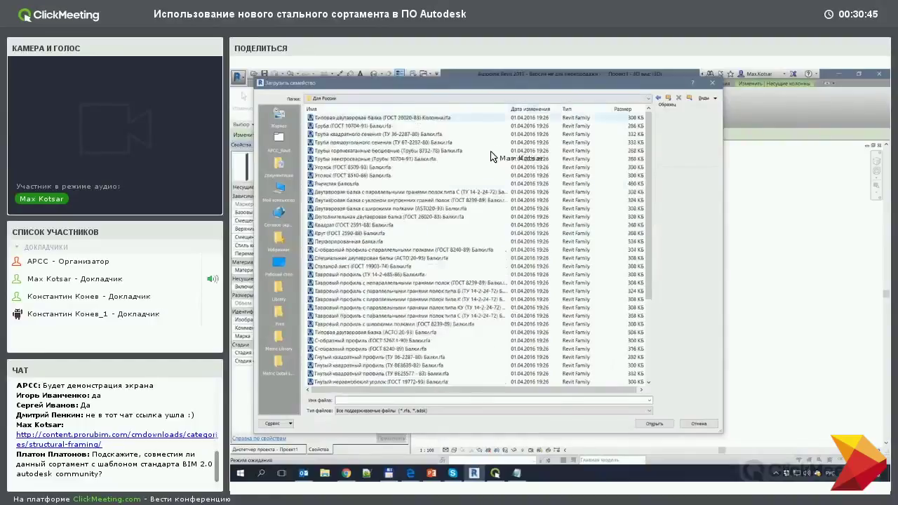
scroll(414, 210, down, 5)
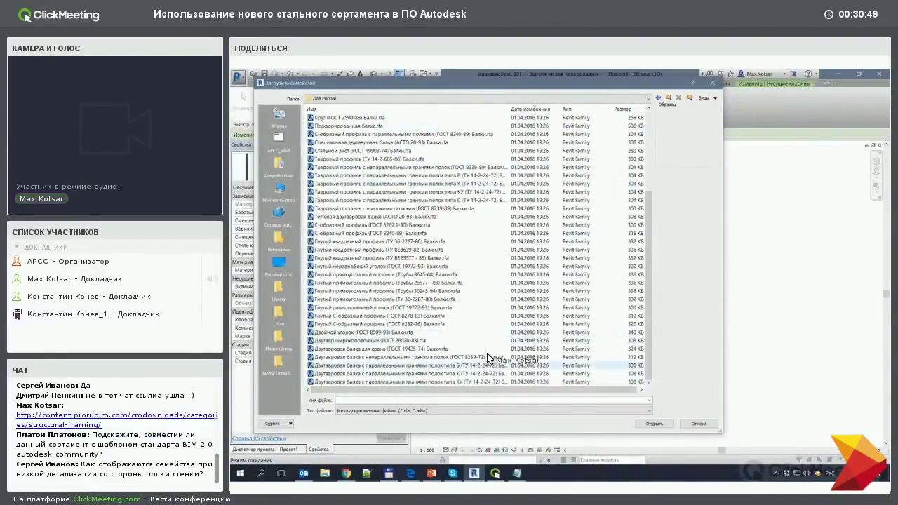
scroll(479, 266, up, 3)
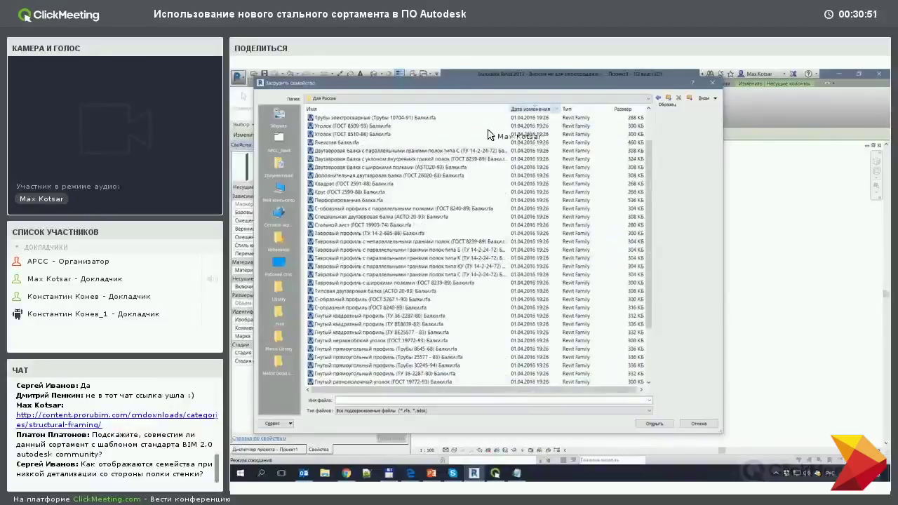
scroll(433, 143, down, 5)
drag(509, 109, 556, 109)
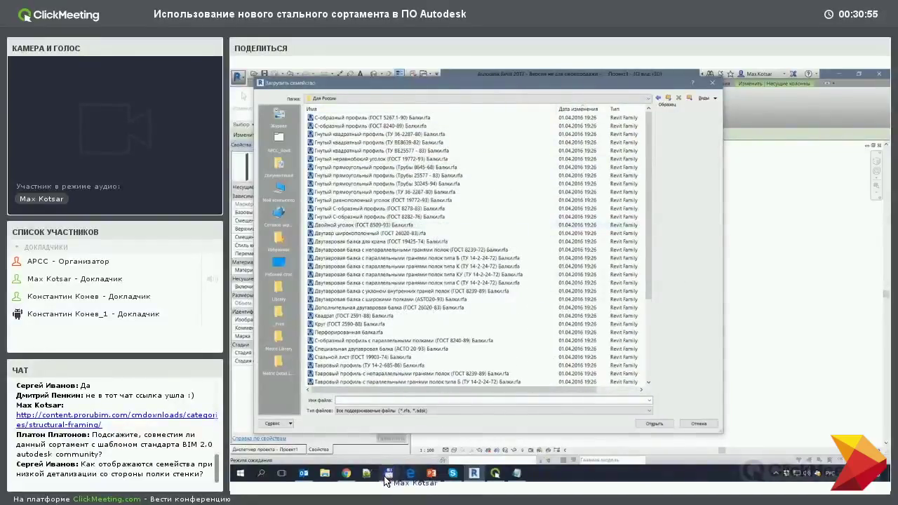
click(388, 472)
Step: Navigate the left pane to the library's Каркас несущий\Сталь\Для России folder
key(BackSpace)
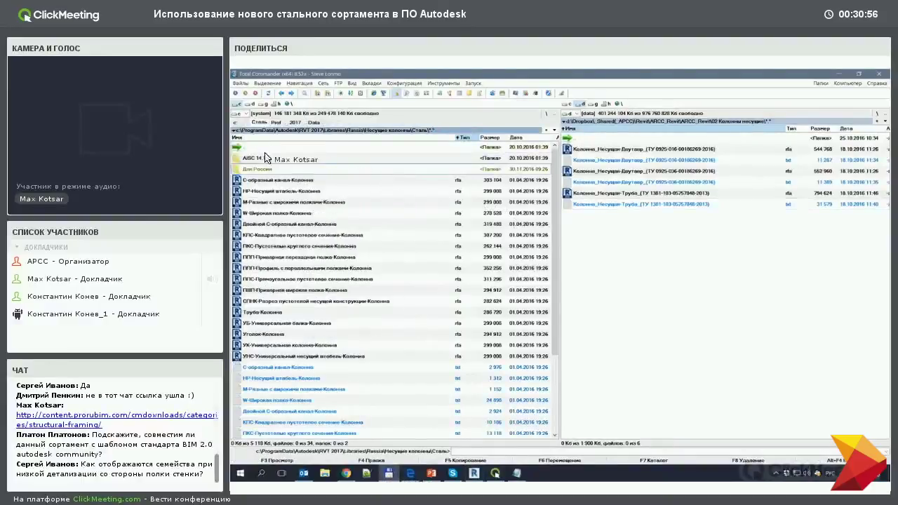
key(BackSpace)
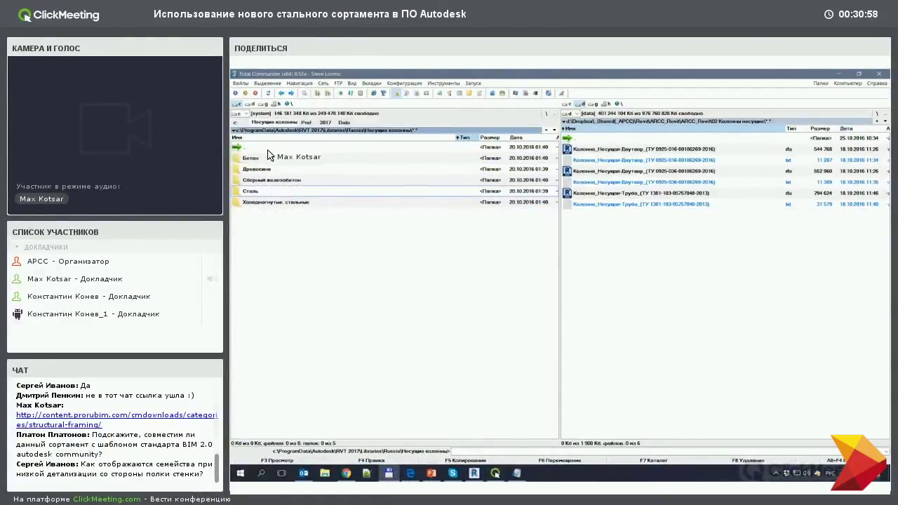
double_click(265, 148)
scroll(305, 277, down, 1)
double_click(263, 190)
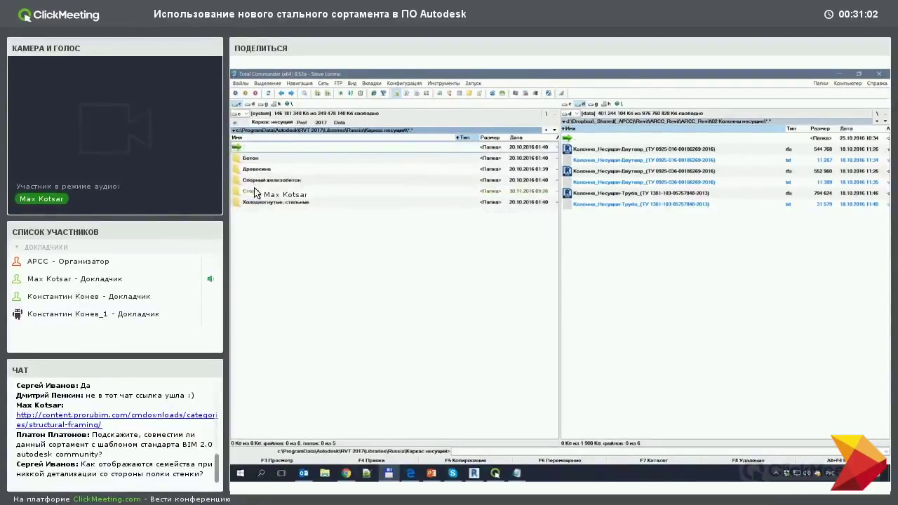
double_click(255, 194)
double_click(263, 174)
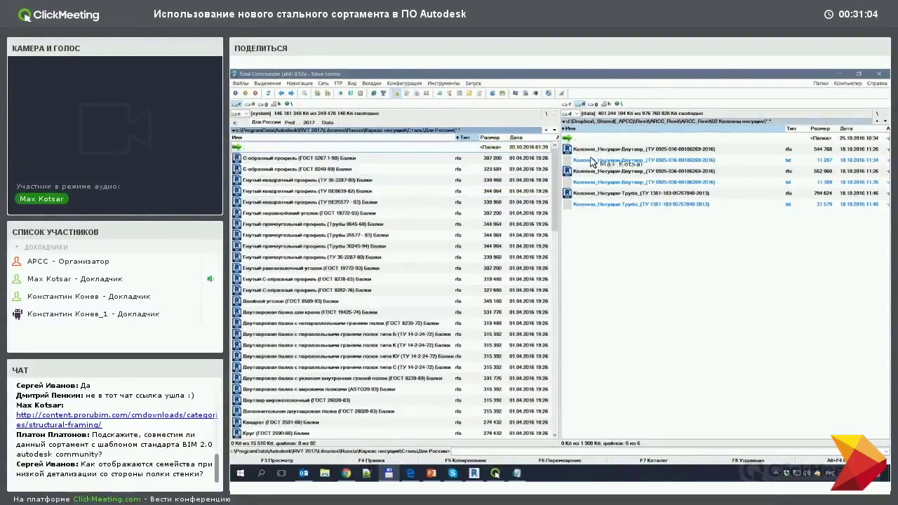
Step: Open 03 Каркас несущий in the right pane and copy its six framing families into Для России
double_click(609, 138)
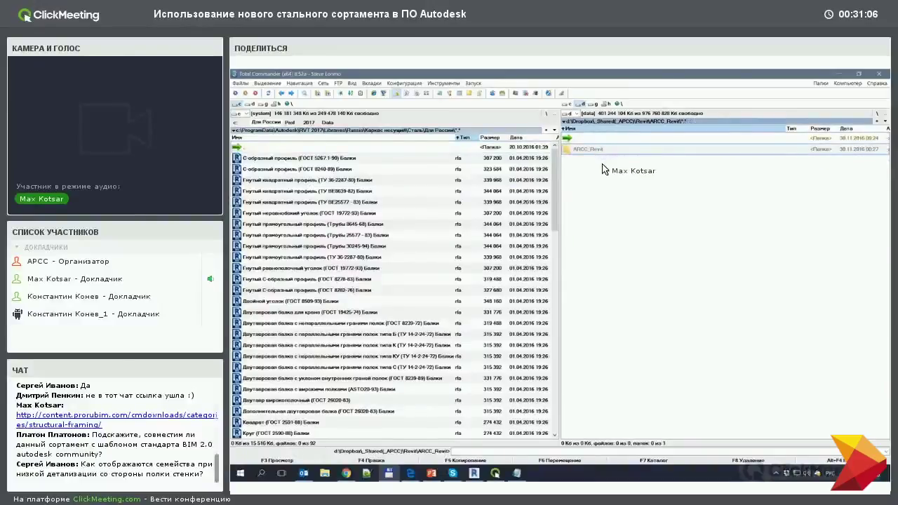
double_click(596, 170)
shift+click(629, 204)
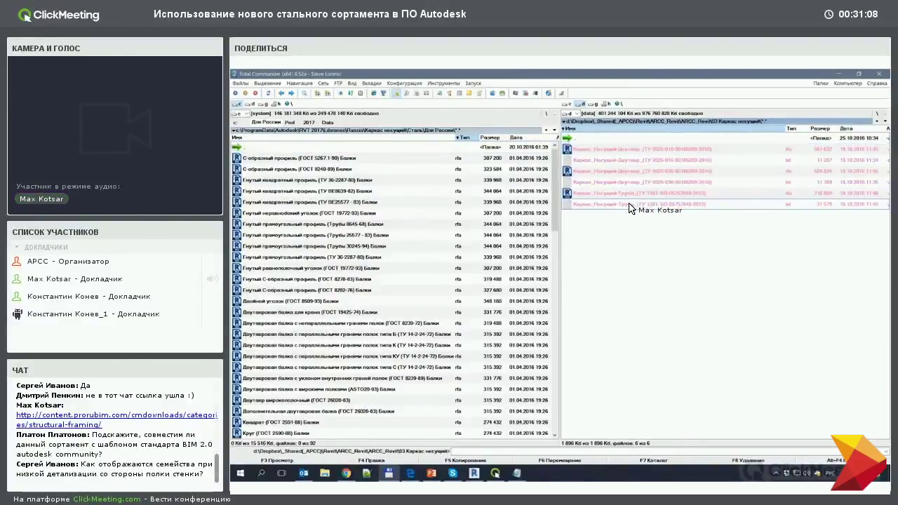
click(480, 476)
scroll(453, 224, up, 10)
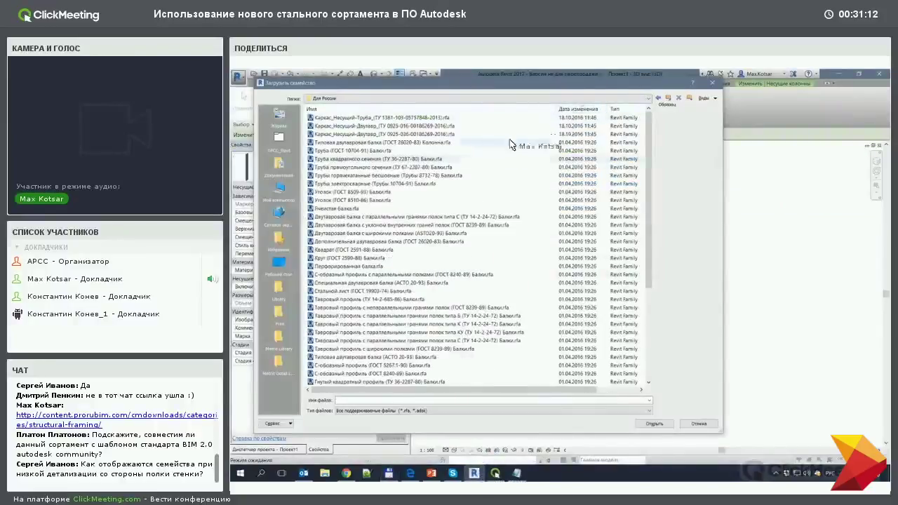
Step: Load the Каркас_Несущий-Двутавр.rfa family and confirm its chosen types
click(388, 125)
click(654, 423)
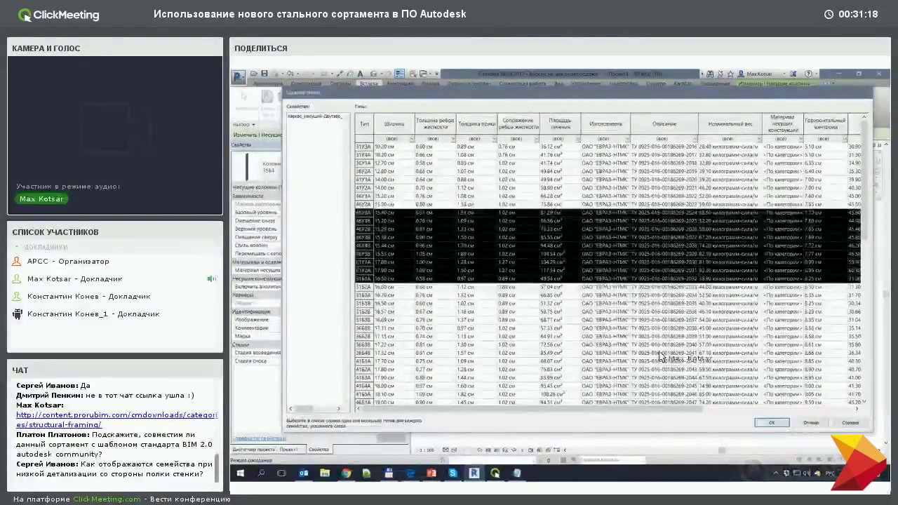
key(Return)
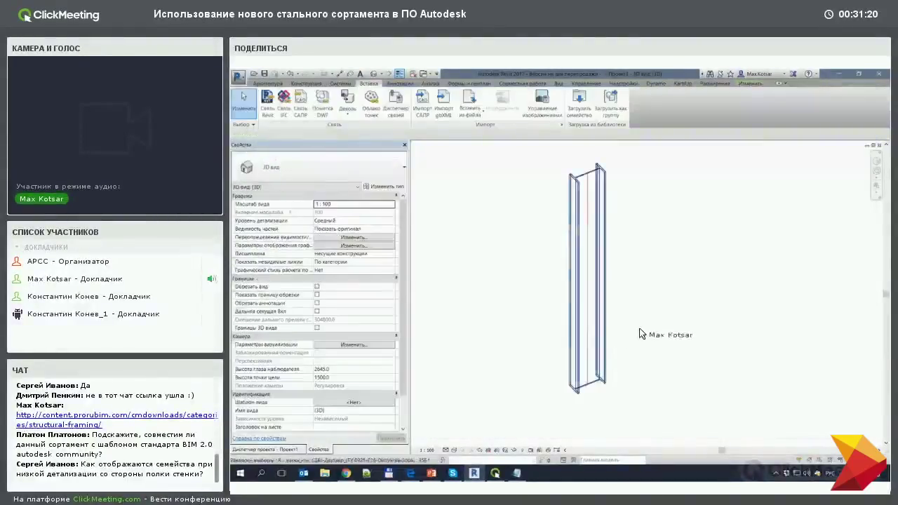
Step: Edit the Колонна_Несущая-Двутавр family, orbit to an oblique view and enlarge Family Types
click(615, 112)
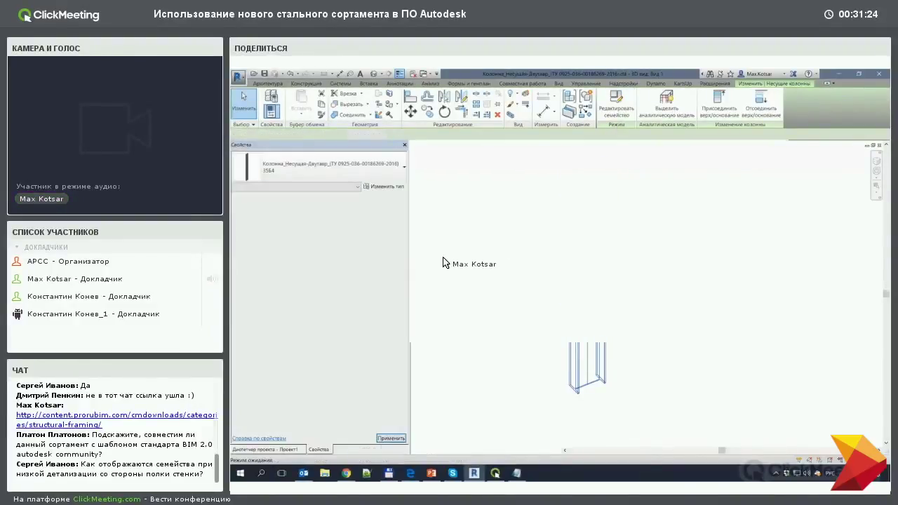
mouse_move(519, 242)
shift+middle_down()
mouse_move(626, 233)
mouse_move(583, 244)
shift+middle_up()
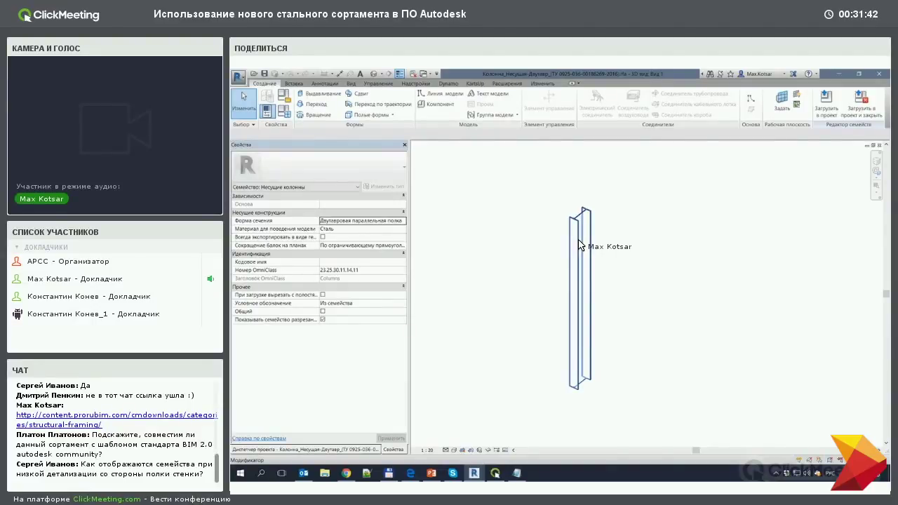
click(268, 111)
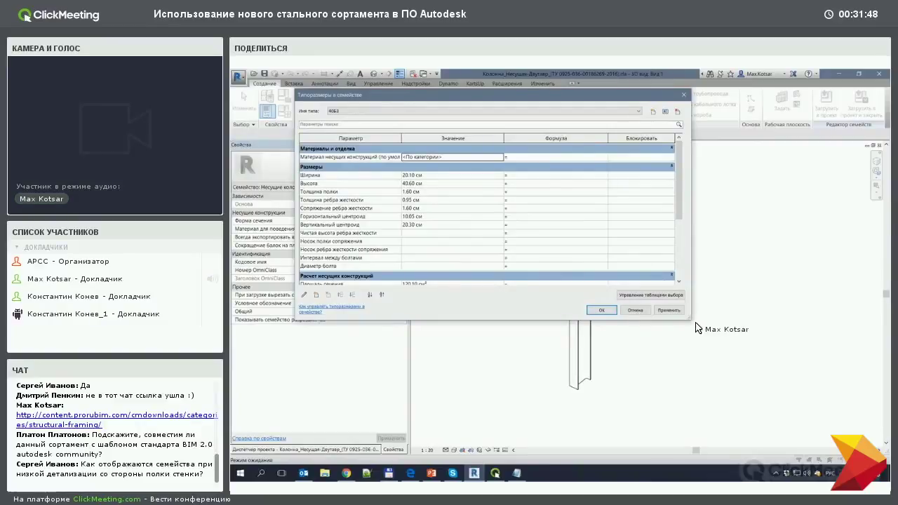
drag(691, 319, 704, 342)
drag(730, 405, 763, 458)
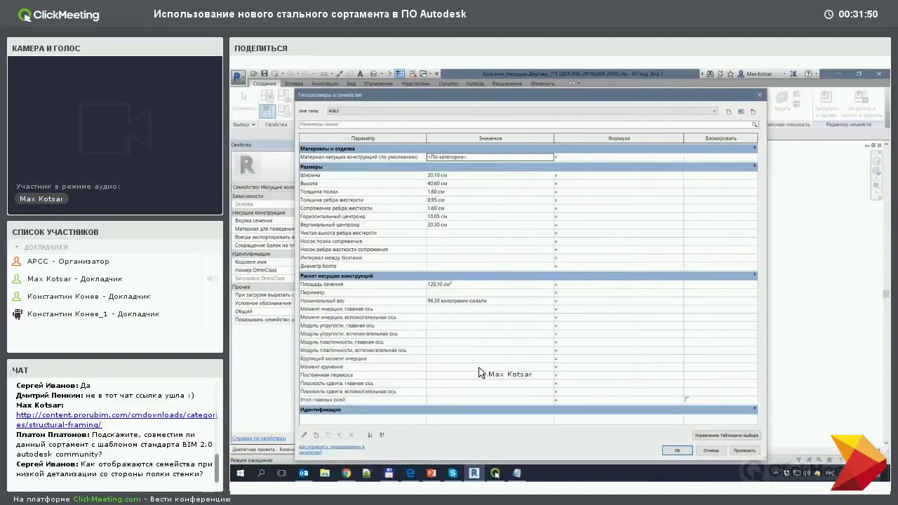
Step: Review the column's type parameters, close the table and open Family Category and Parameters
scroll(436, 359, down, 3)
scroll(474, 341, up, 3)
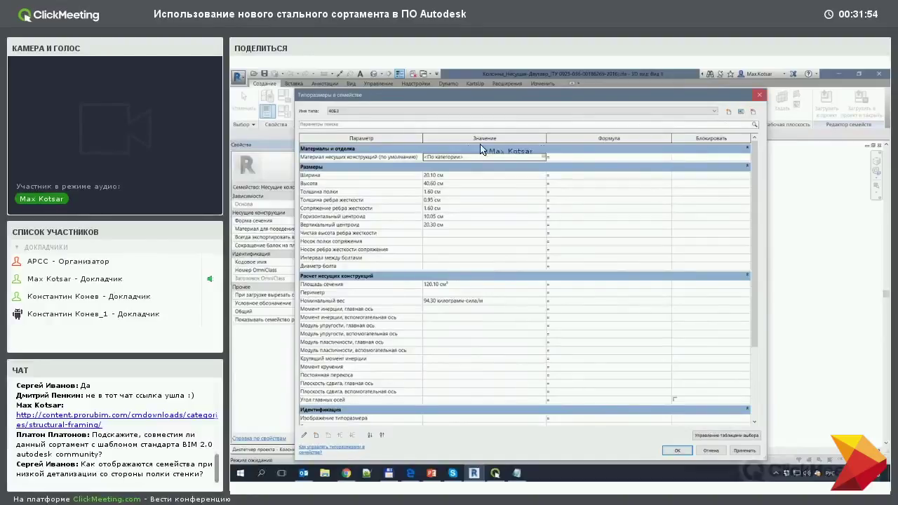
key(Return)
click(284, 96)
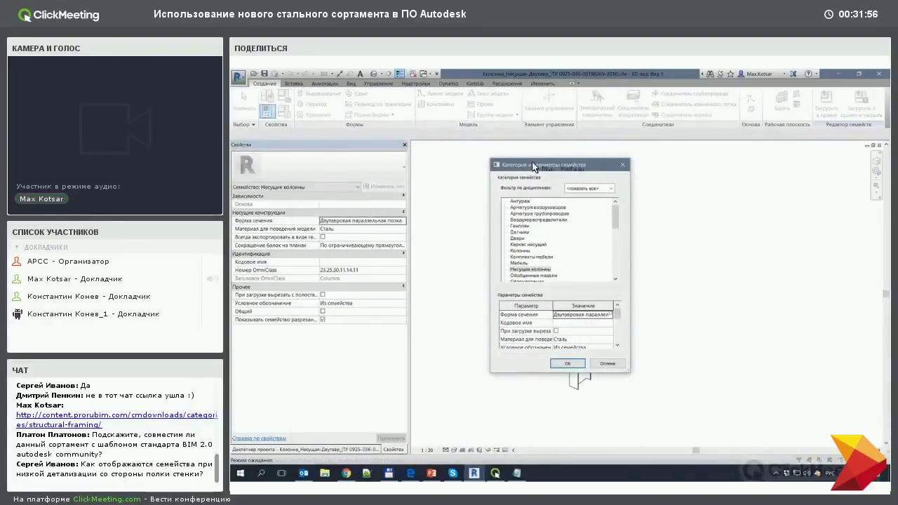
Step: Reposition and widen the Family Category and Parameters window to review it, then close it
drag(559, 174, 442, 118)
mouse_move(514, 317)
mouse_down()
mouse_move(544, 319)
mouse_move(654, 391)
mouse_up()
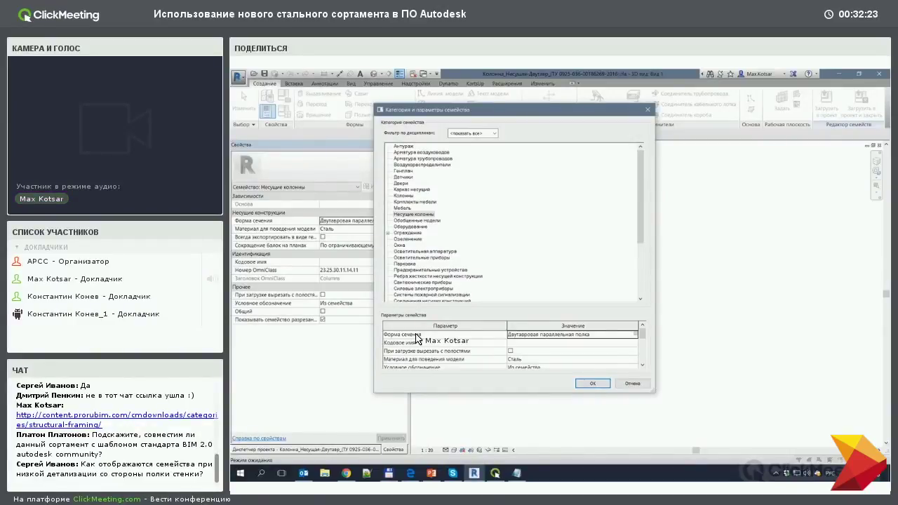
key(Escape)
Step: Review the column family's type parameters again in the Family Types table
click(284, 110)
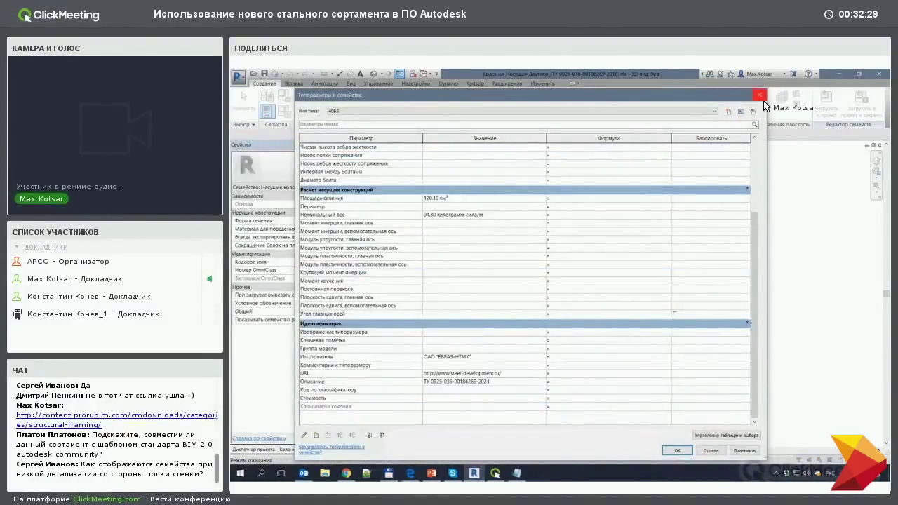
key(Escape)
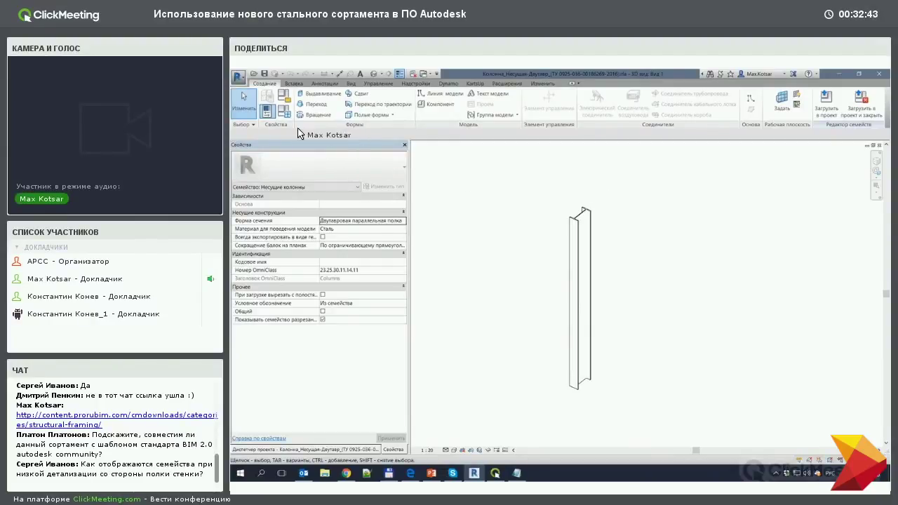
key(f)
key(t)
scroll(406, 266, down, 10)
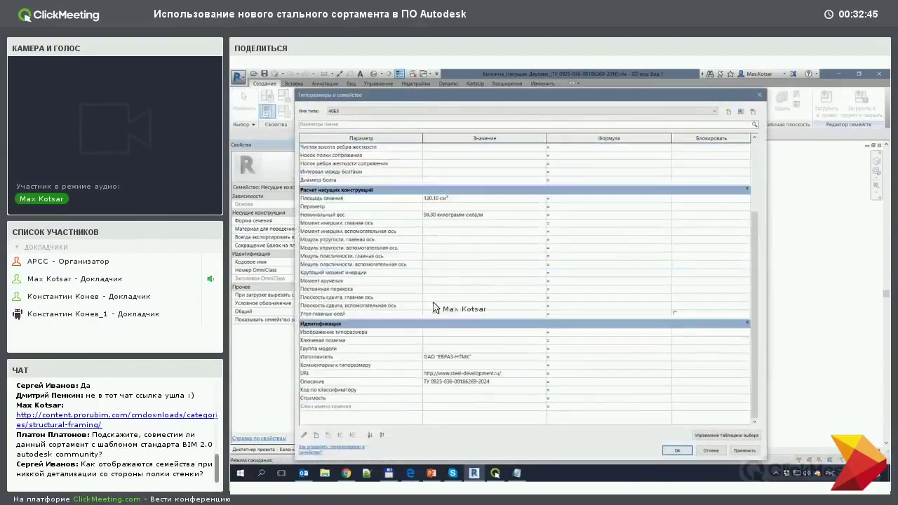
key(Escape)
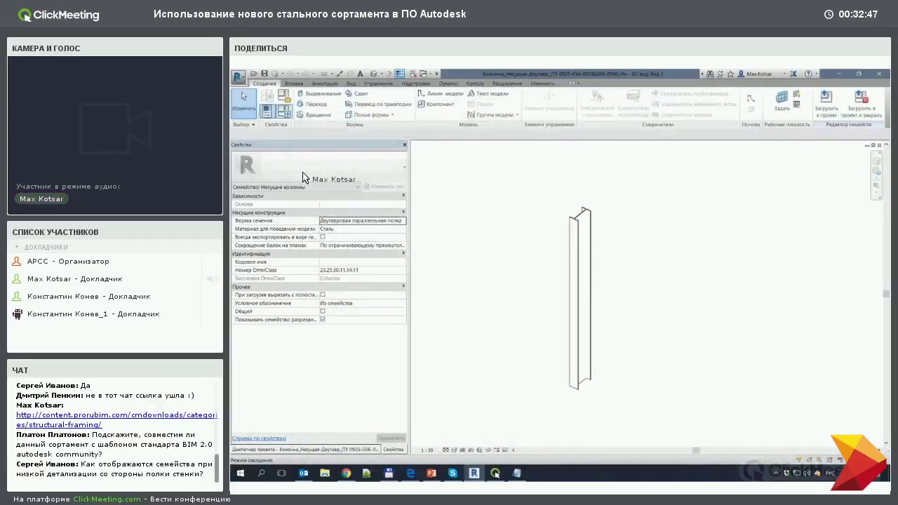
Step: Accept the Несущие колонны category settings and close the column family document
key(f)
key(c)
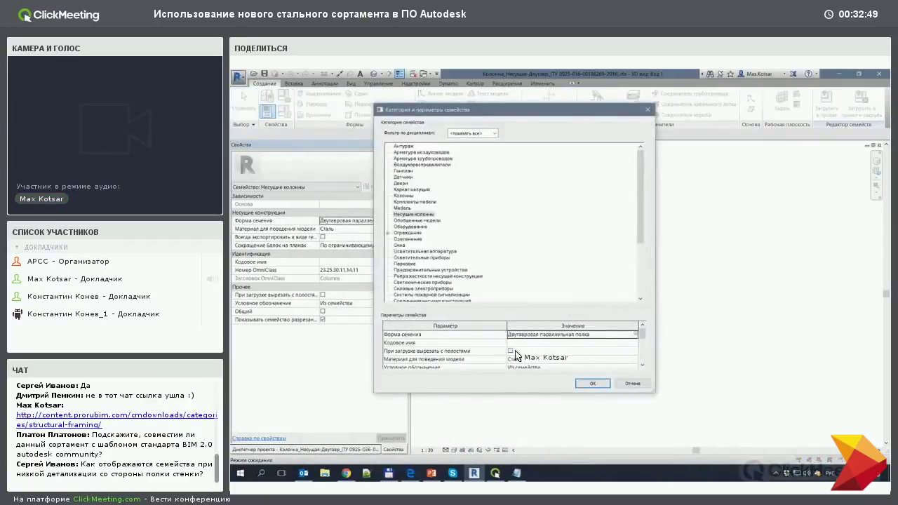
click(607, 384)
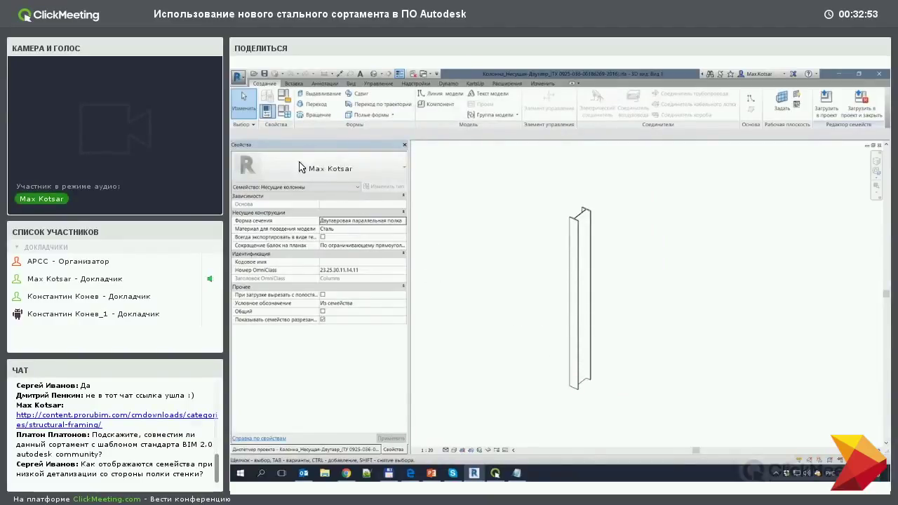
click(238, 75)
click(254, 329)
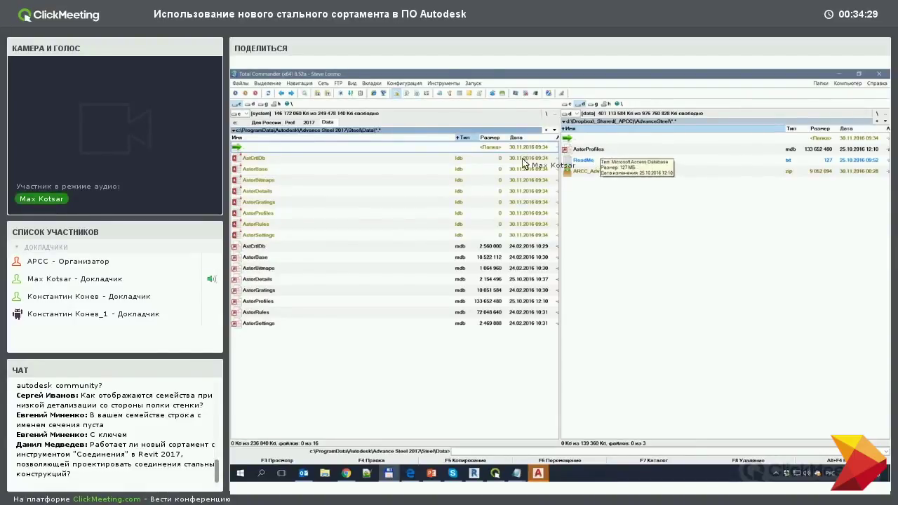
Step: Copy the Dropbox AstorProfiles.mdb into the Advance Steel 2017 Data folder, replacing the existing file
click(595, 155)
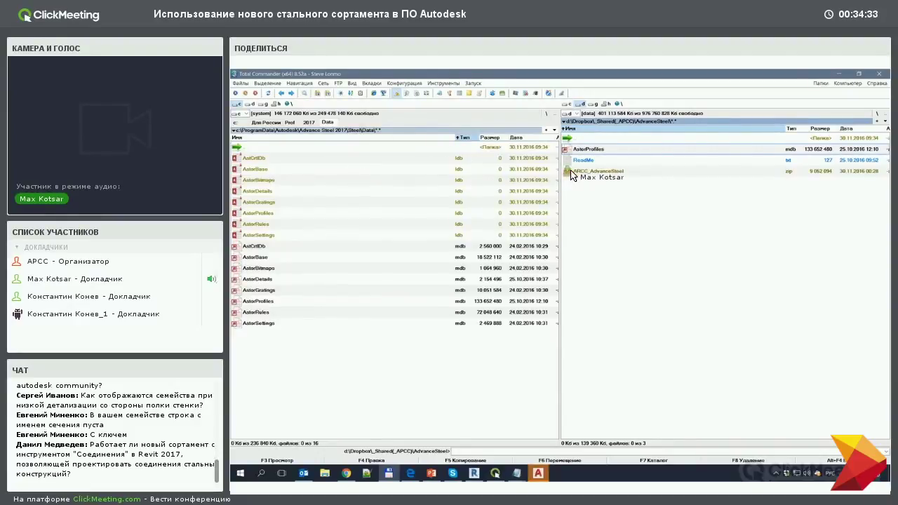
key(F5)
key(Return)
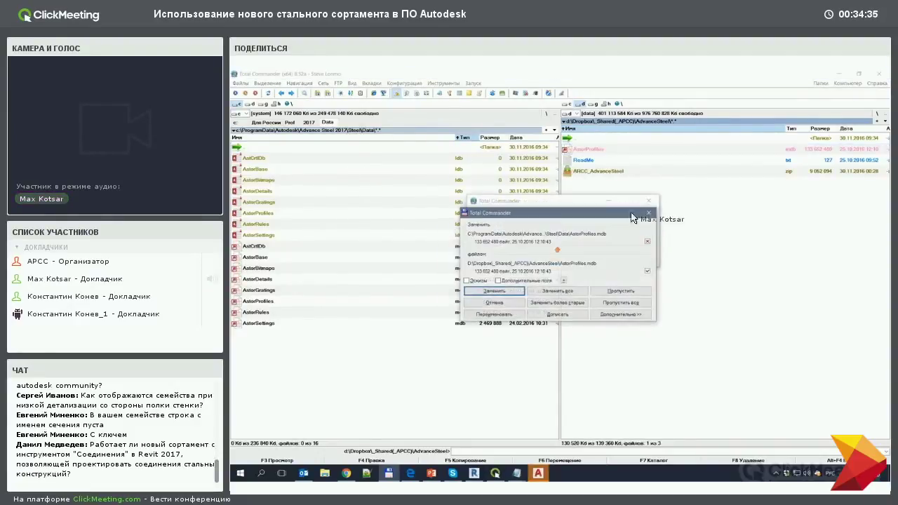
click(560, 290)
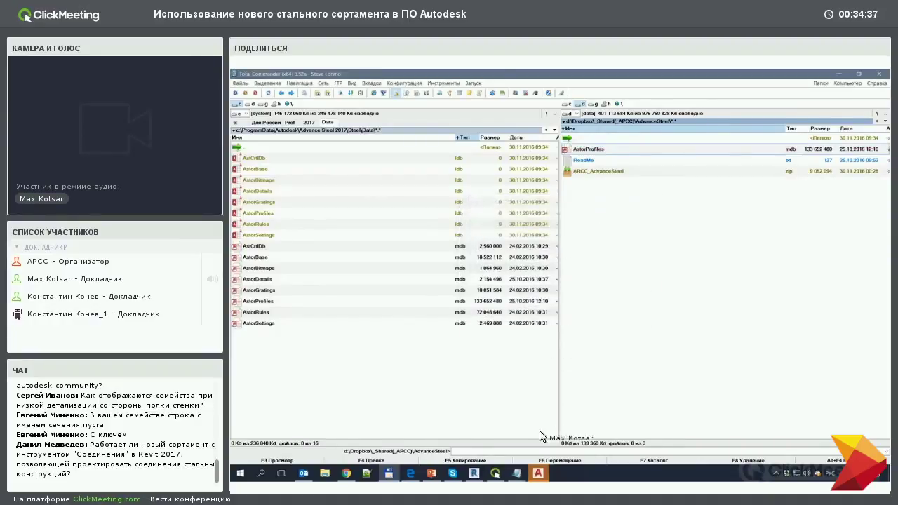
click(538, 473)
click(561, 229)
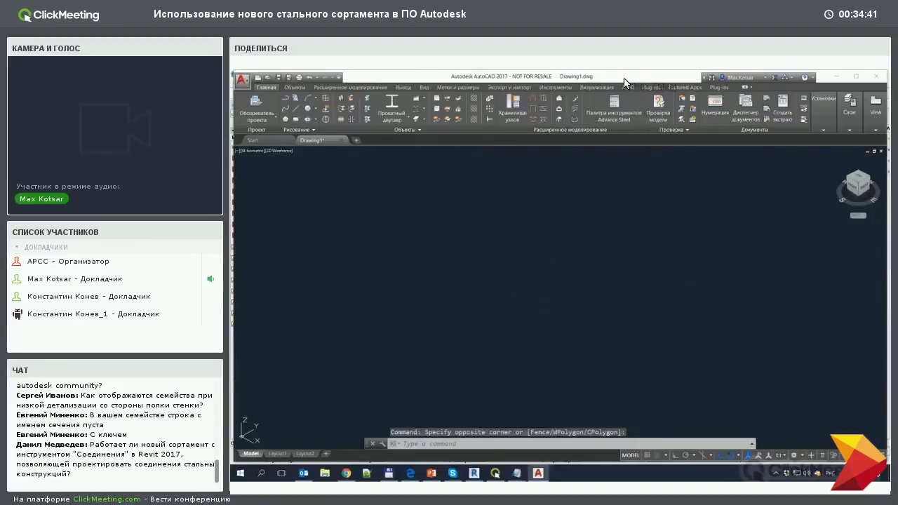
Step: Pan the axes into view, start an Advance Steel column and place its start point
middle_drag(377, 336, 561, 217)
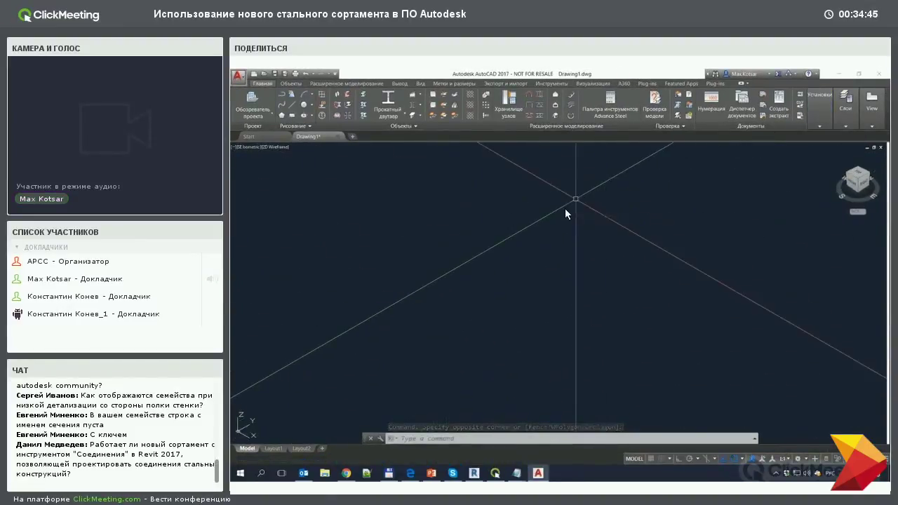
mouse_move(607, 192)
middle_down()
mouse_move(736, 195)
mouse_move(784, 150)
middle_up()
click(813, 111)
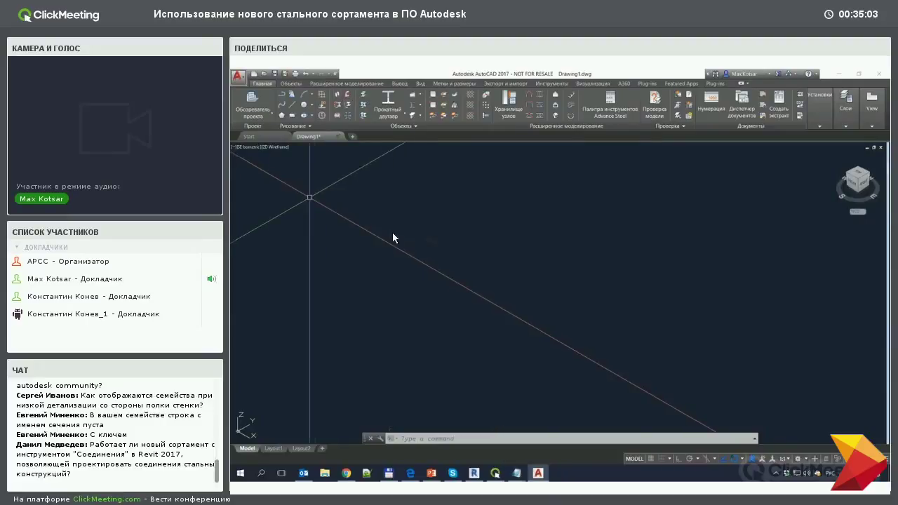
click(362, 115)
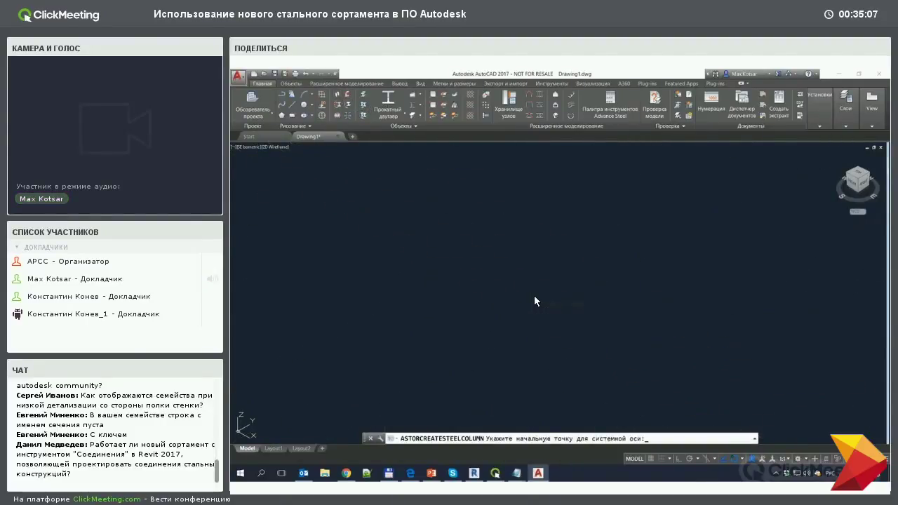
click(537, 290)
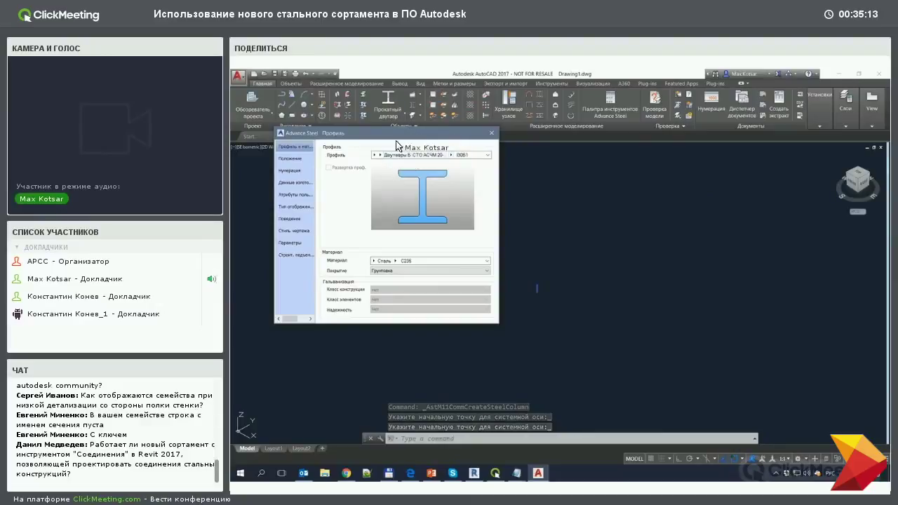
click(378, 154)
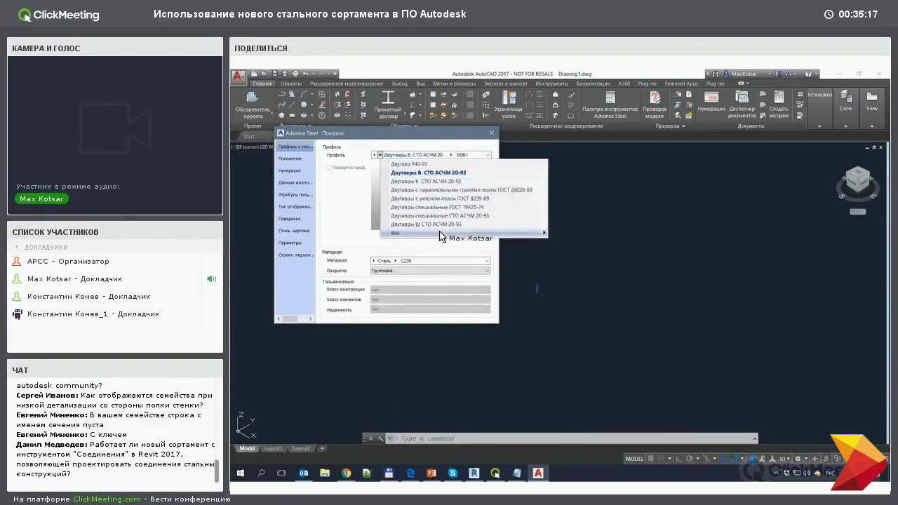
mouse_move(421, 233)
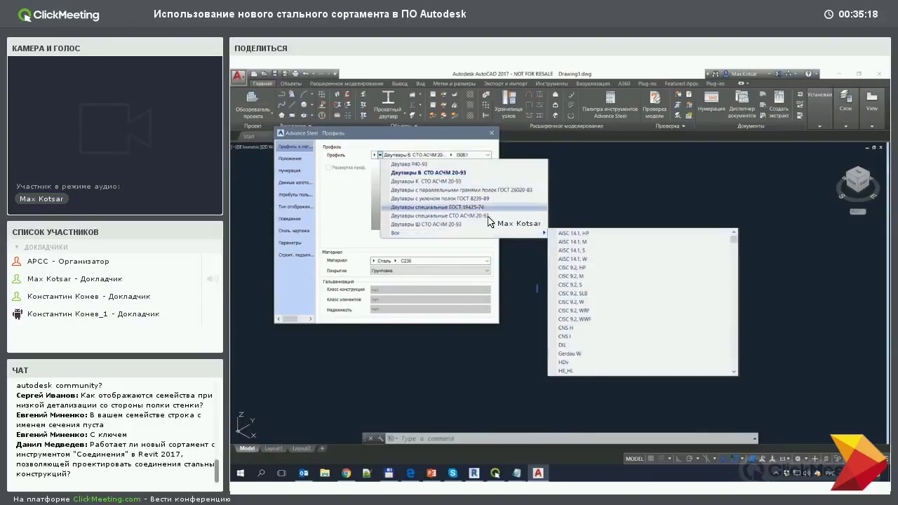
Step: Scroll through the full list of profile standards looking for the new Двутавры ТУ families
scroll(621, 281, down, 5)
scroll(622, 284, down, 5)
scroll(621, 291, down, 5)
scroll(621, 293, down, 3)
scroll(623, 298, down, 3)
scroll(624, 305, down, 3)
scroll(626, 311, down, 3)
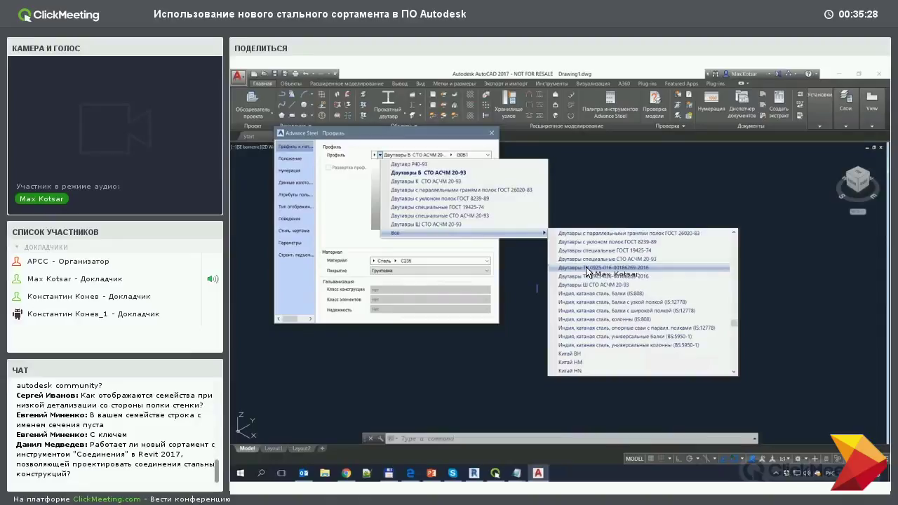
scroll(584, 272, down, 2)
scroll(588, 273, down, 3)
scroll(596, 277, up, 3)
scroll(607, 280, down, 3)
scroll(614, 291, up, 3)
scroll(621, 300, up, 3)
scroll(624, 301, up, 3)
scroll(631, 301, up, 2)
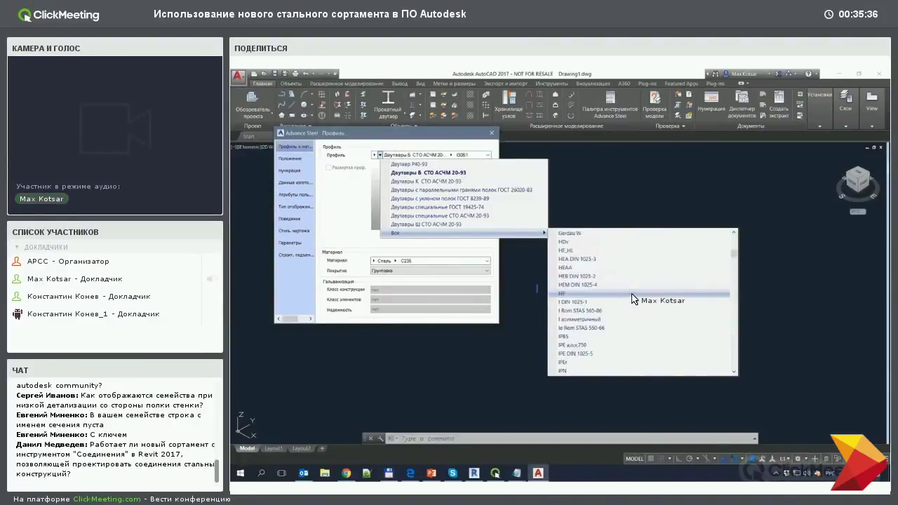
scroll(627, 307, up, 2)
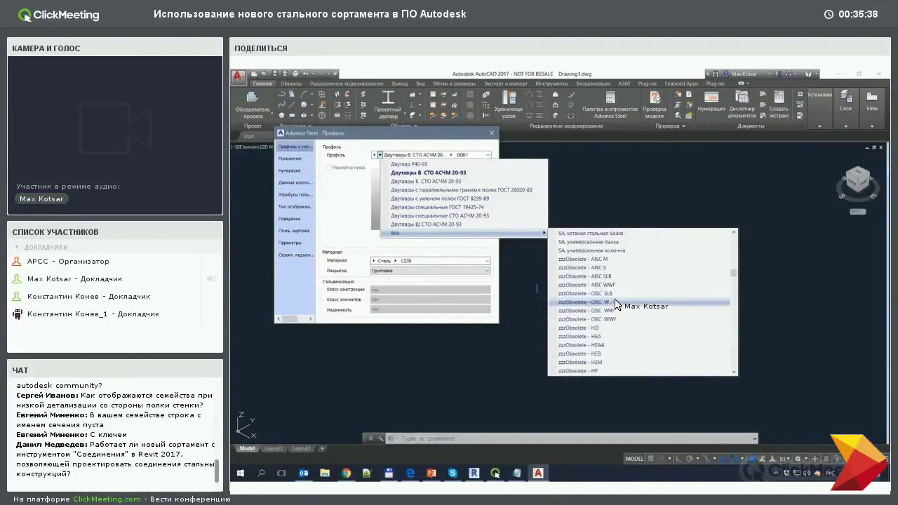
scroll(634, 308, down, 3)
scroll(642, 307, down, 3)
scroll(645, 307, down, 2)
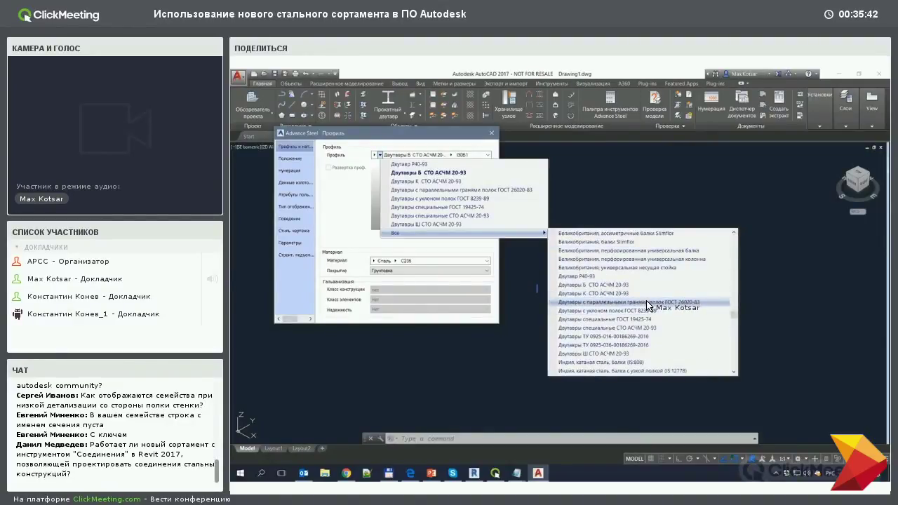
scroll(652, 320, down, 1)
scroll(661, 321, down, 1)
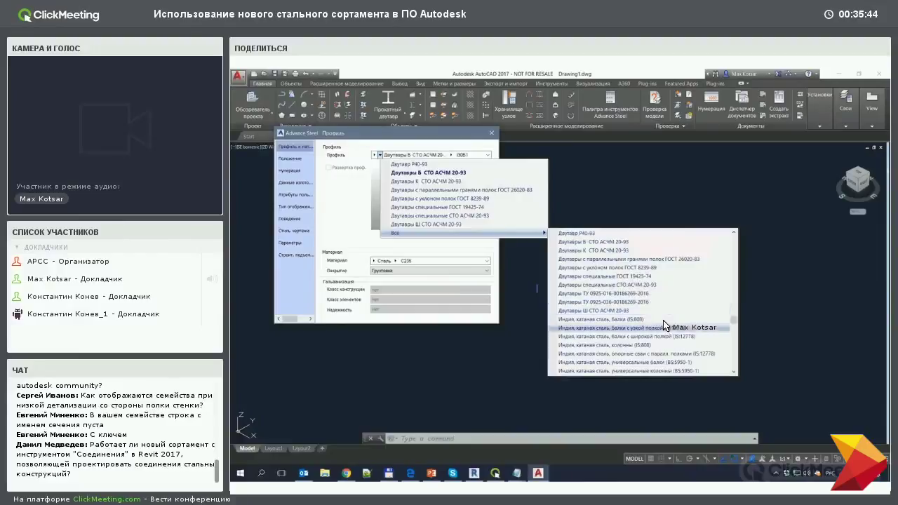
scroll(671, 319, down, 2)
scroll(674, 312, down, 2)
scroll(645, 281, down, 2)
scroll(610, 256, down, 1)
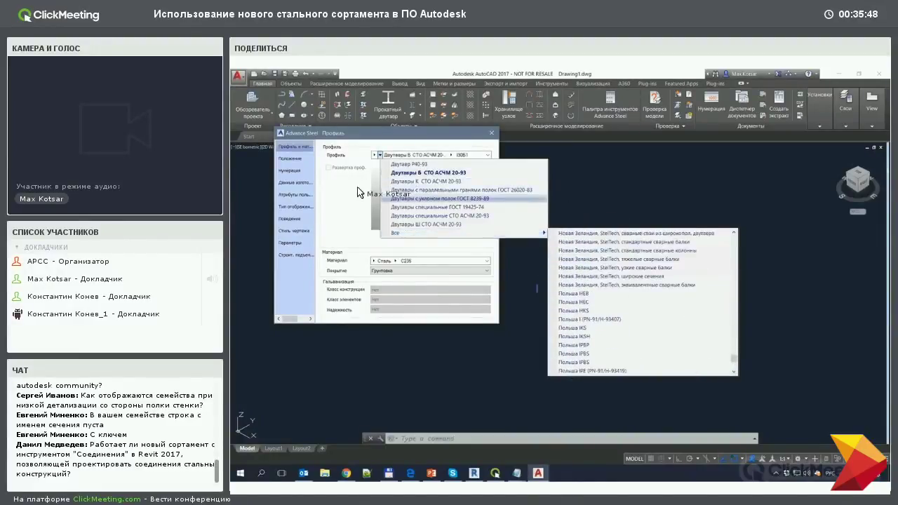
click(402, 163)
click(400, 154)
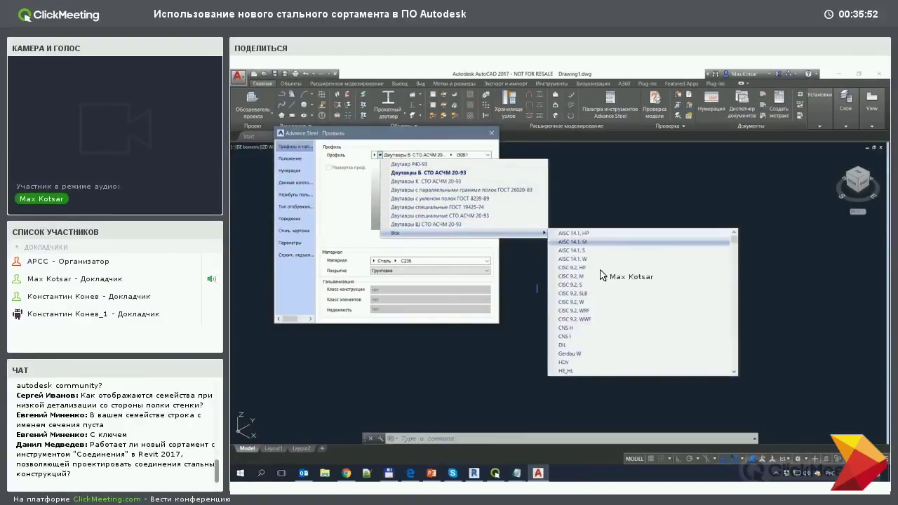
scroll(608, 270, down, 3)
scroll(605, 280, down, 3)
scroll(603, 286, down, 3)
scroll(604, 291, down, 3)
scroll(605, 293, down, 3)
click(628, 303)
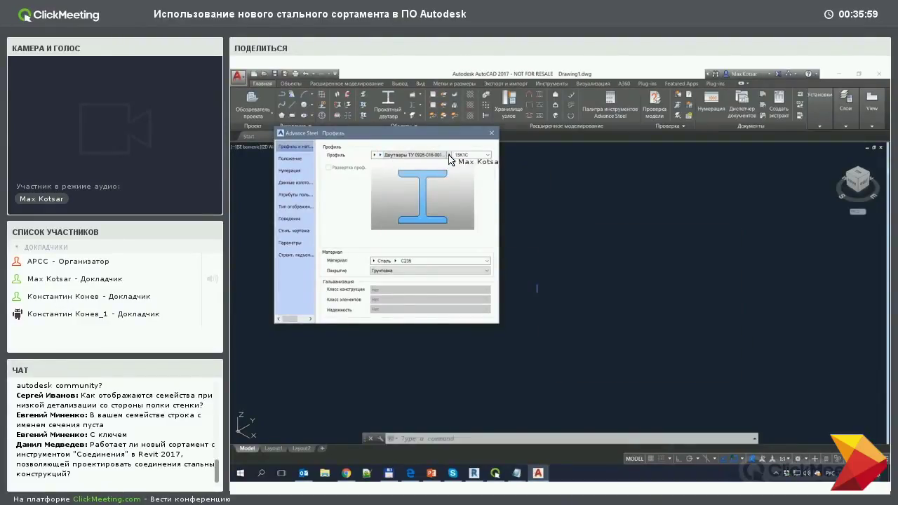
Step: Set the column to size 15К1А from the ТУ 0925-016 I-beam range and place it
click(450, 156)
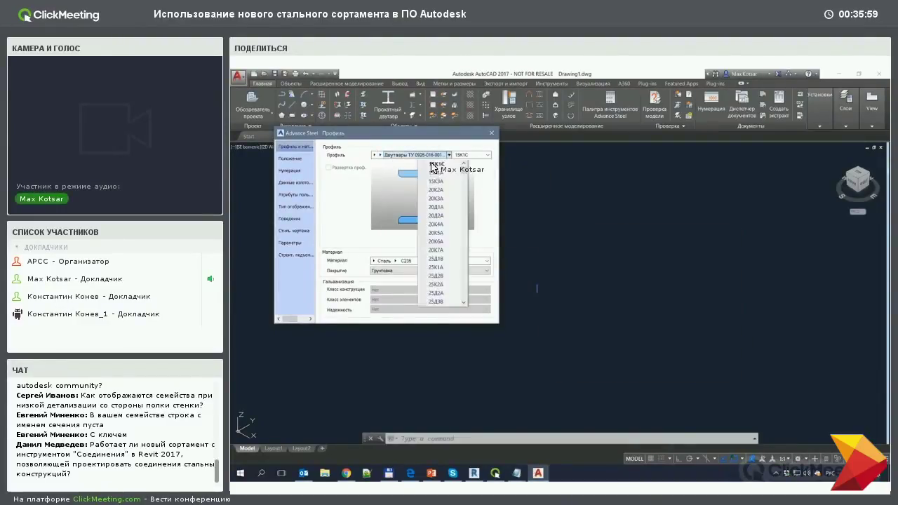
click(440, 215)
click(449, 155)
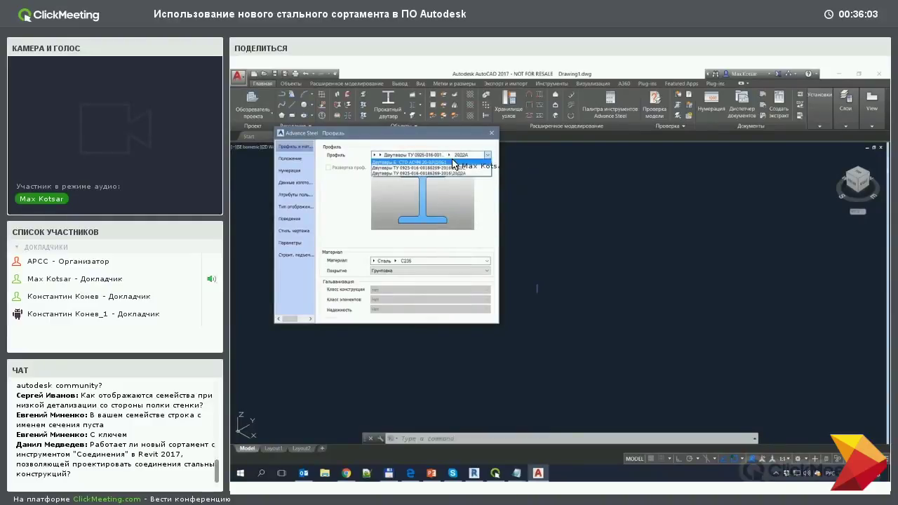
click(461, 155)
click(449, 155)
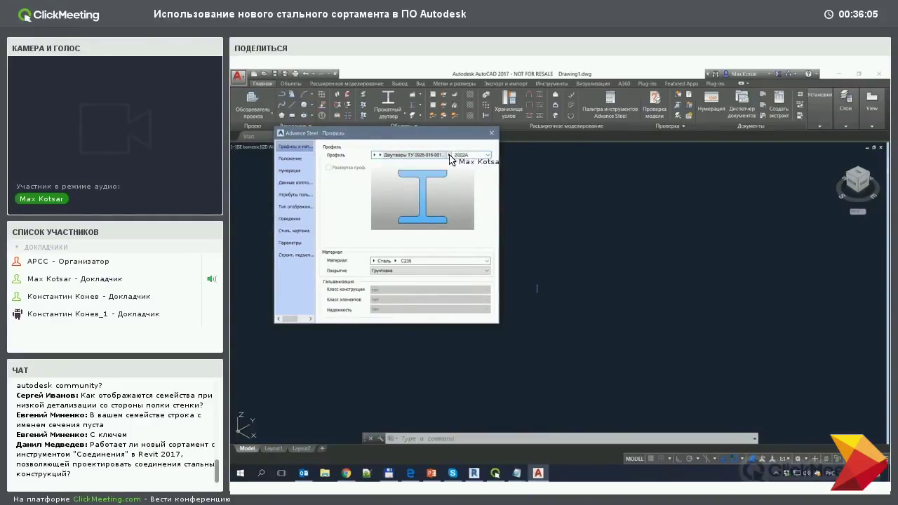
click(435, 173)
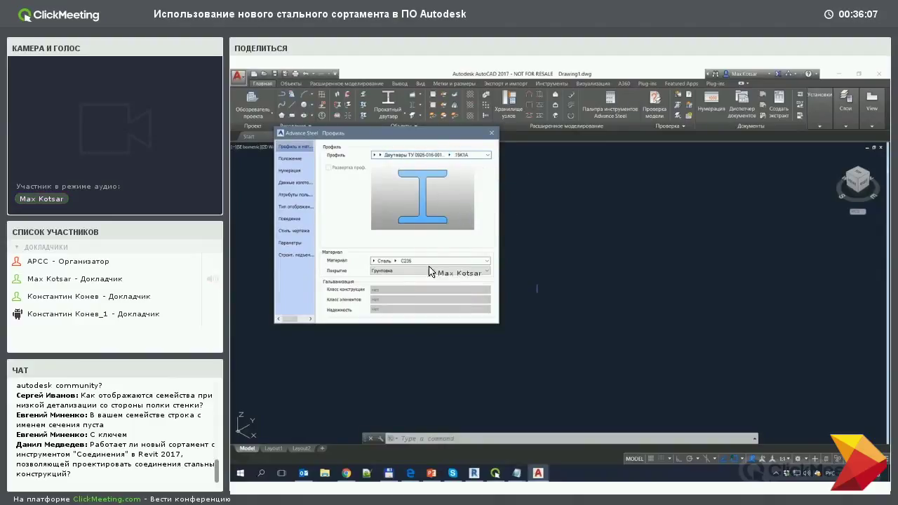
click(531, 295)
scroll(614, 276, up, 3)
scroll(638, 280, up, 2)
scroll(600, 259, up, 2)
scroll(590, 214, up, 2)
scroll(590, 214, down, 3)
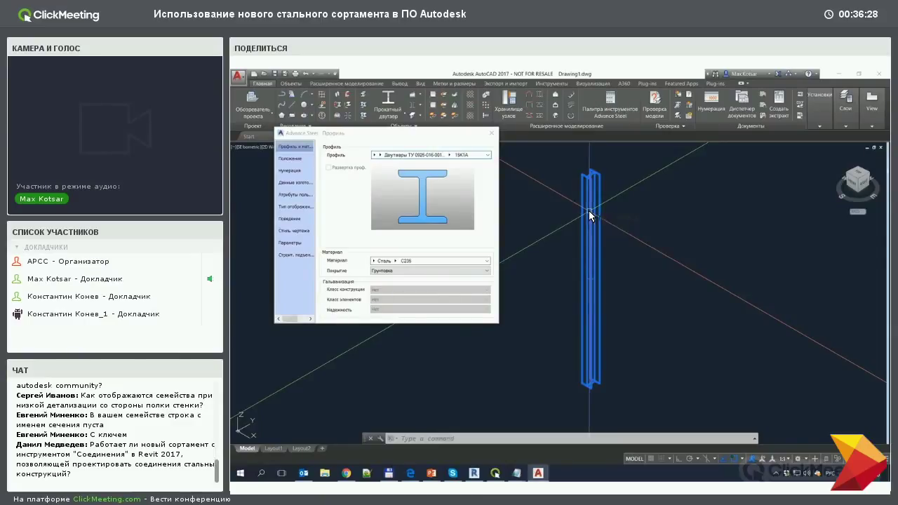
Step: Review the column's Положение and Параметры pages, close the dialog and switch to Chrome
click(298, 161)
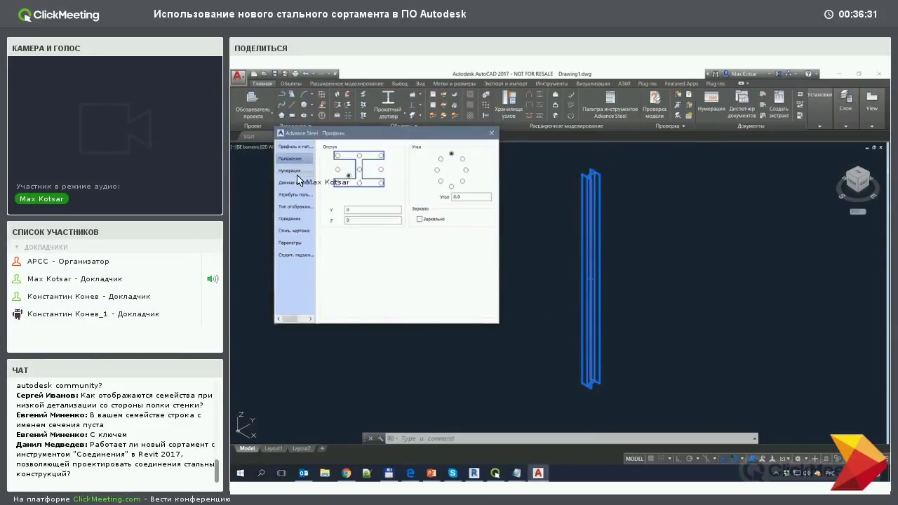
click(294, 242)
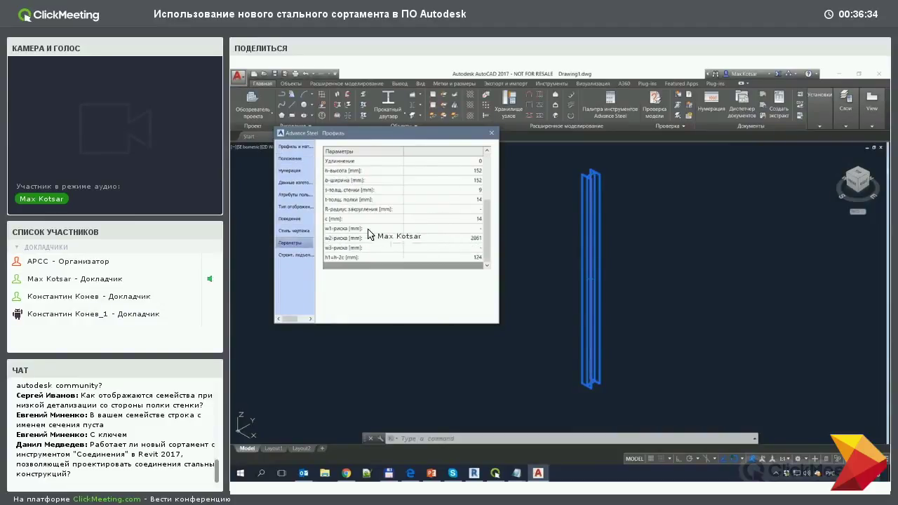
click(295, 147)
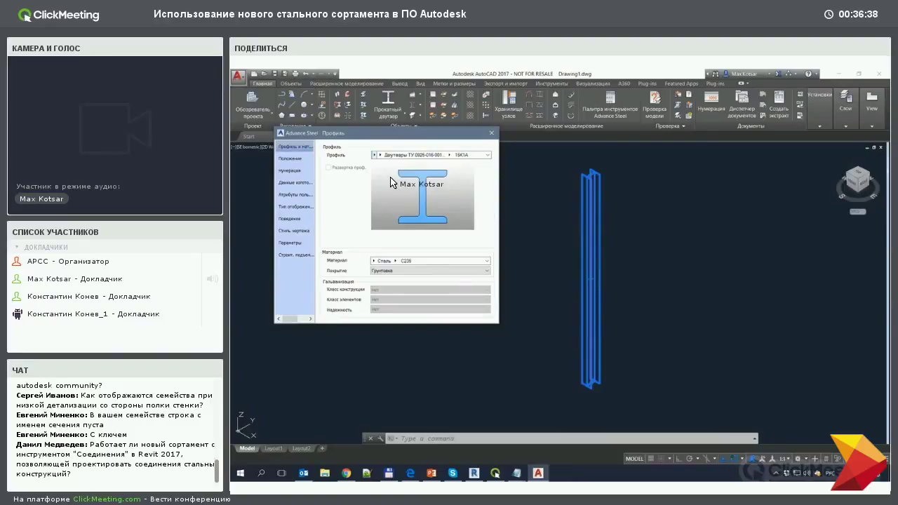
click(491, 133)
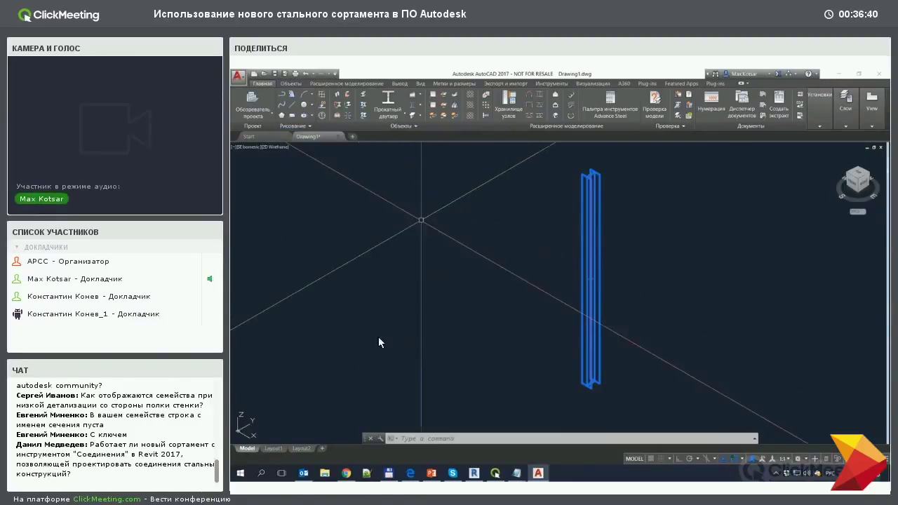
click(347, 473)
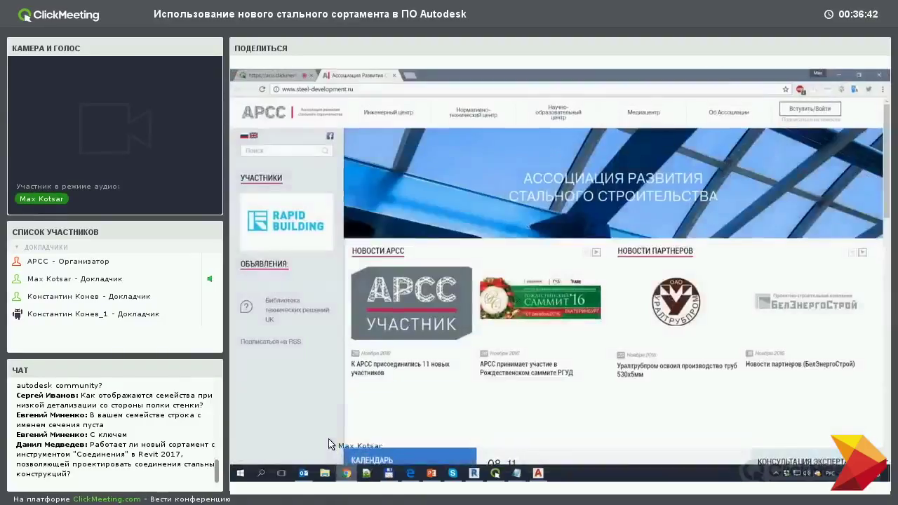
key(ctrl+shift+Tab)
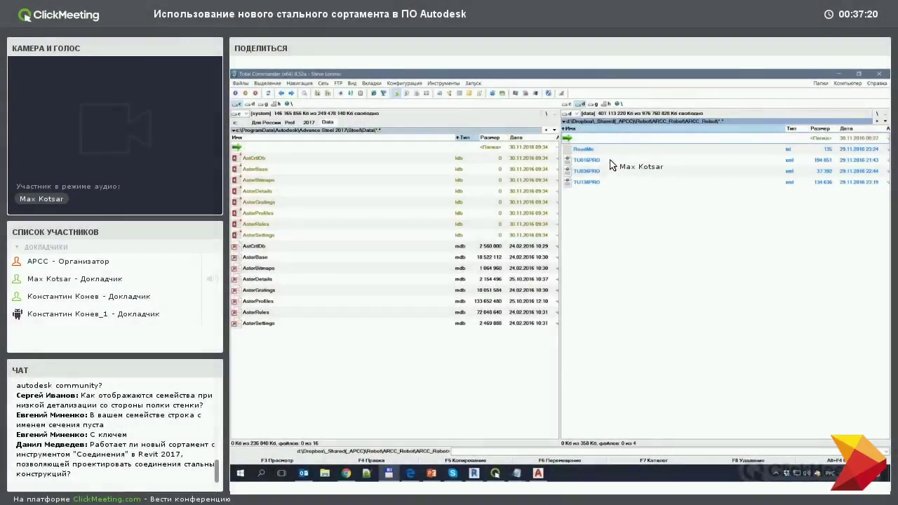
mouse_move(587, 160)
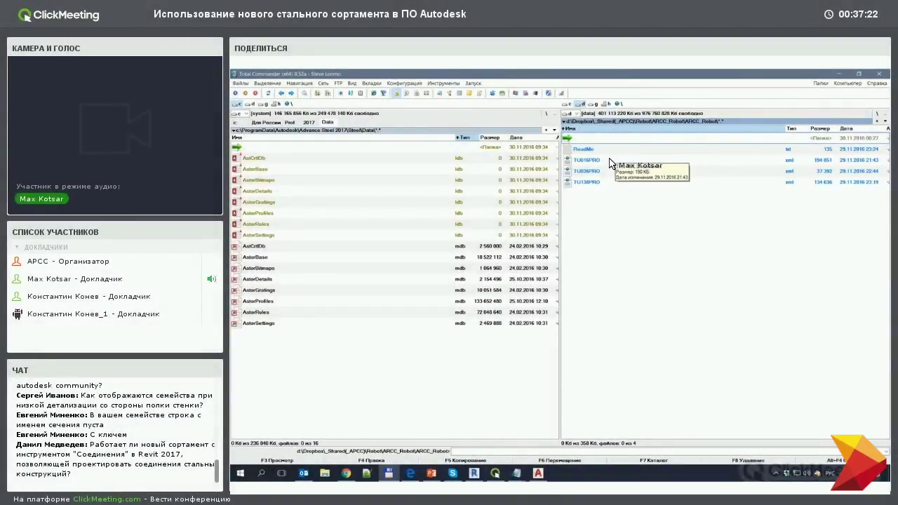
double_click(583, 148)
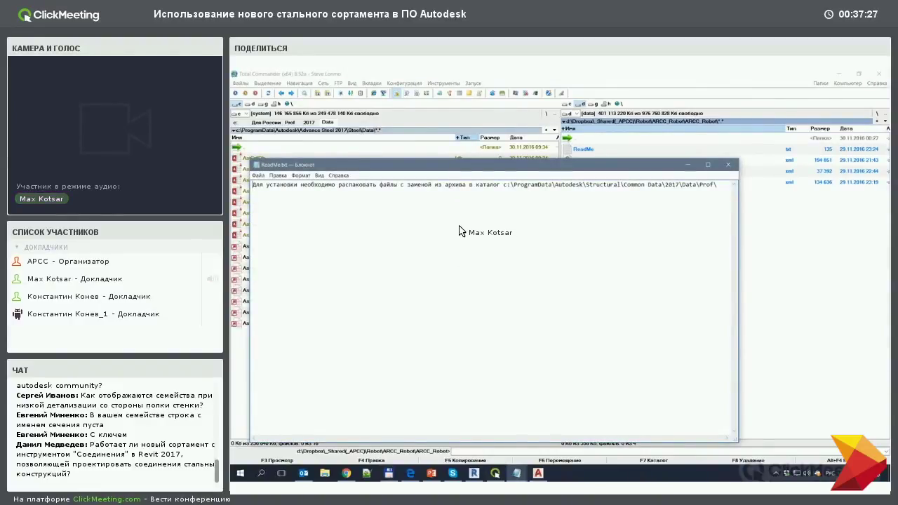
click(727, 164)
key(shift+Down)
key(shift+Down)
key(shift+Down)
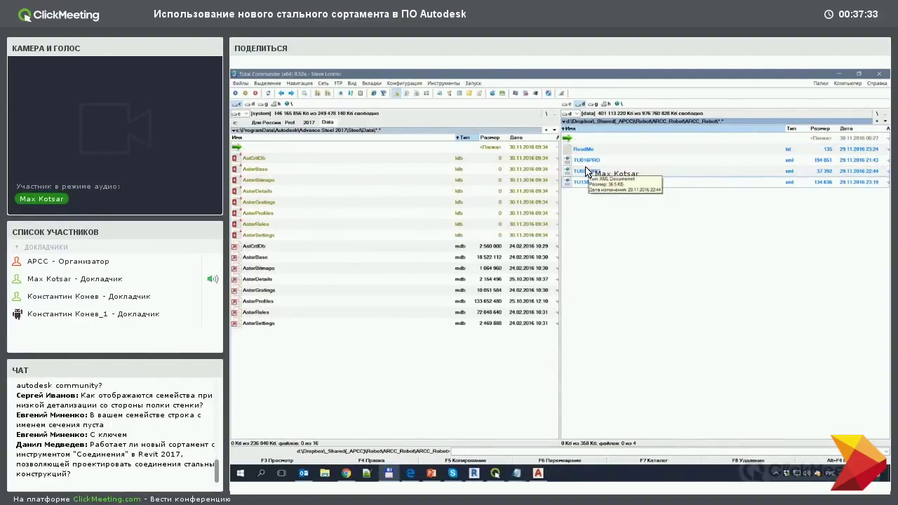
mouse_move(586, 181)
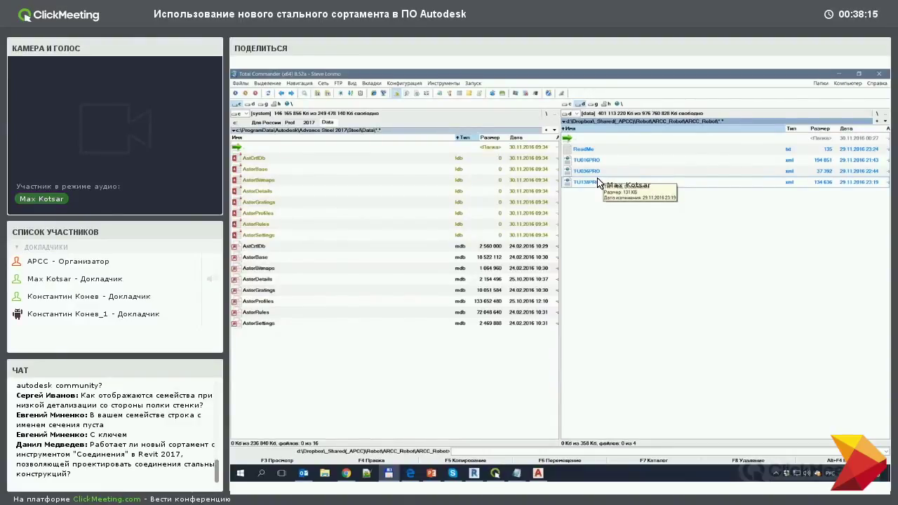
Step: Copy TU016PRO, TU036PRO and TU138PRO into Common Data\2017\Data\Prof, using the path from ReadMe.txt
double_click(585, 150)
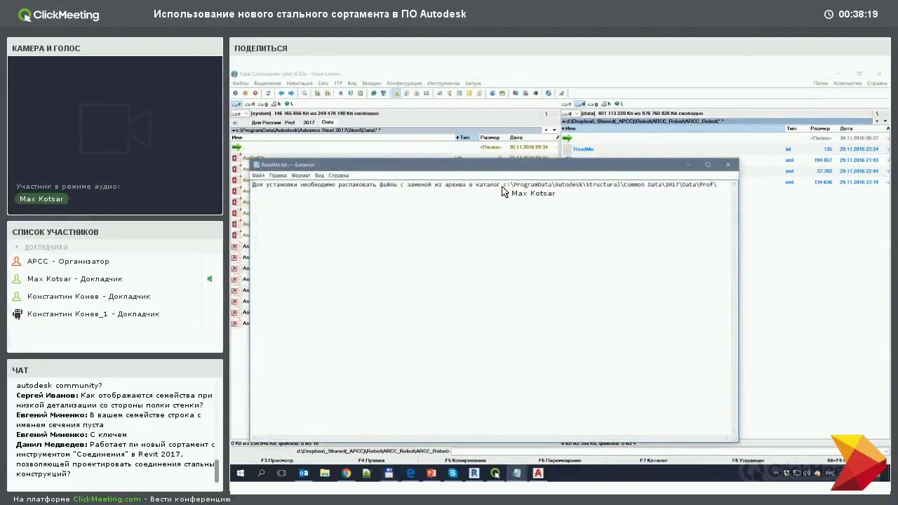
drag(503, 184, 709, 187)
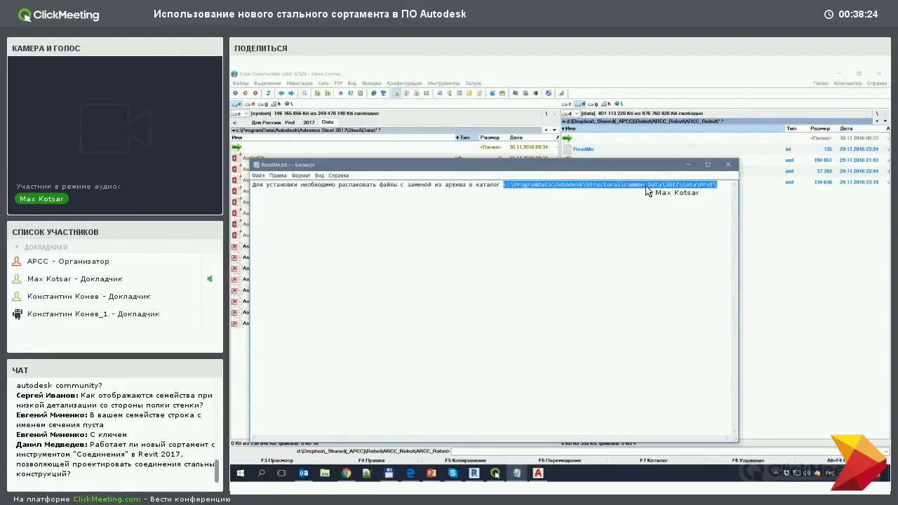
click(293, 123)
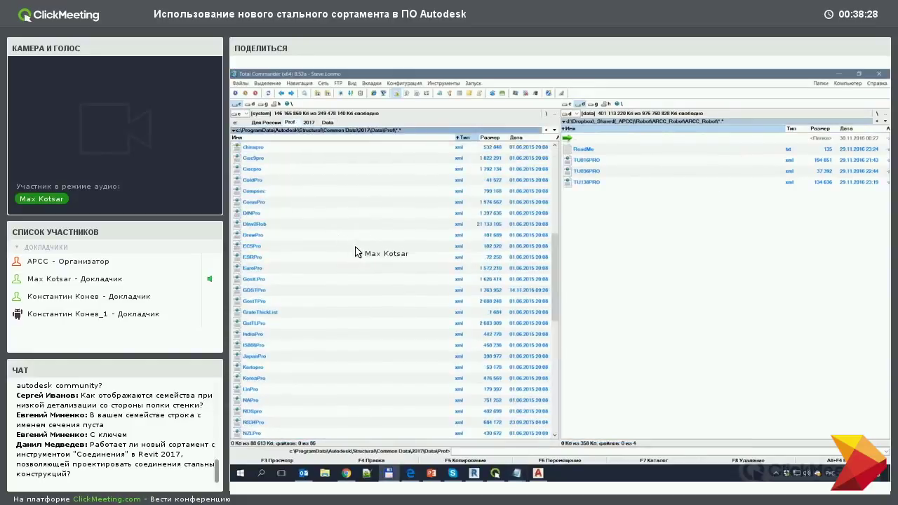
key(Tab)
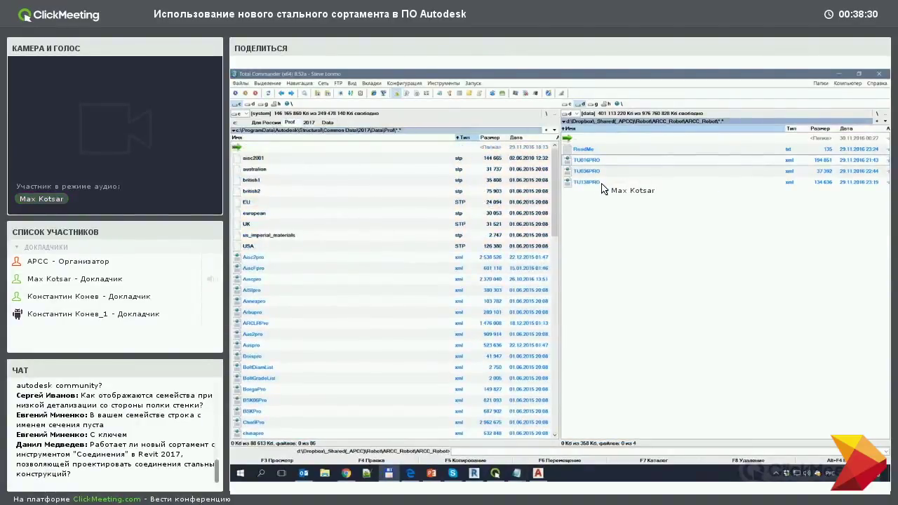
key(Insert)
key(Insert)
key(Insert)
key(F5)
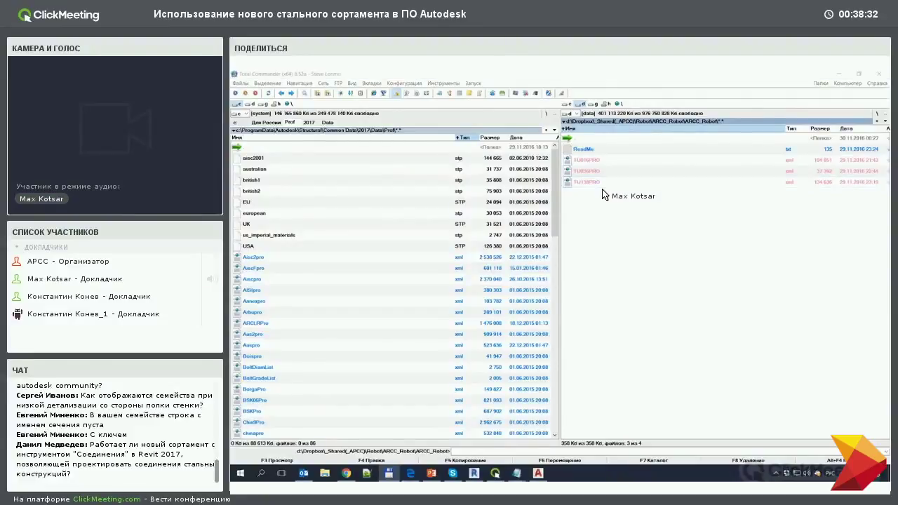
key(Return)
Step: Minimize the file manager, browser and ReadMe, then launch Robot Structural Analysis 2017
scroll(334, 250, down, 7)
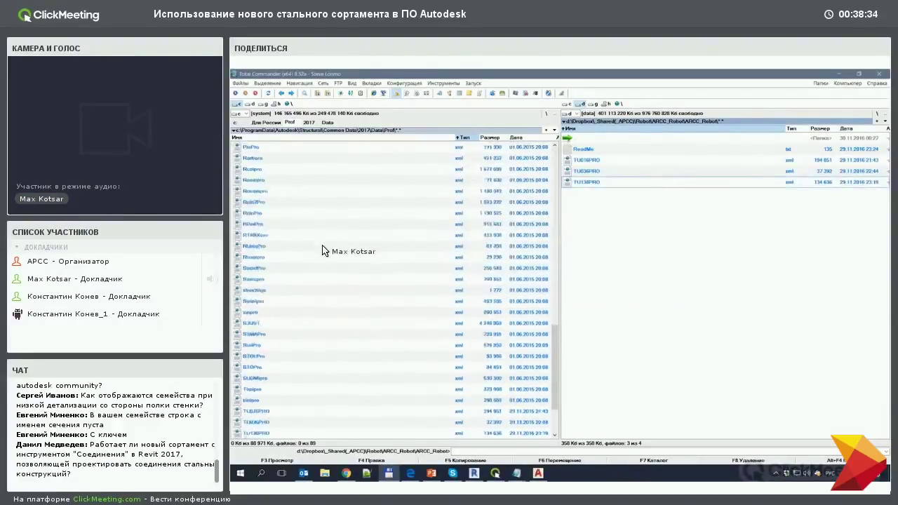
click(837, 74)
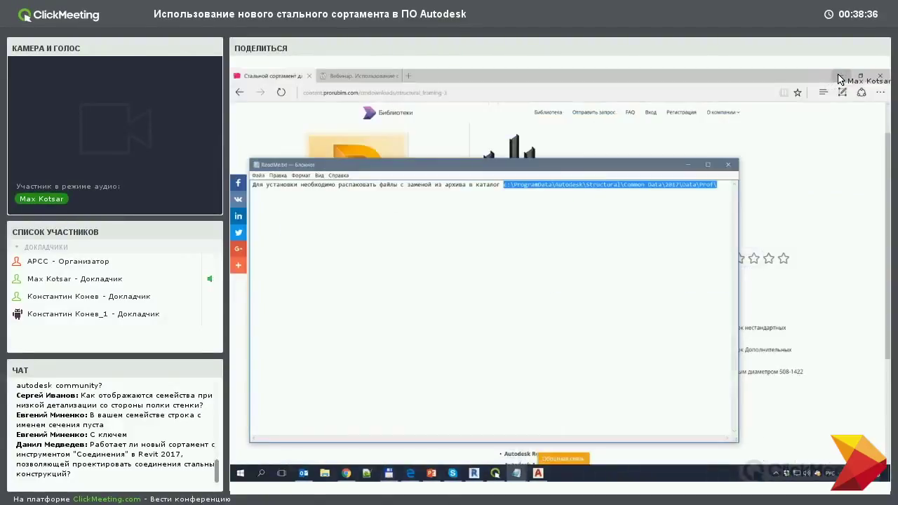
click(843, 79)
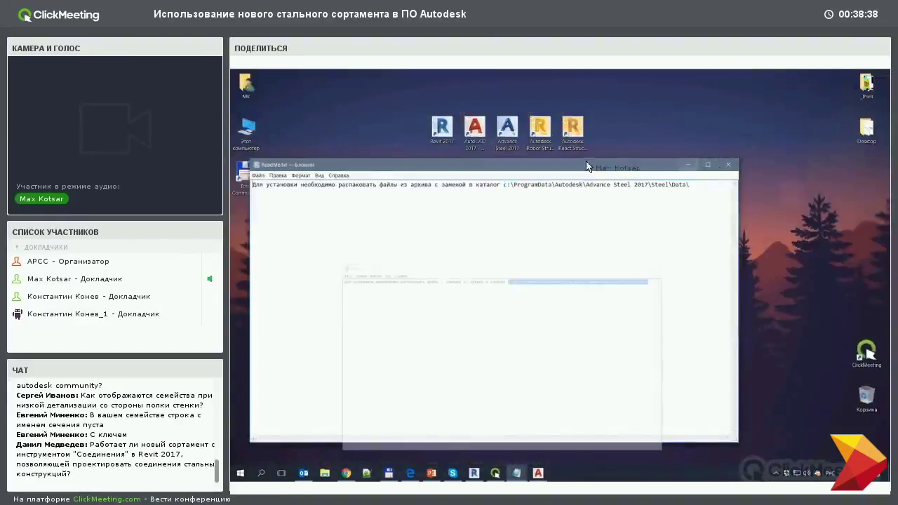
click(687, 165)
double_click(550, 148)
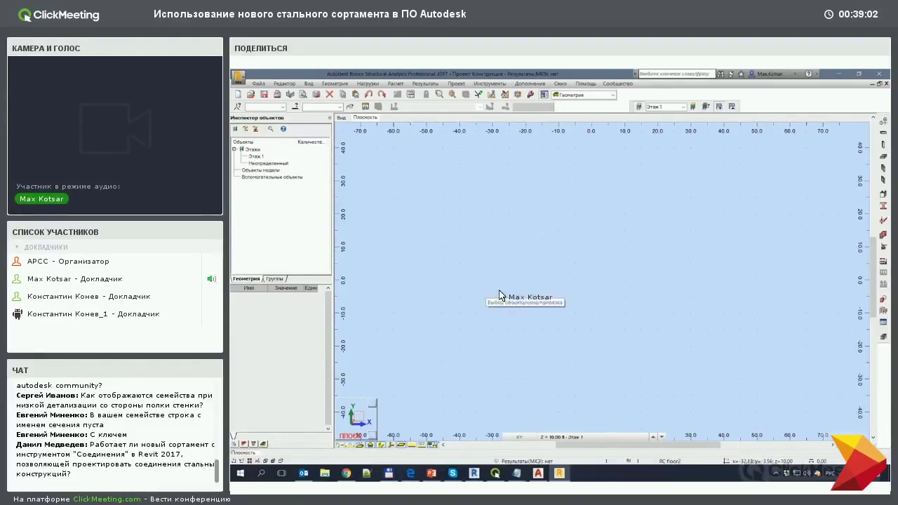
Step: Show the steel section database order in Job Preferences with the DEFAULTS preference set
click(491, 84)
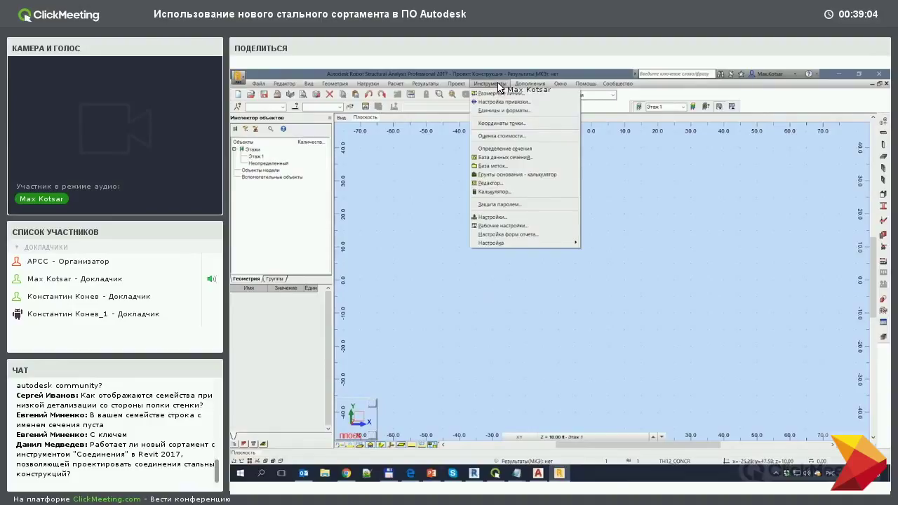
click(523, 225)
drag(515, 203, 448, 123)
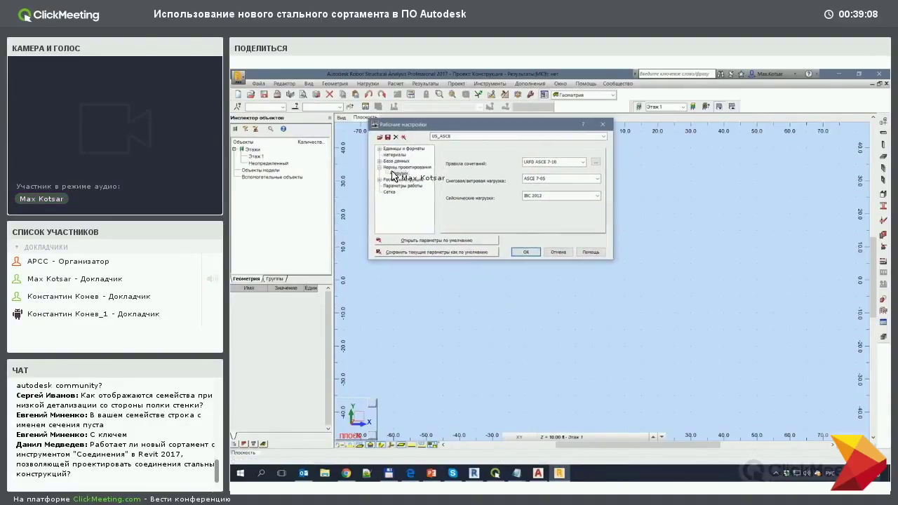
click(384, 162)
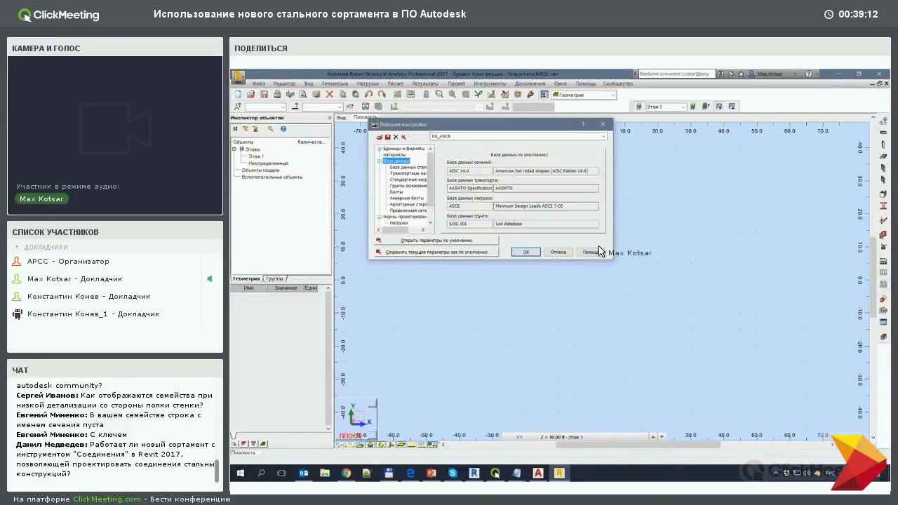
click(400, 168)
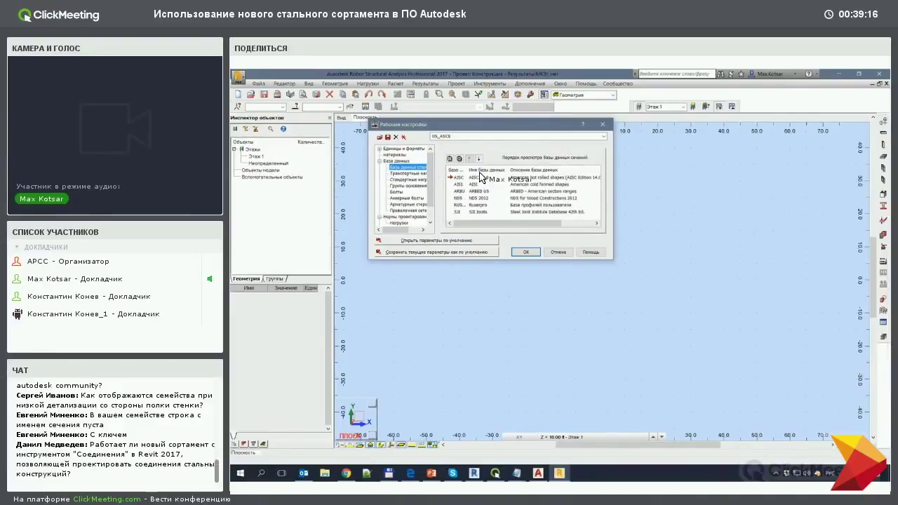
click(602, 136)
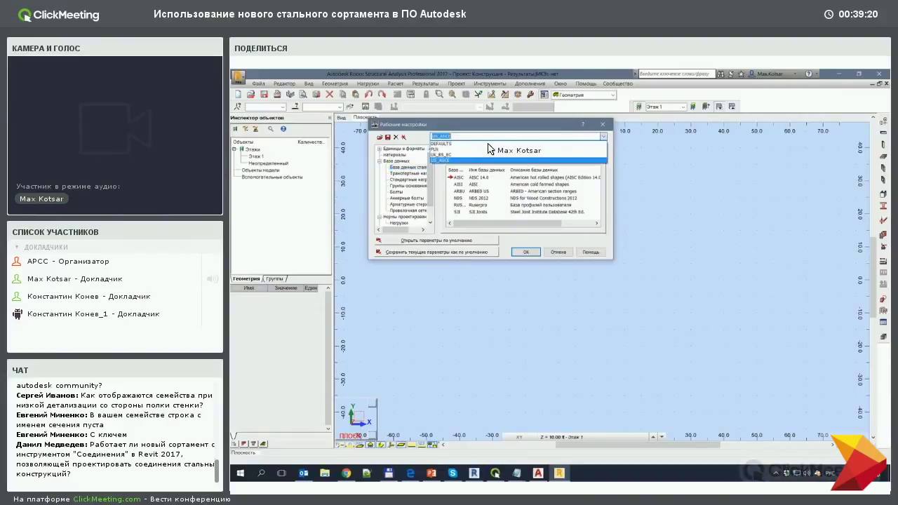
click(515, 144)
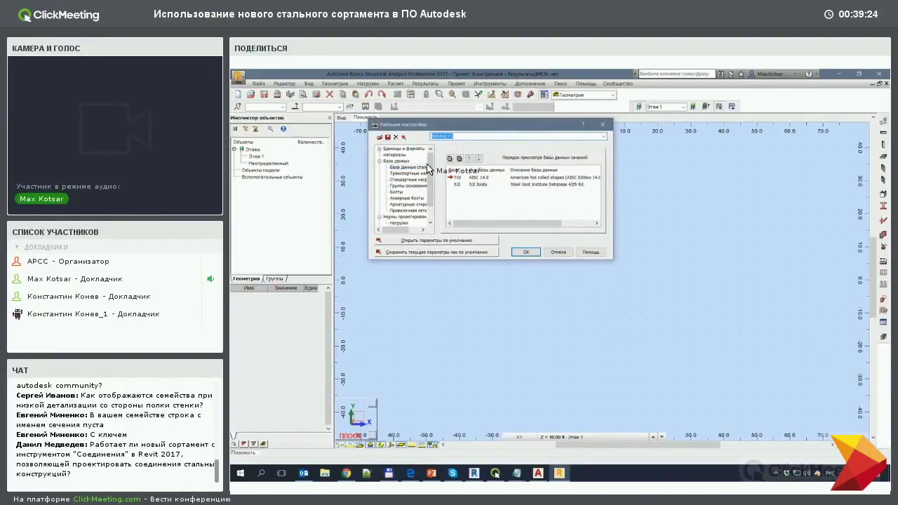
click(453, 177)
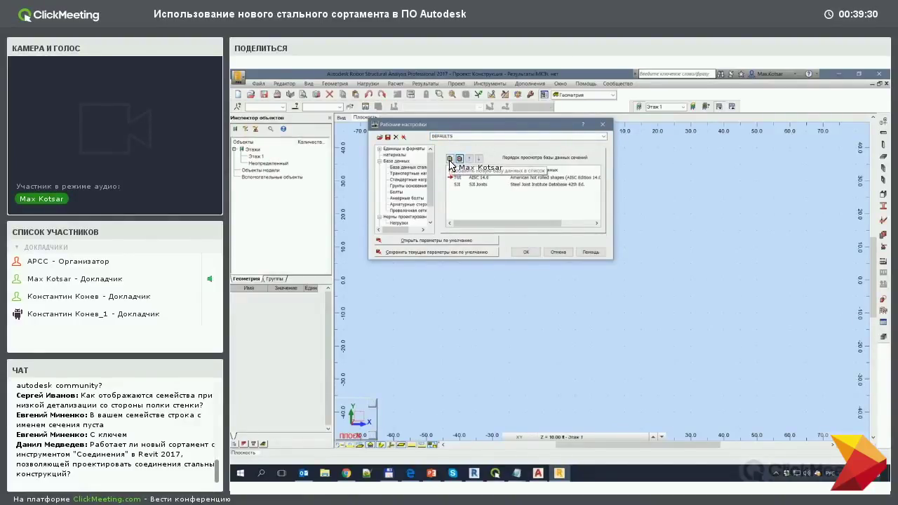
Step: Add the TU016 section database to the list
click(450, 159)
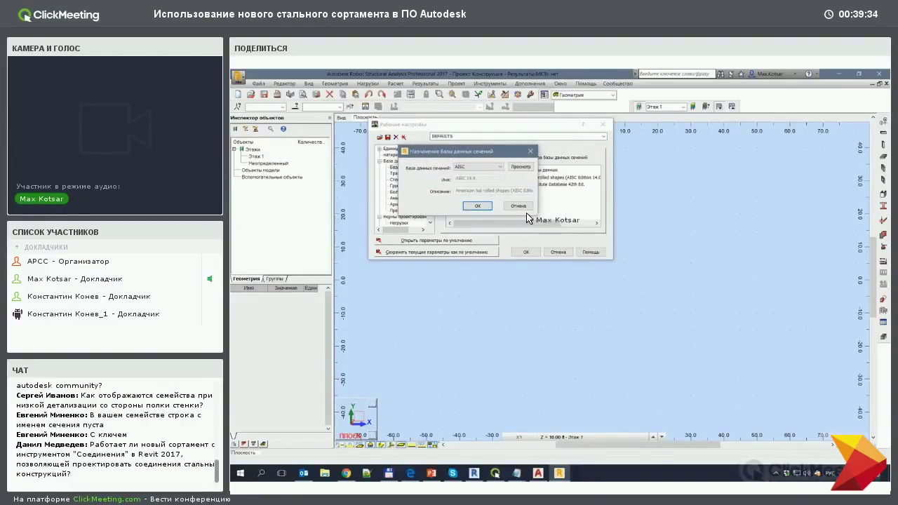
click(491, 167)
scroll(485, 190, down, 5)
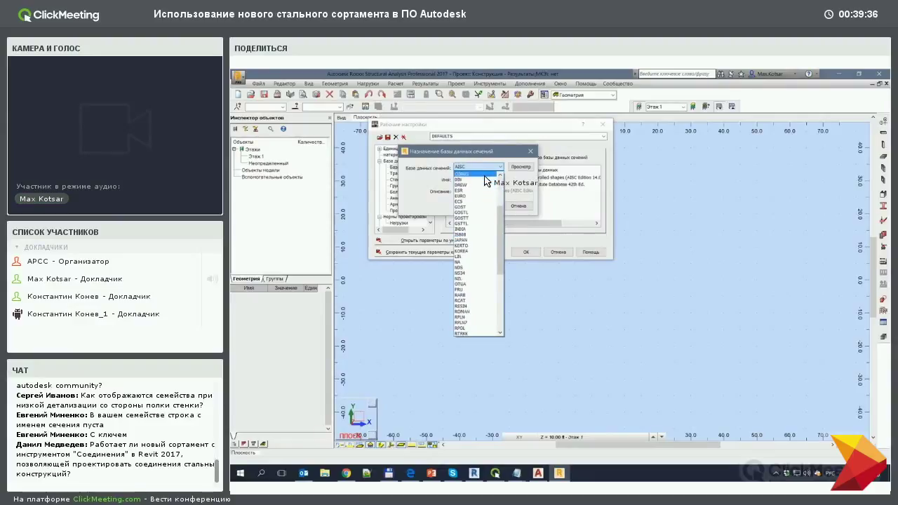
scroll(495, 200, down, 5)
scroll(477, 232, down, 5)
scroll(469, 302, down, 5)
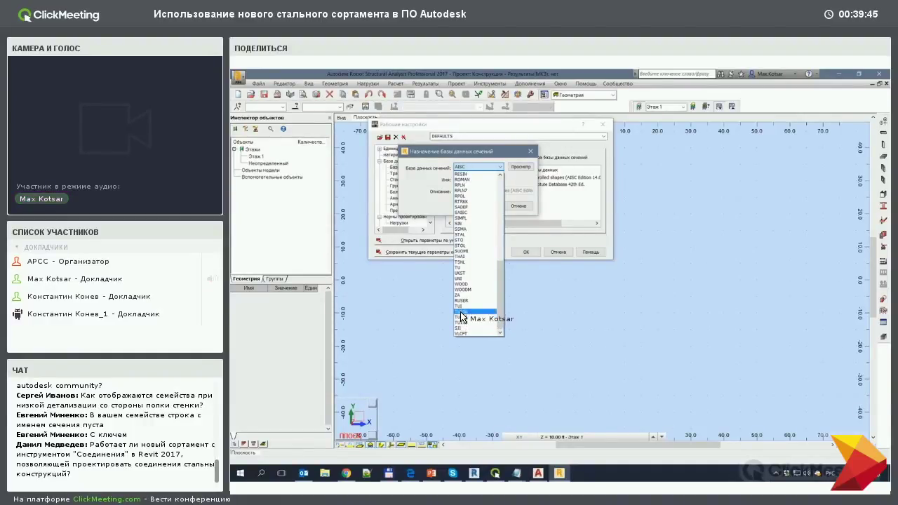
click(474, 312)
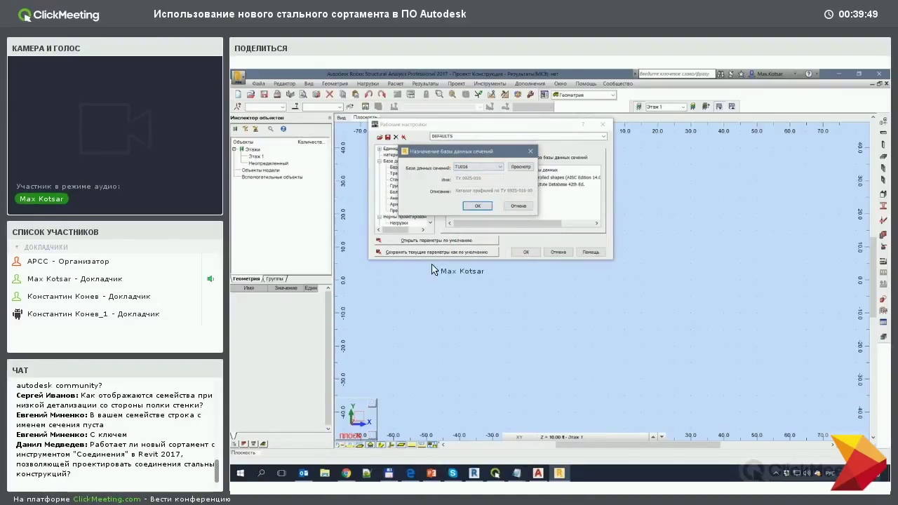
click(477, 206)
Step: Add the TU036 and TU138 section databases to the list
double_click(474, 202)
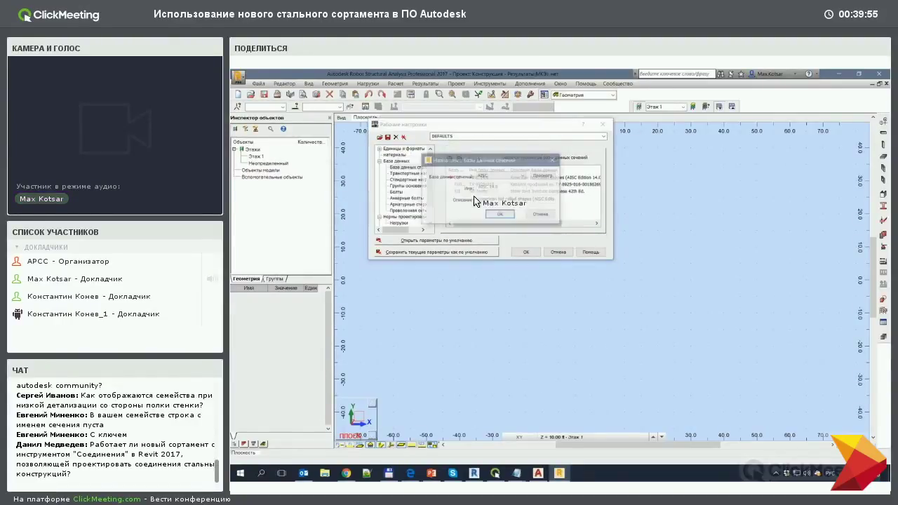
click(500, 175)
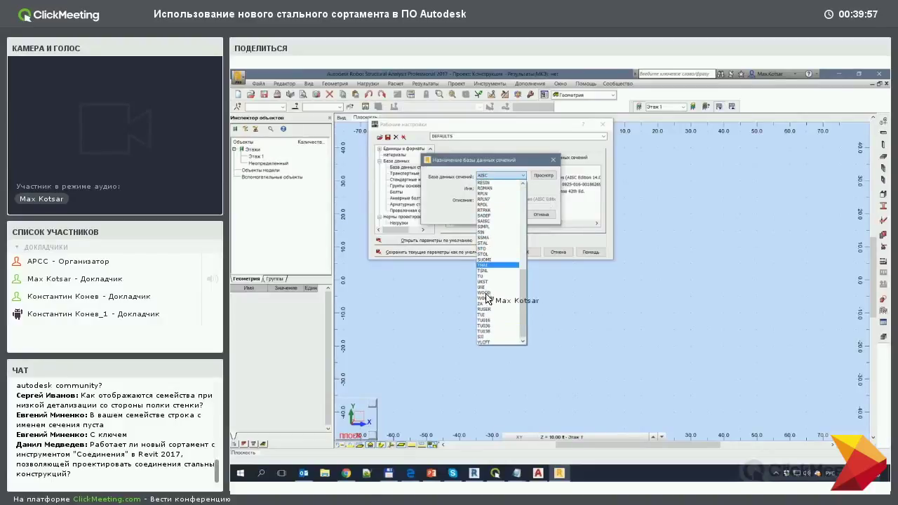
click(484, 326)
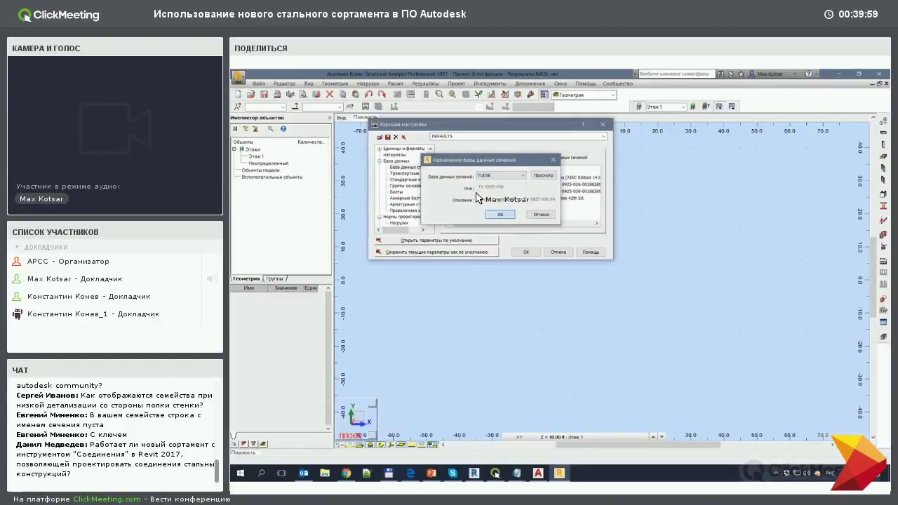
key(F4)
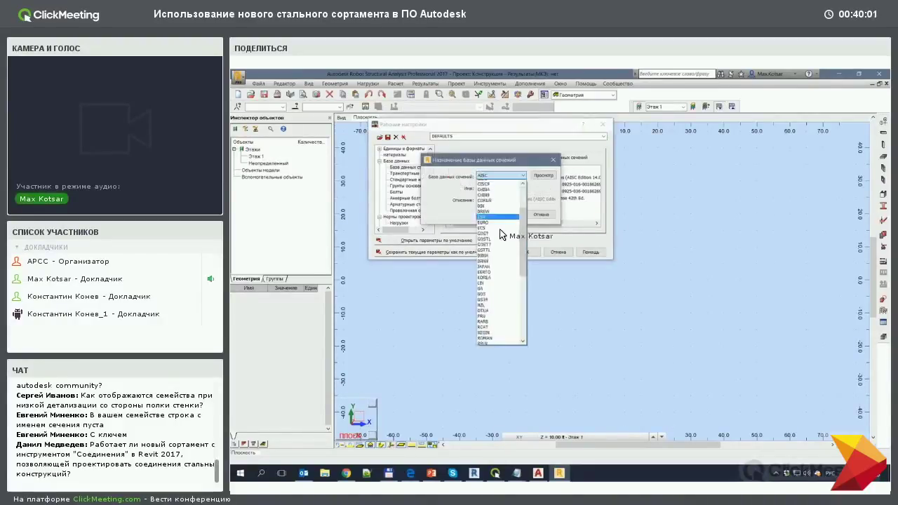
scroll(512, 238, down, 9)
key(Escape)
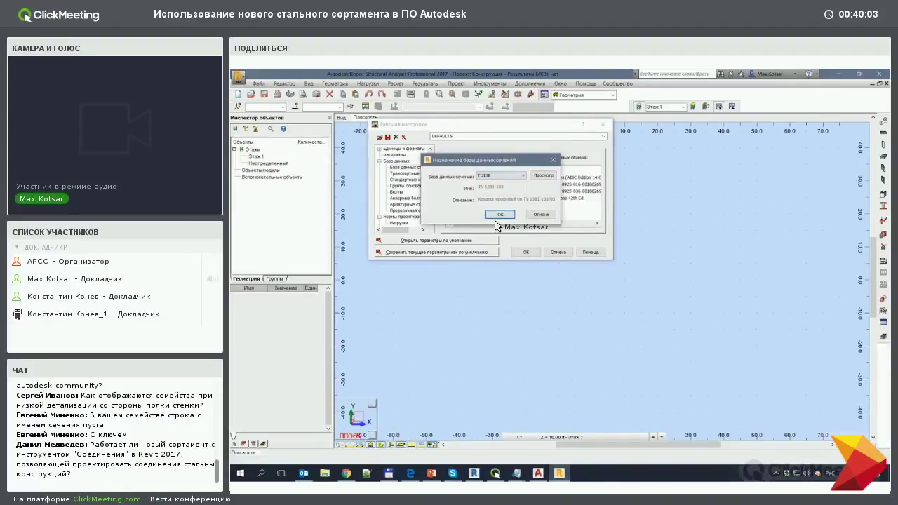
key(Escape)
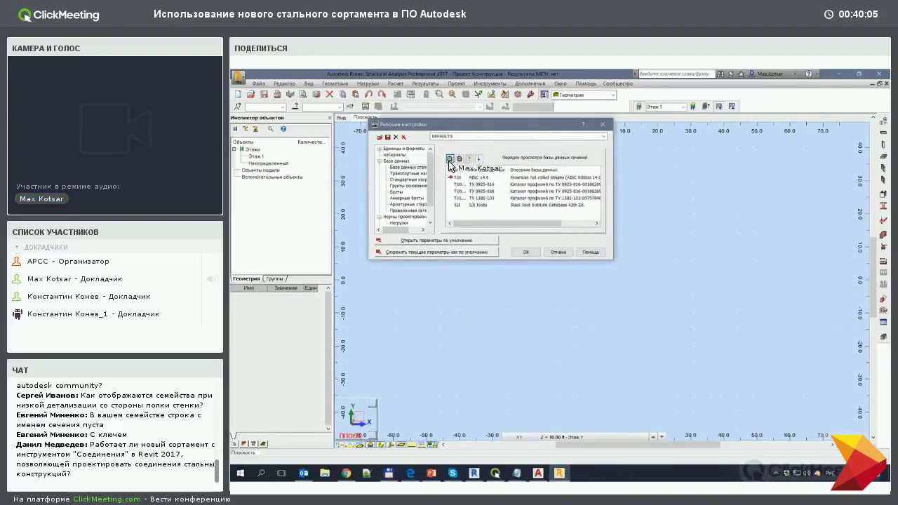
Step: Keep AISC in the last slot, cancel the BoltGradeList.xml file browser, and close the preferences with OK
click(450, 159)
key(F4)
scroll(503, 252, down, 5)
scroll(494, 256, down, 5)
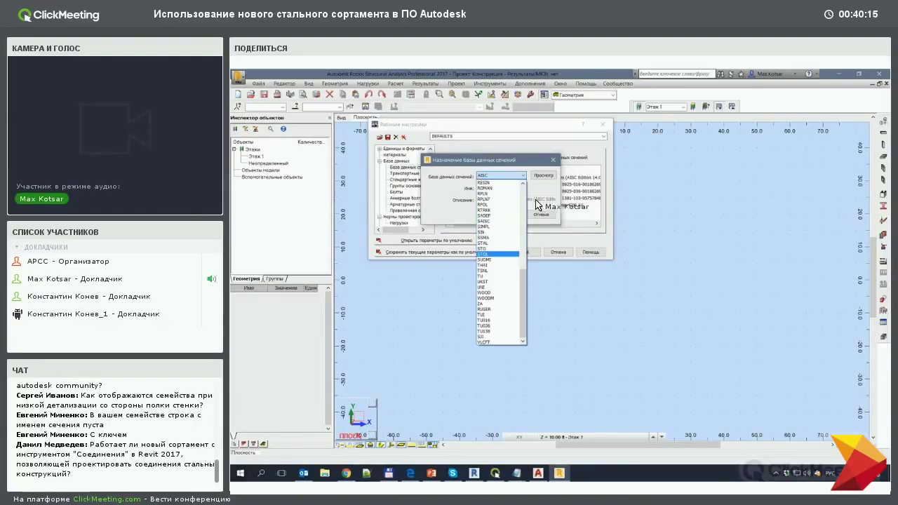
click(524, 175)
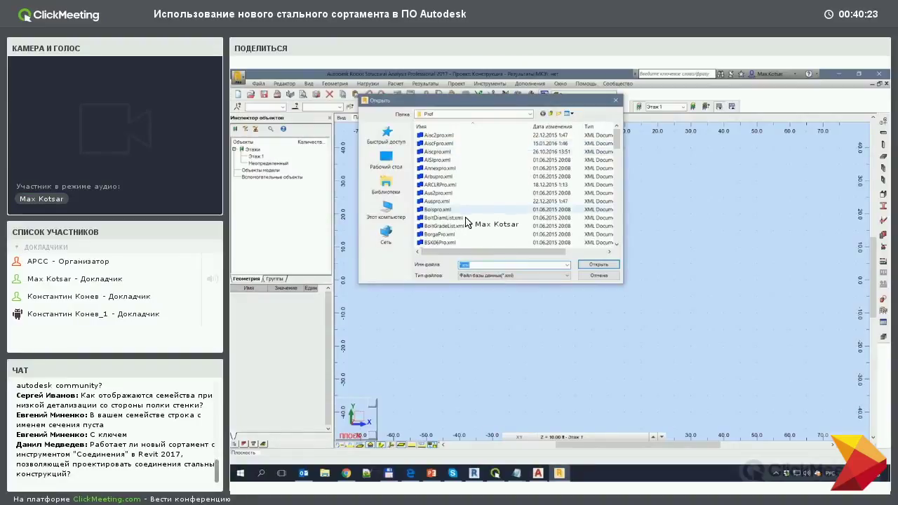
click(462, 228)
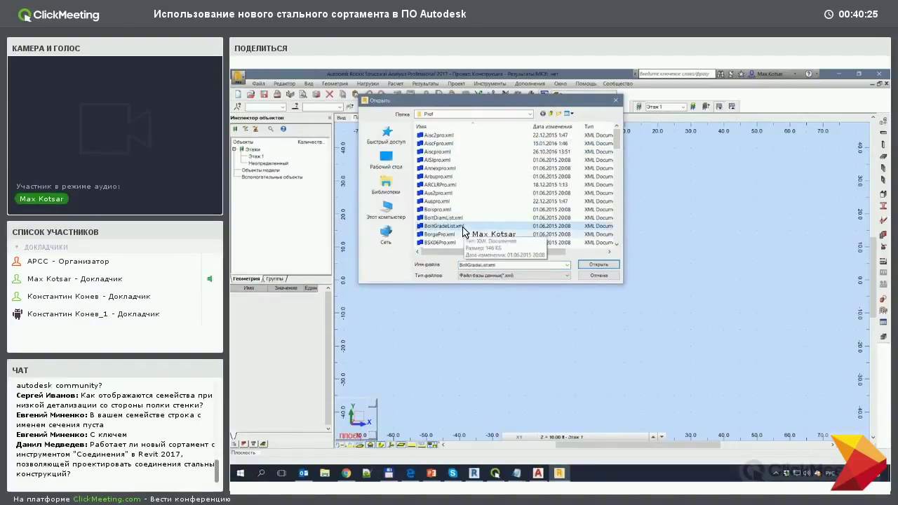
key(Escape)
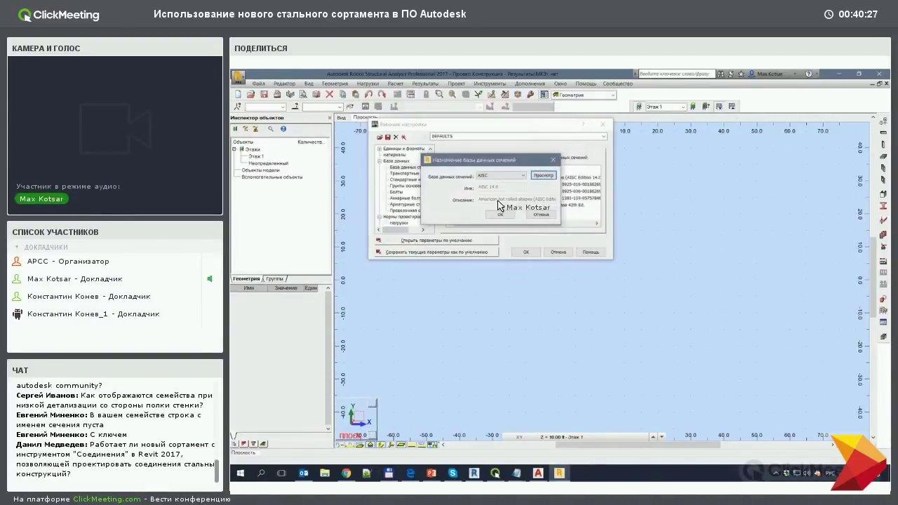
click(538, 214)
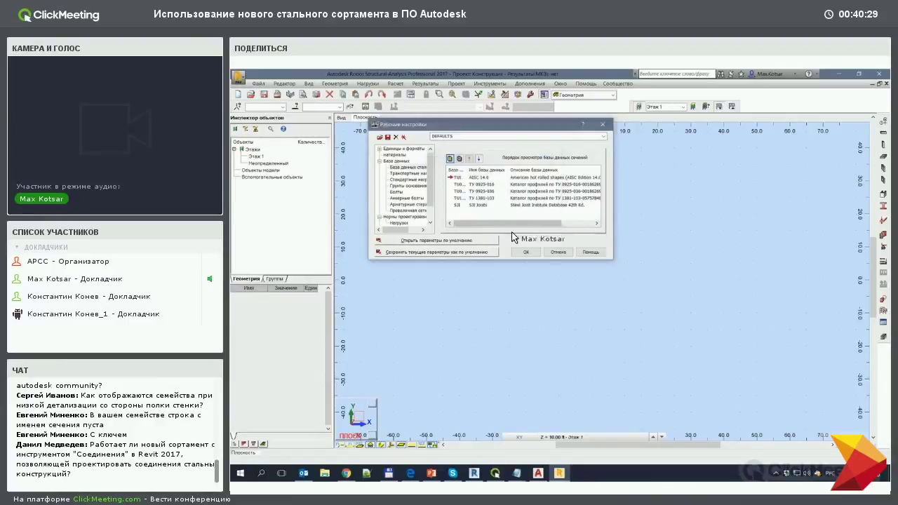
click(528, 253)
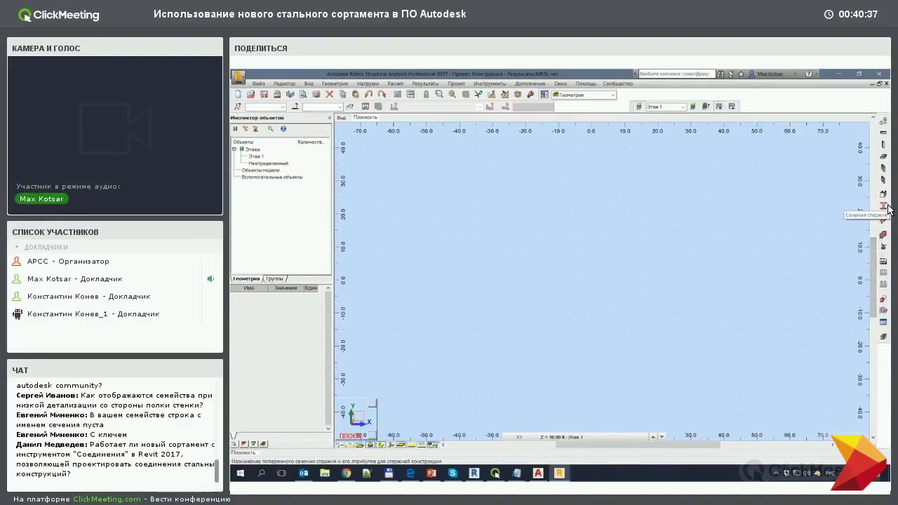
Step: Delete the existing section and all unused sections from the project
click(883, 220)
click(507, 150)
key(Delete)
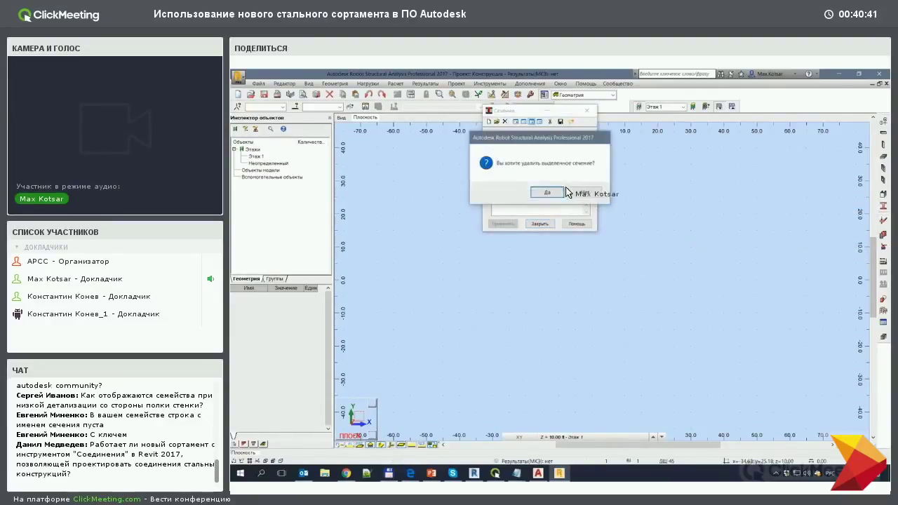
click(547, 191)
click(569, 191)
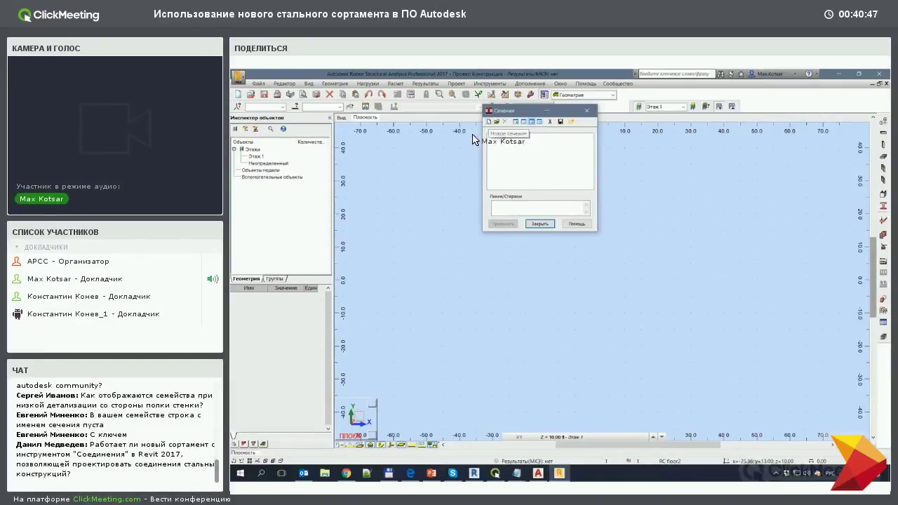
Step: Add section ДУ 46x3 from the ТУ 0925-016 catalog's ДУ group
click(489, 122)
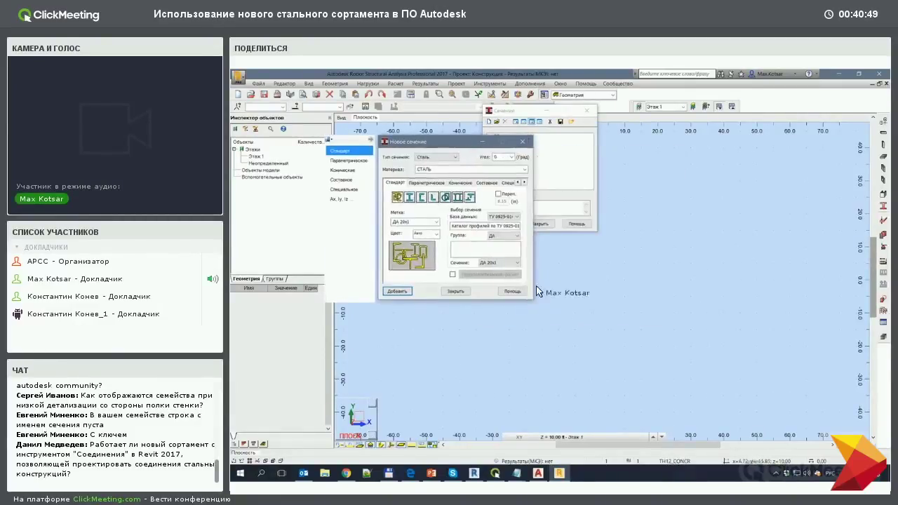
click(495, 217)
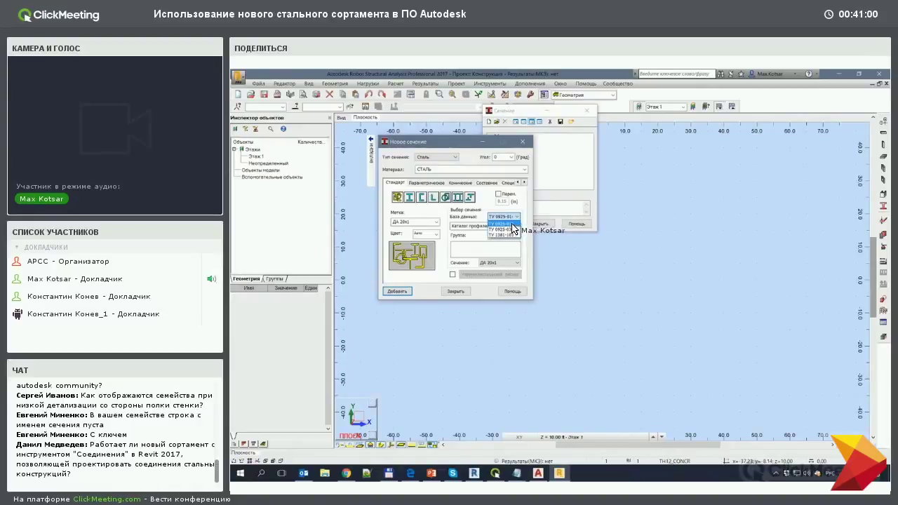
click(511, 224)
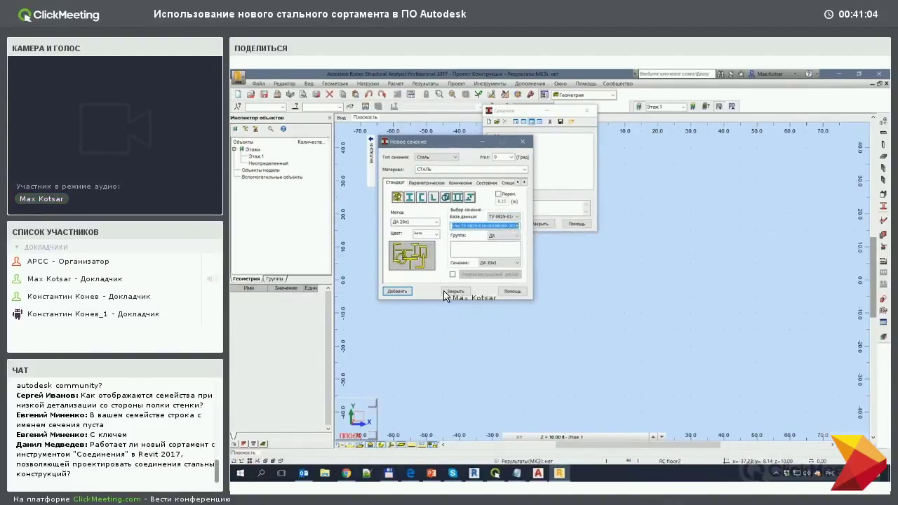
click(492, 236)
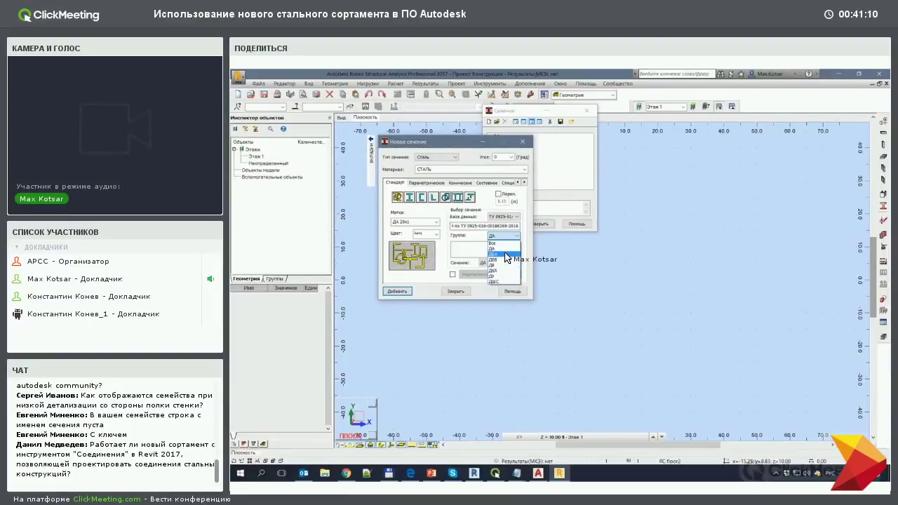
click(503, 275)
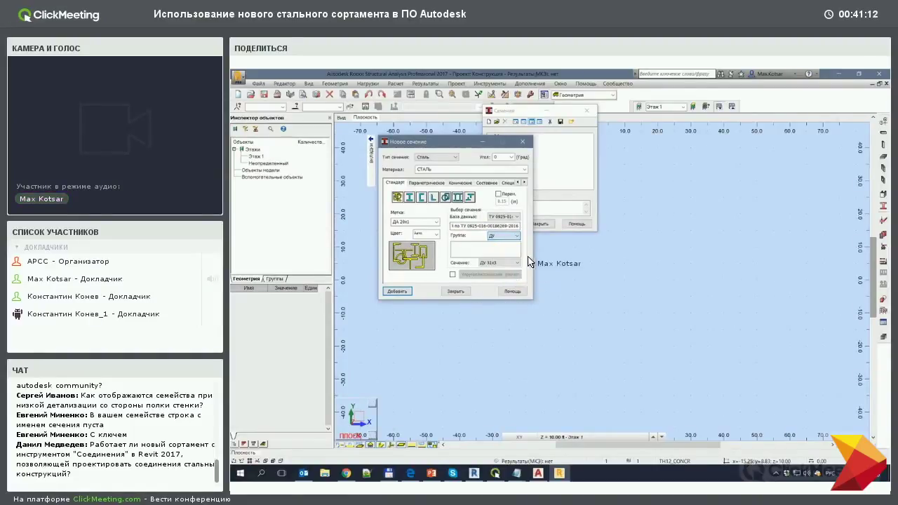
click(511, 263)
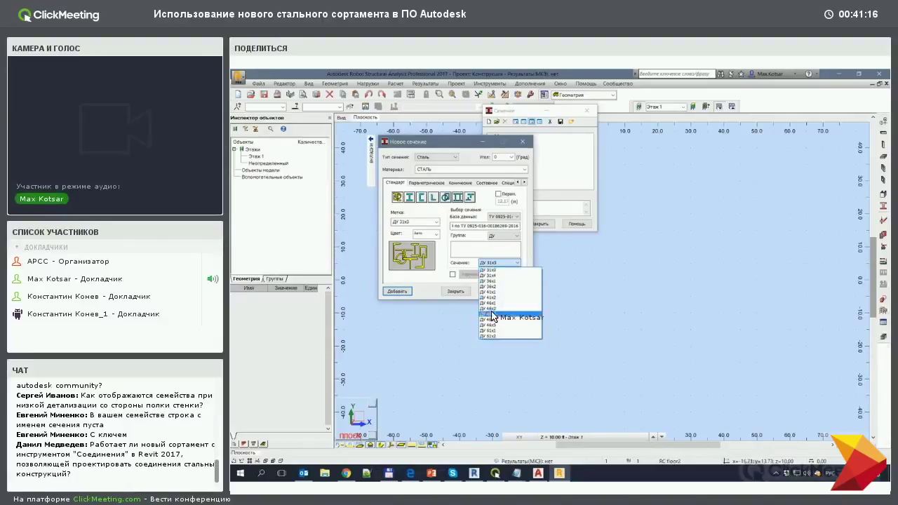
click(493, 313)
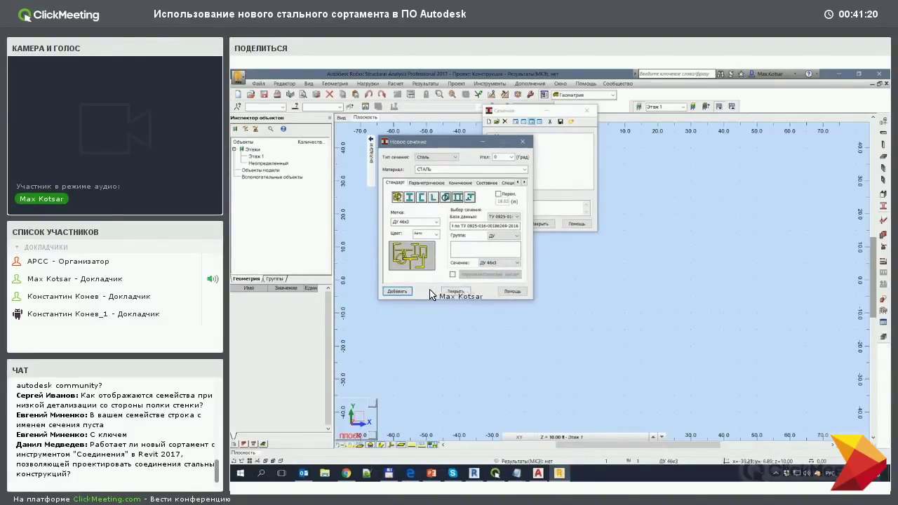
click(396, 290)
click(498, 240)
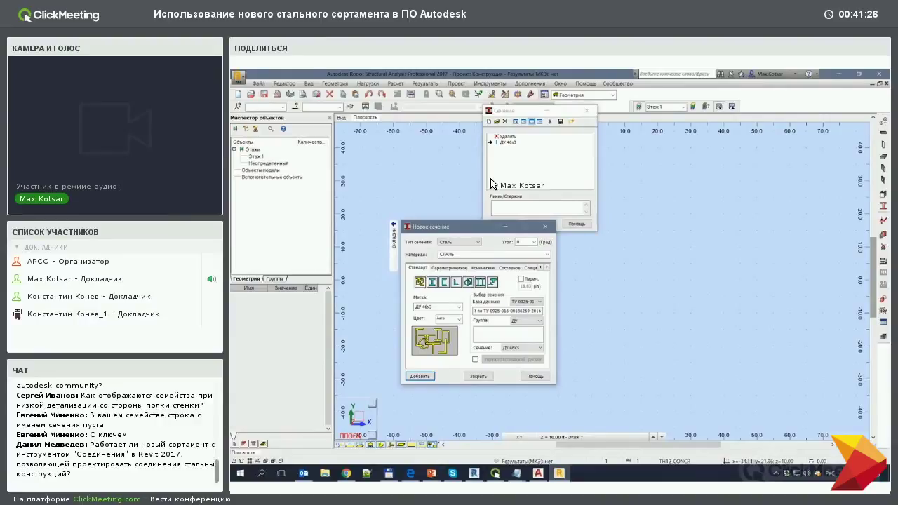
Step: Add section T 1420x31 from the ТУ 1381 catalog and close the new-section form
click(531, 302)
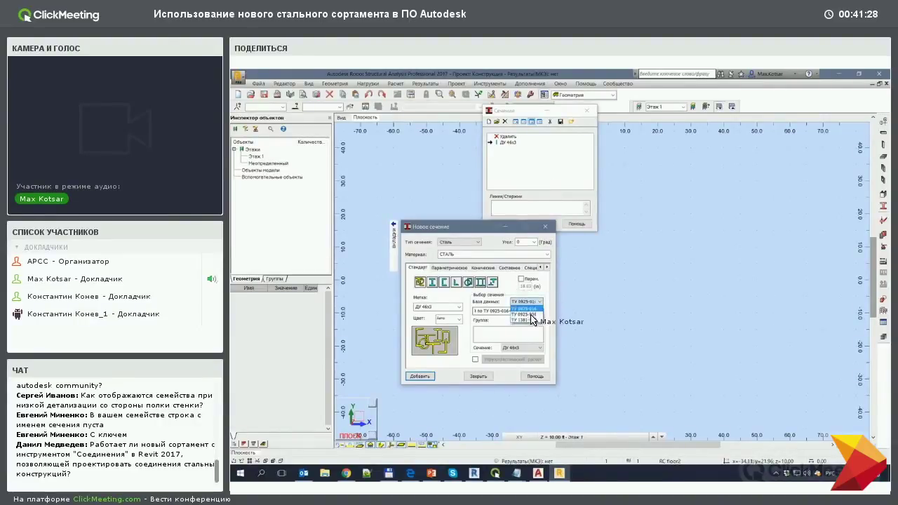
click(525, 320)
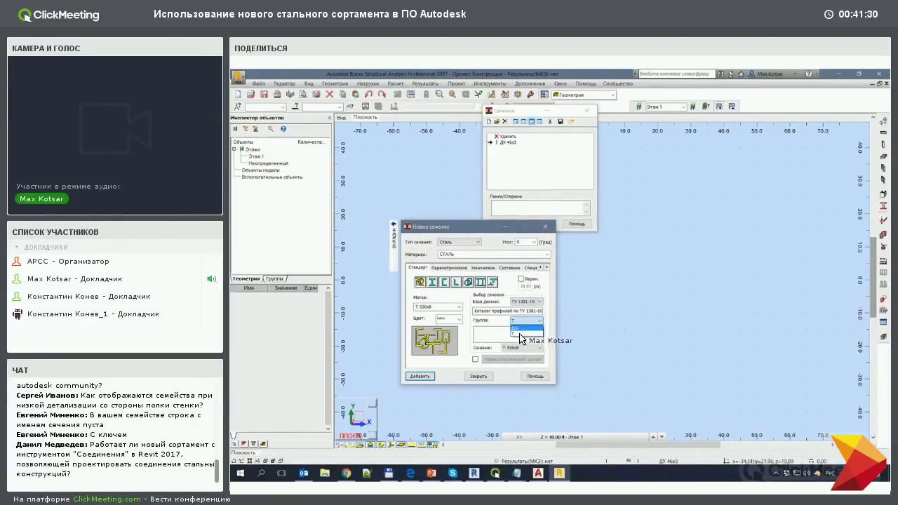
click(524, 347)
scroll(551, 259, down, 3)
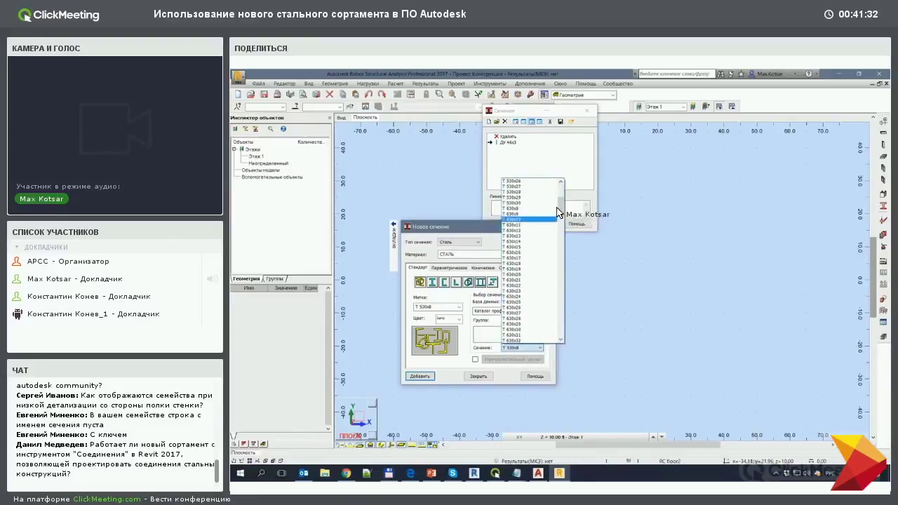
scroll(552, 295, down, 5)
click(519, 246)
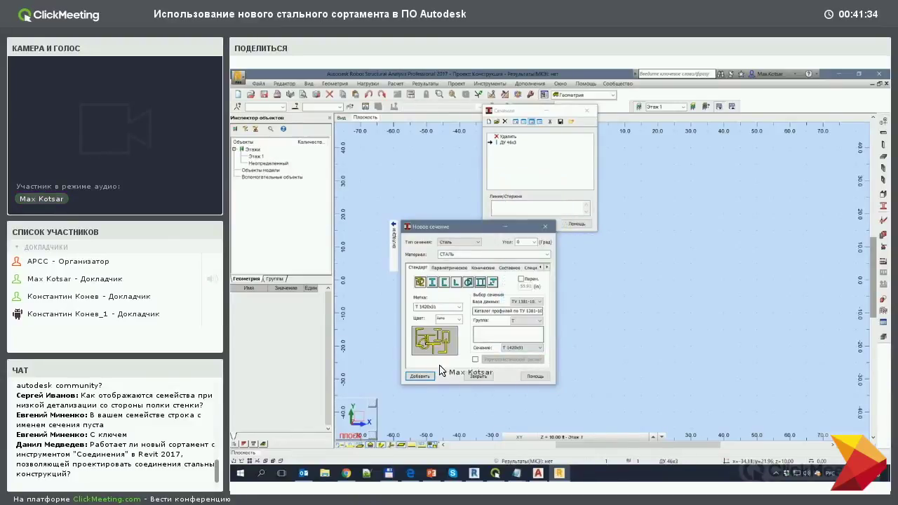
click(421, 377)
click(479, 375)
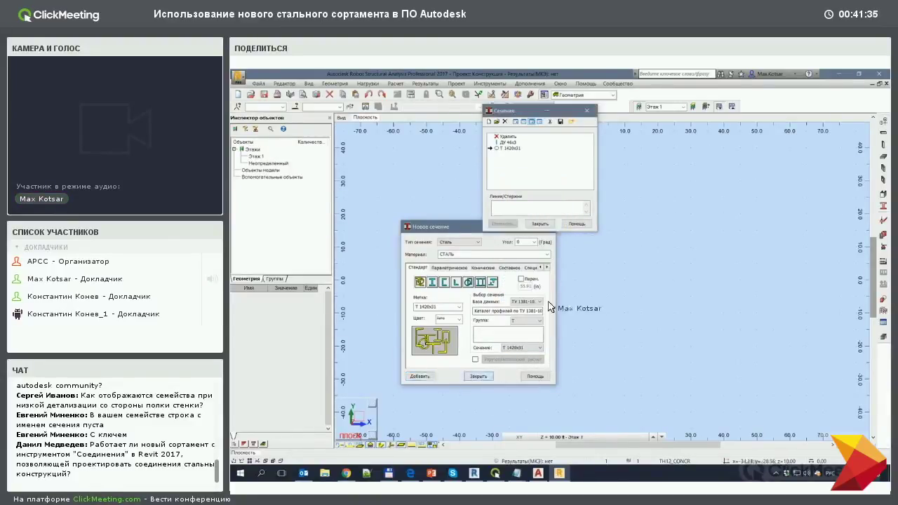
click(508, 143)
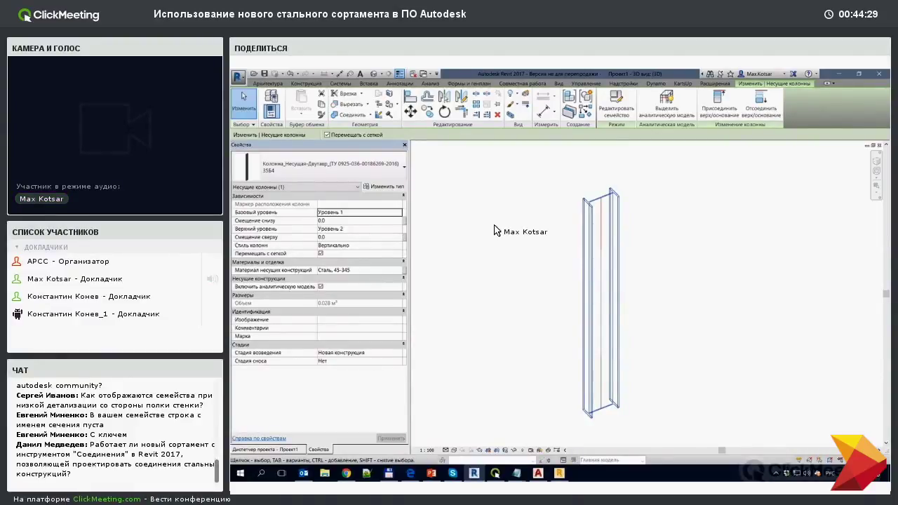
Step: Leave the Revit 3D column view and switch to another program from the taskbar
click(539, 474)
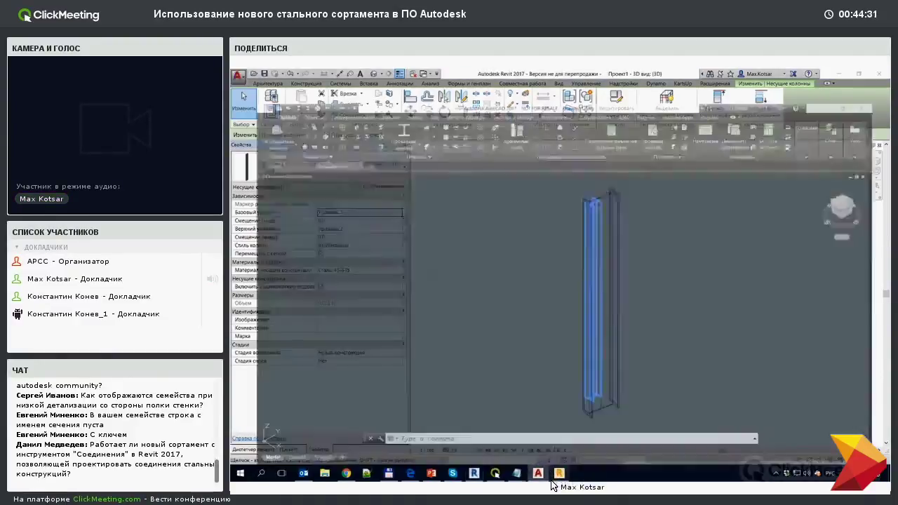
Step: Switch to Robot, review the section database list in Job Preferences, and confirm with OK
click(559, 474)
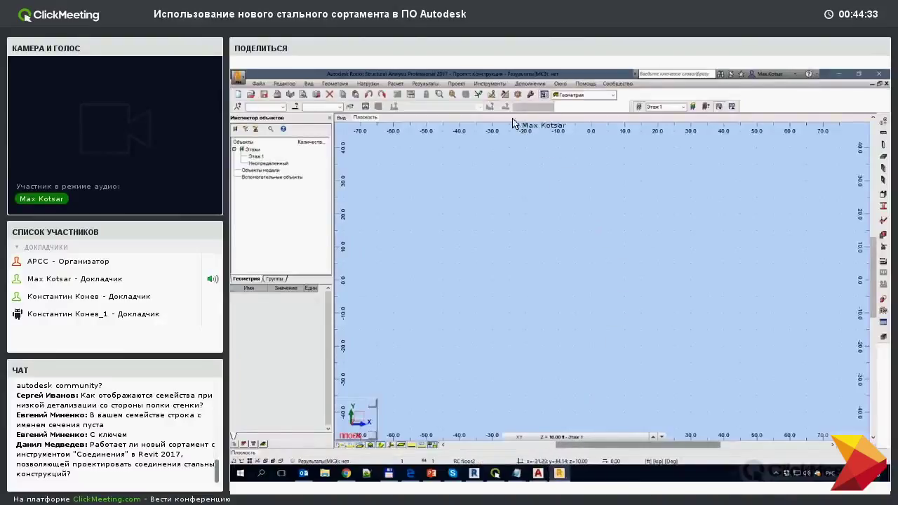
click(489, 84)
click(479, 226)
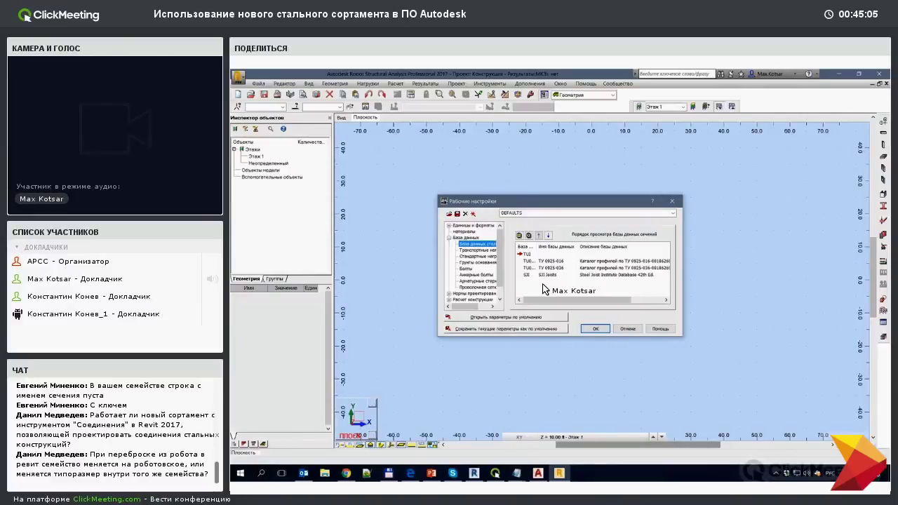
click(671, 202)
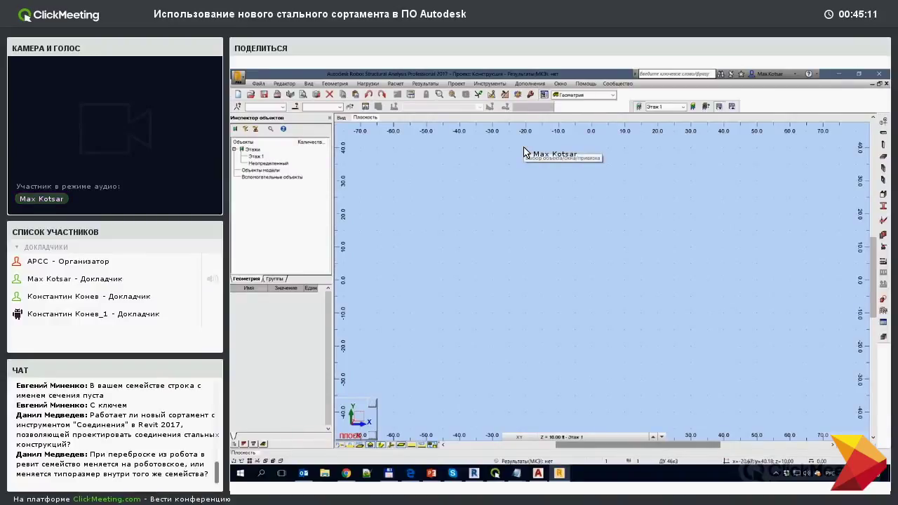
Step: Switch back to Revit's 3D column view and show the Structure tab's modelling tools
click(474, 474)
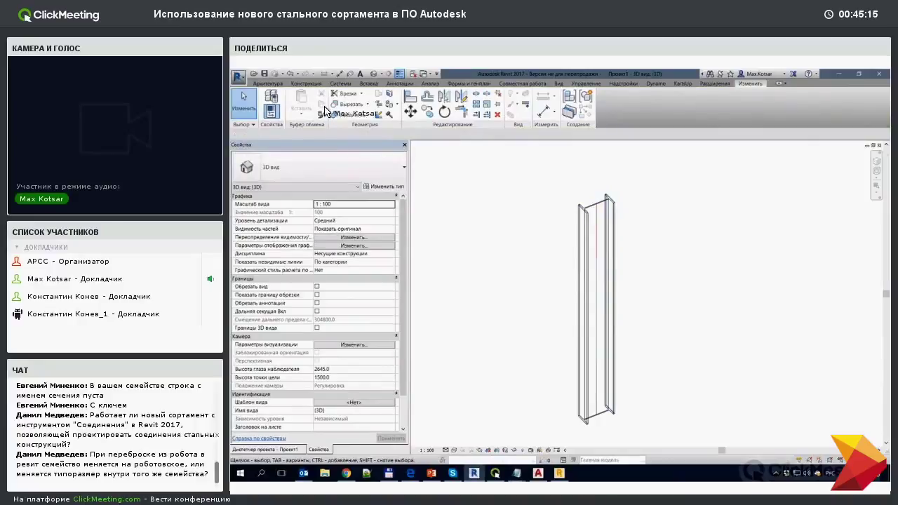
click(306, 84)
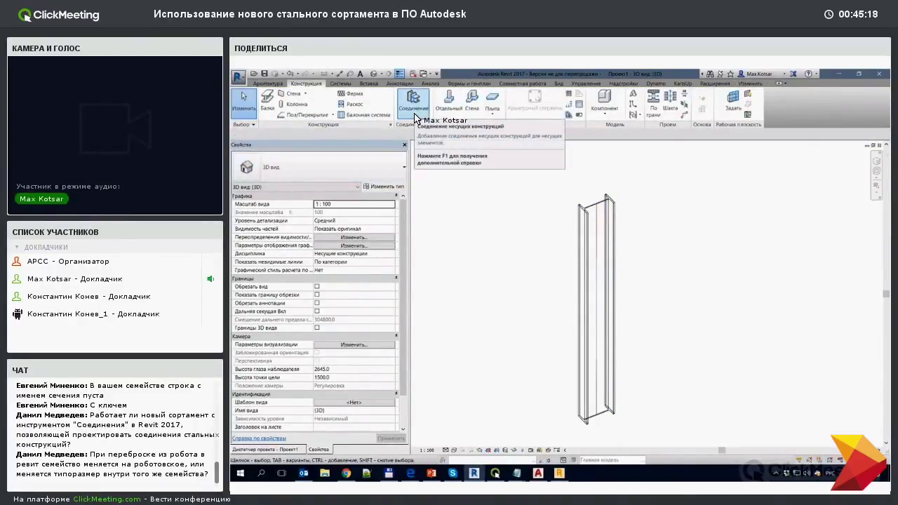
mouse_move(413, 103)
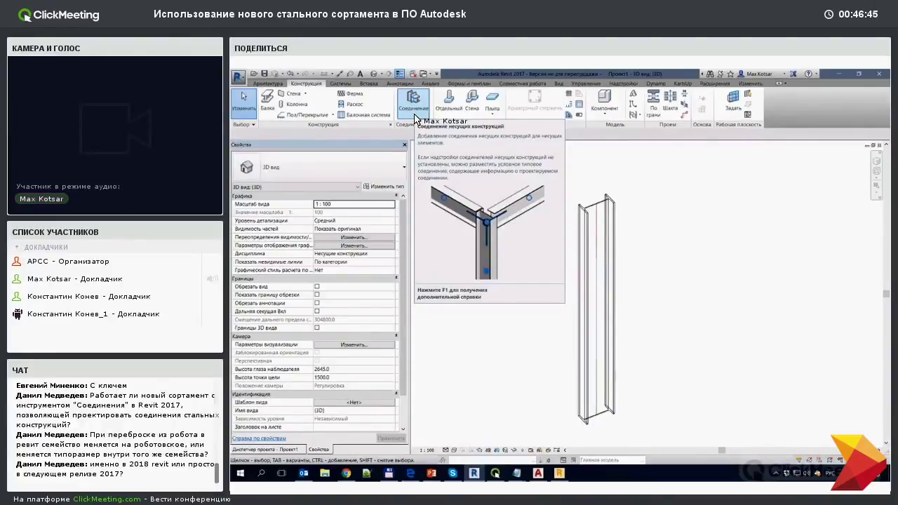
Step: Switch to the ClickMeeting webinar session in the browser
click(345, 475)
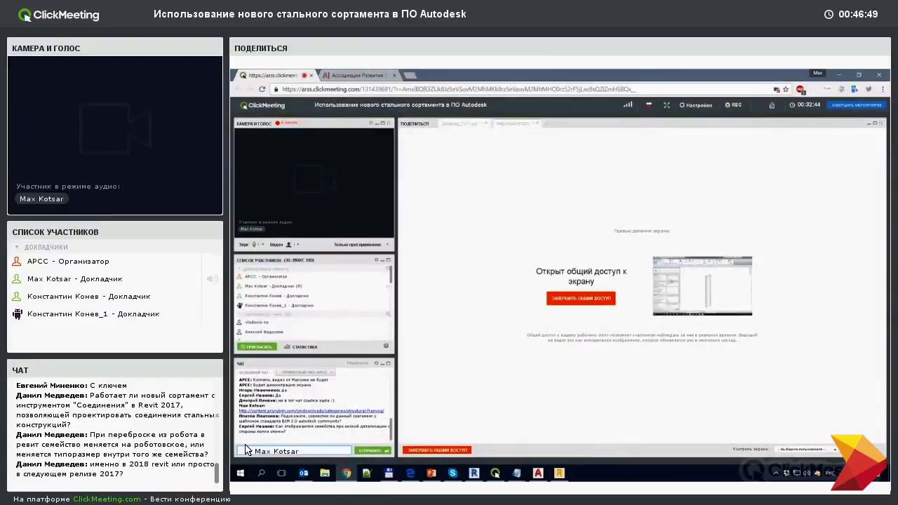